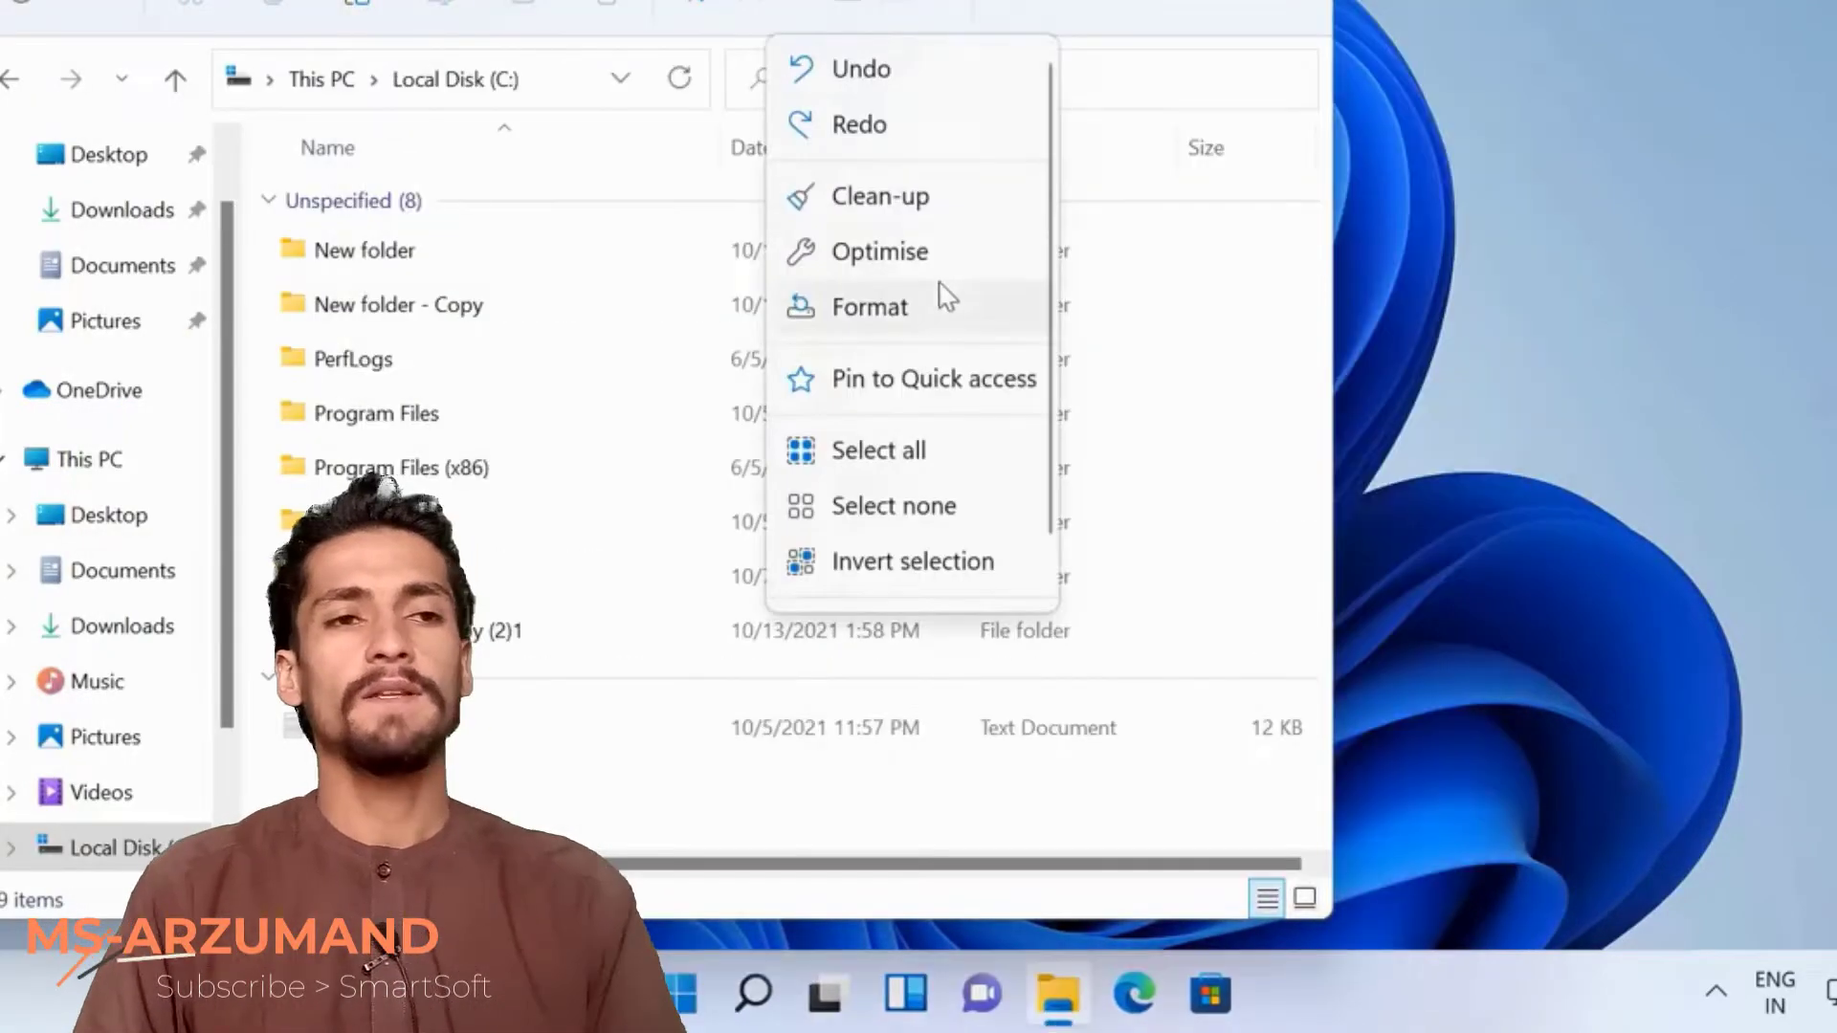
- Group the files and folders on Local Disk (C:) by name
click(1198, 447)
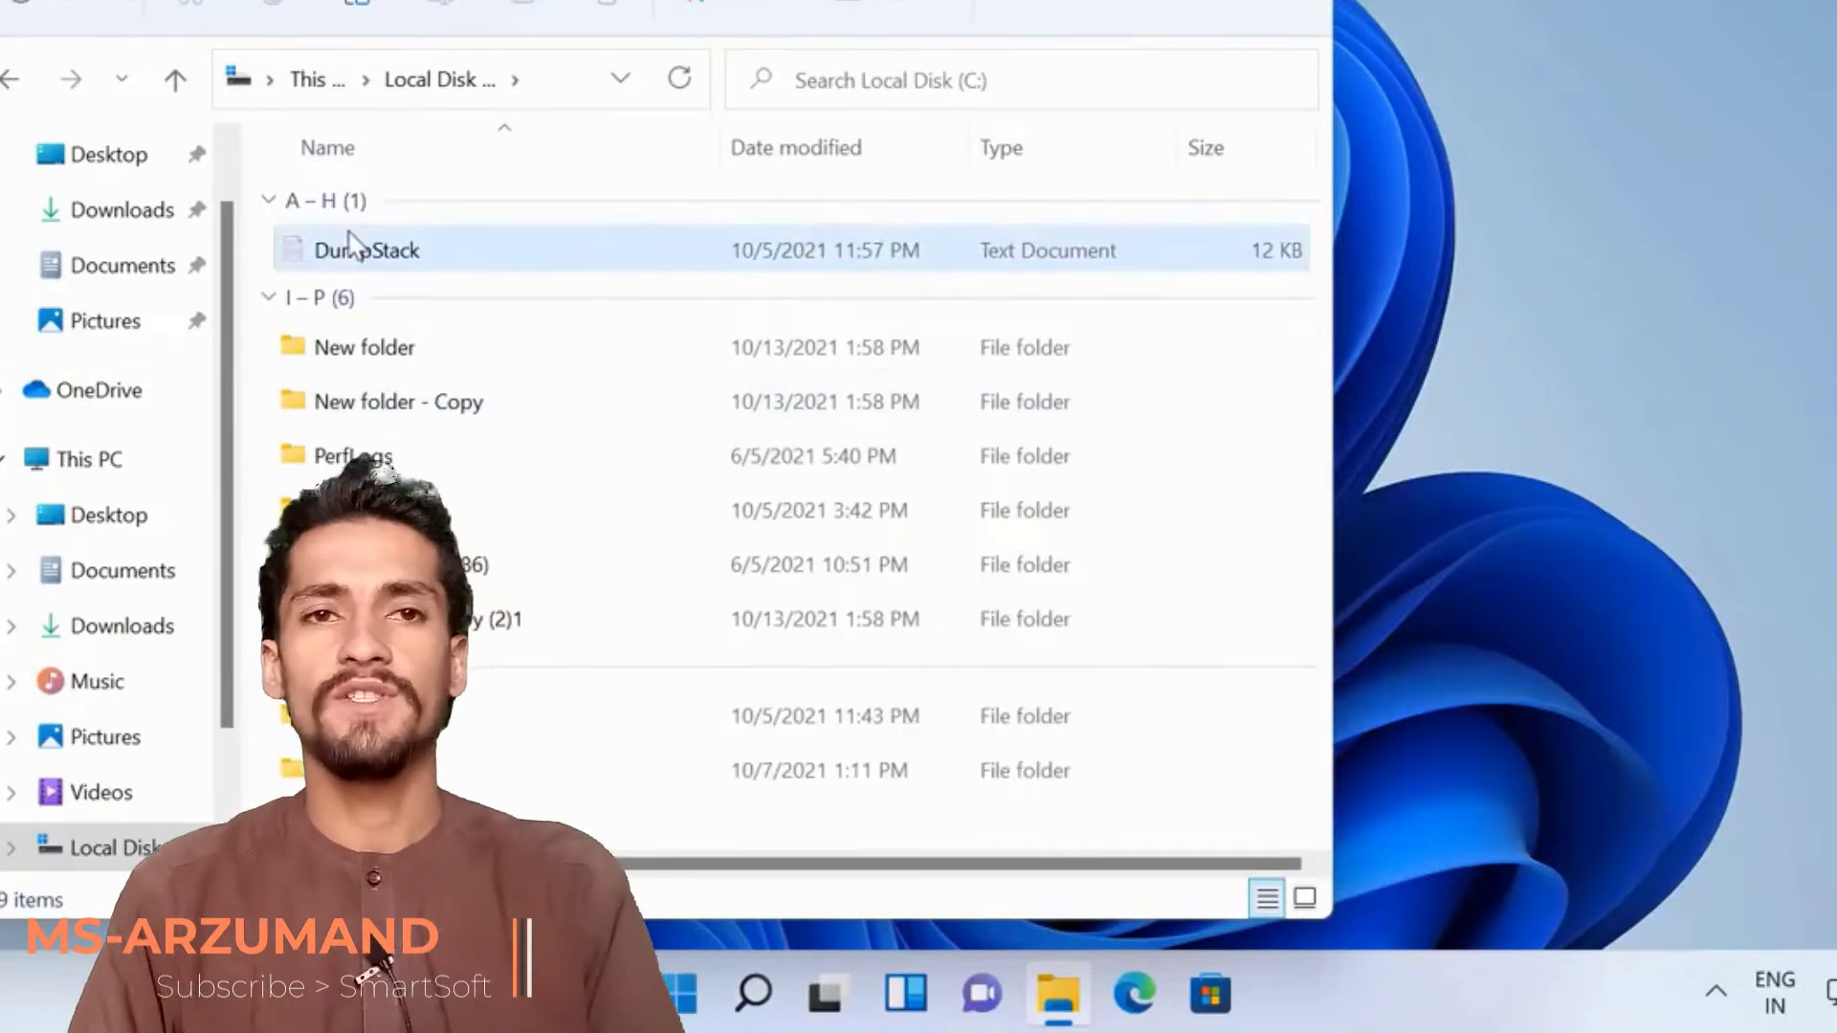
click(661, 701)
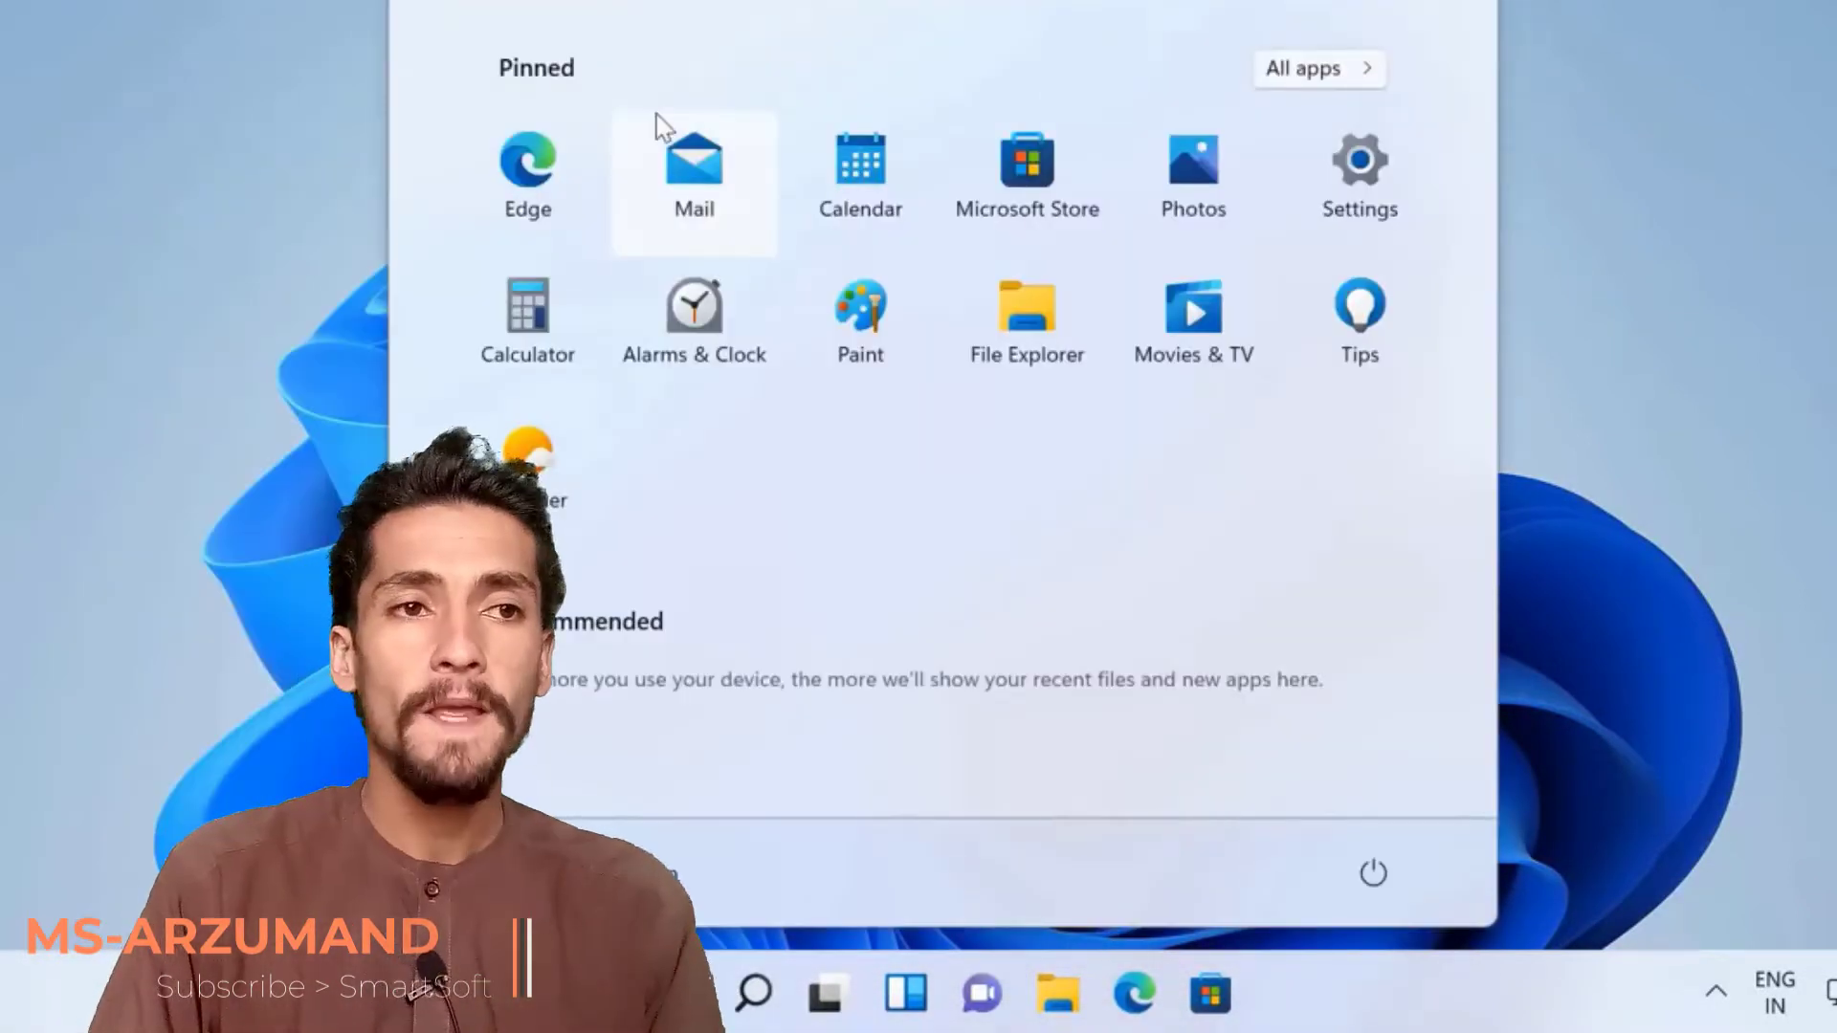
- Pin Voice Recorder to Start from the full list of installed apps
click(892, 290)
click(1318, 68)
scroll(709, 383, down, 15)
scroll(709, 383, down, 10)
right_click(677, 278)
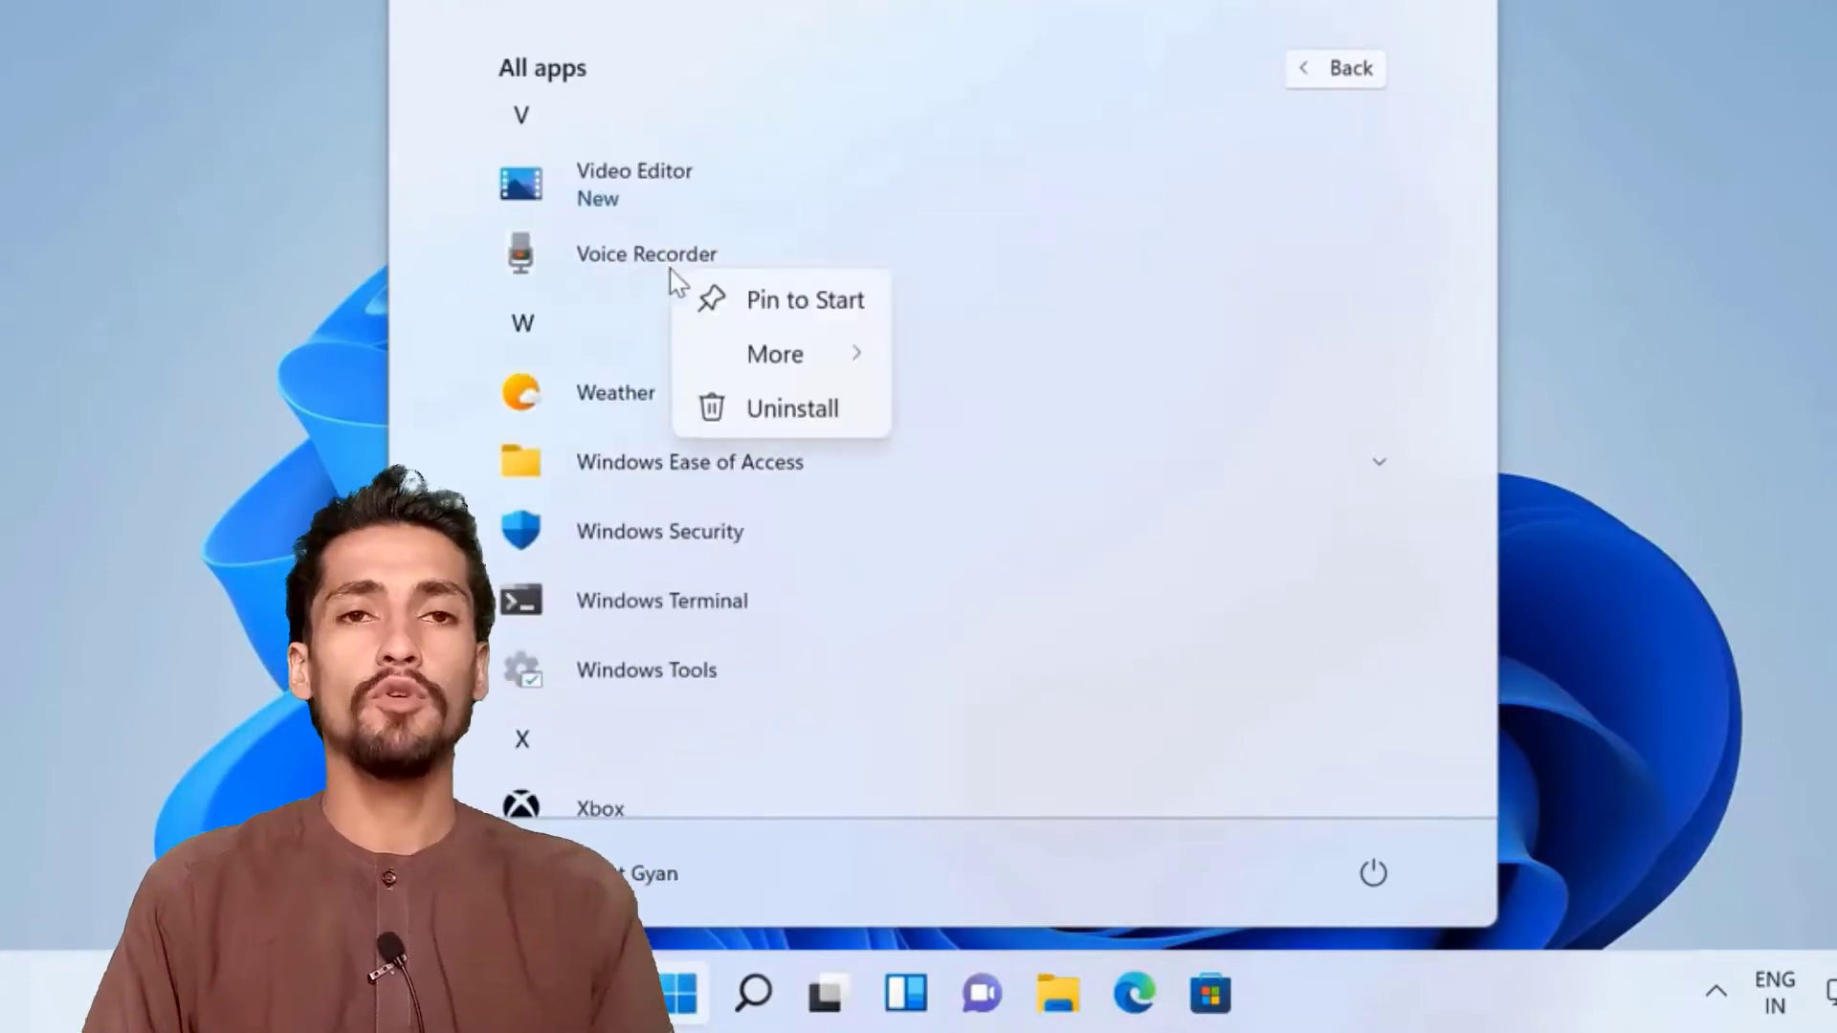
click(804, 299)
click(1339, 65)
key(Escape)
- Search Windows for the user account's folder by name and narrow the results to documents
click(753, 994)
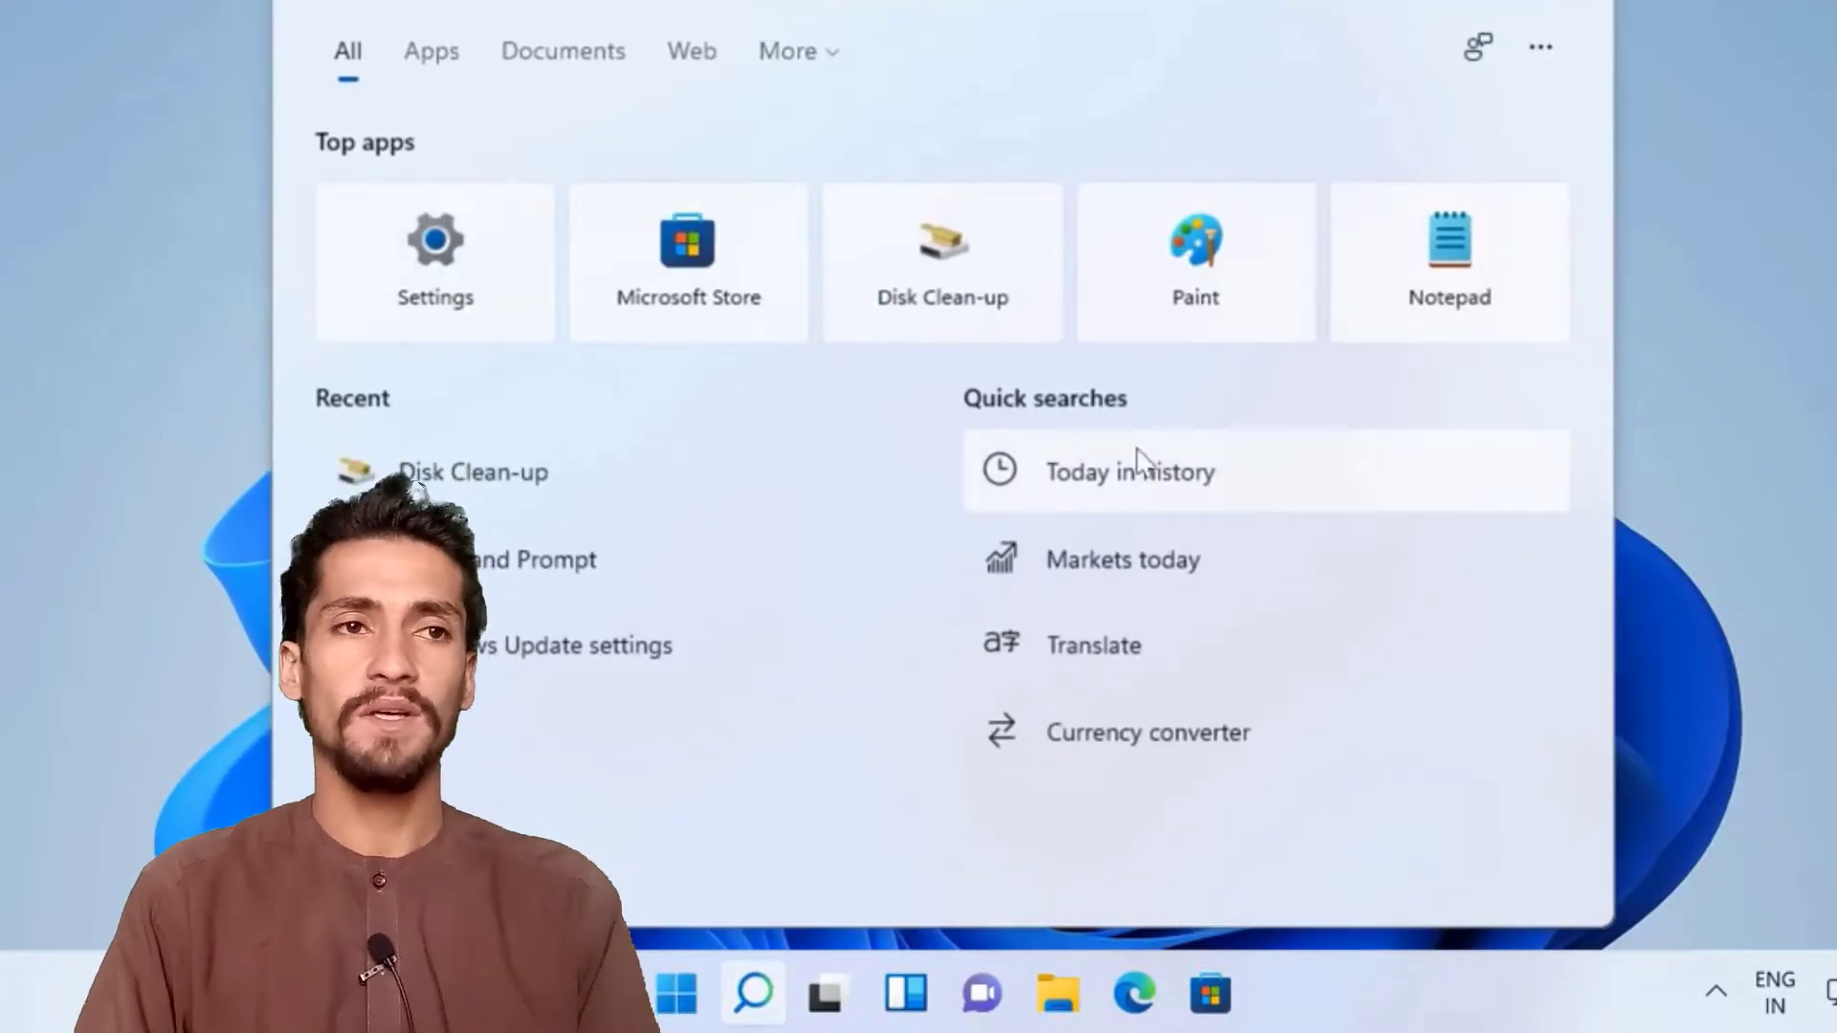
click(1119, 558)
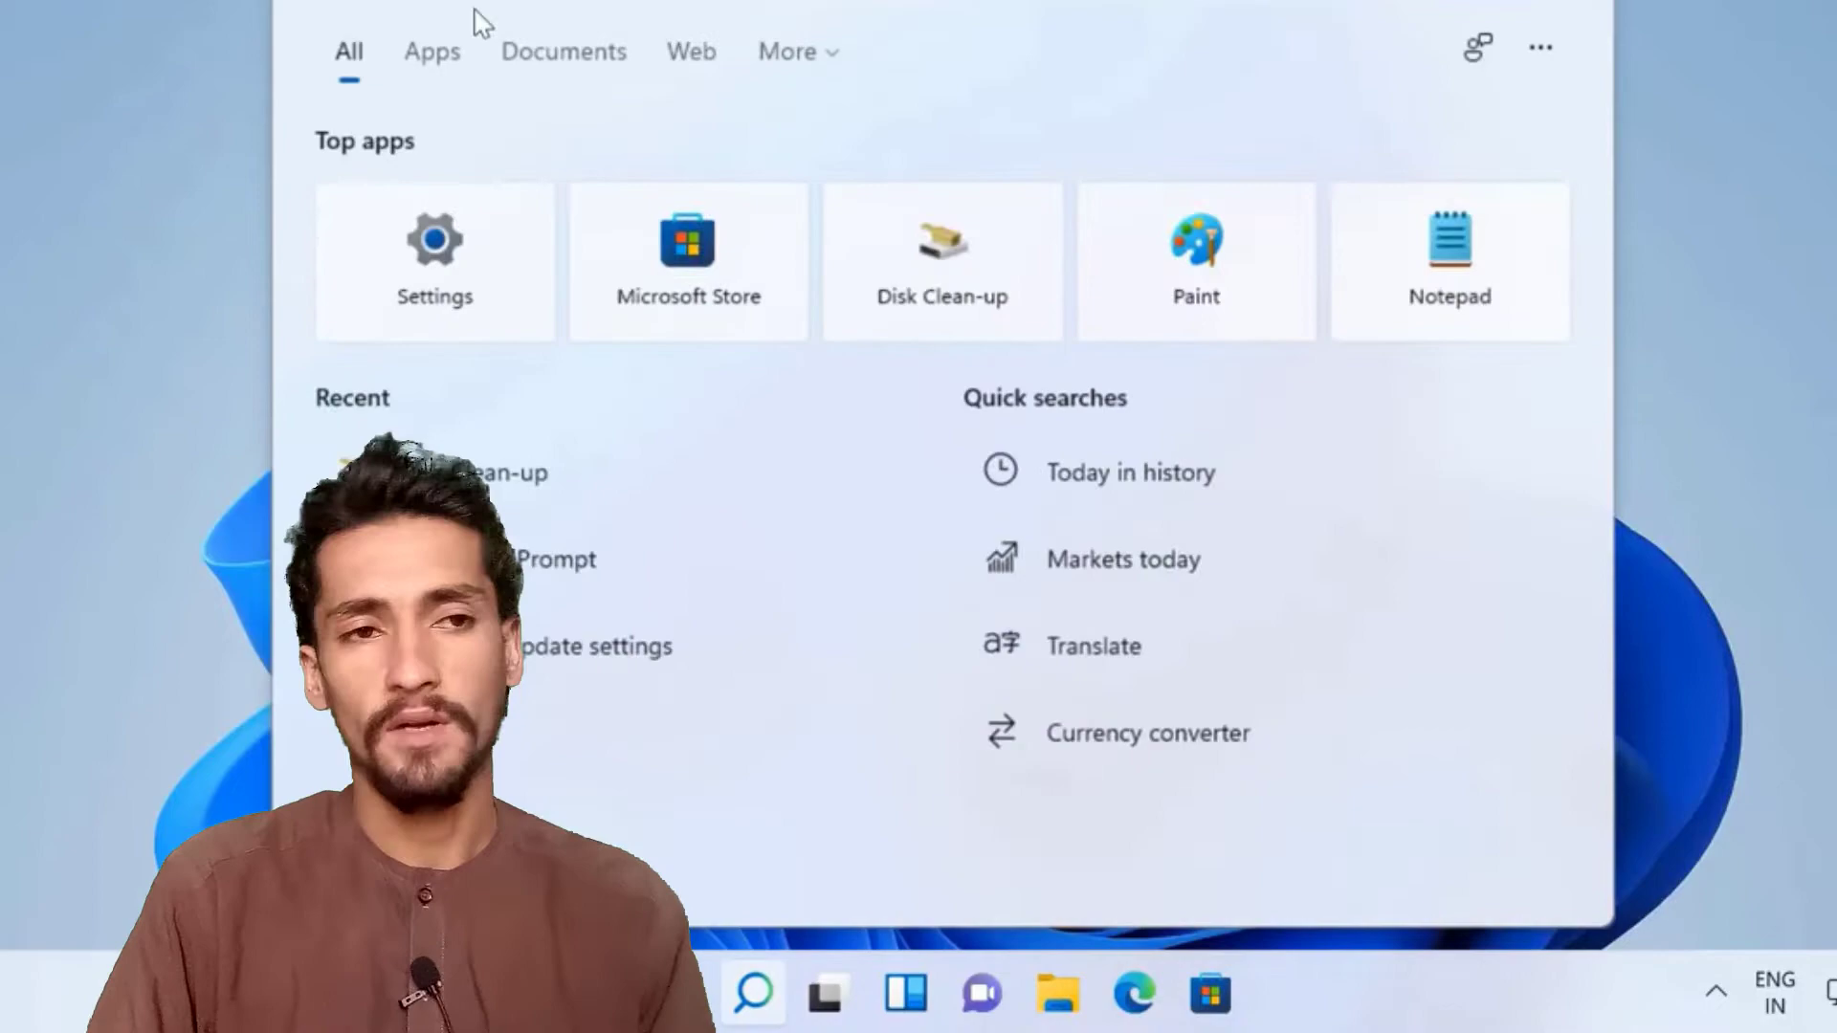
text(jagat gyan)
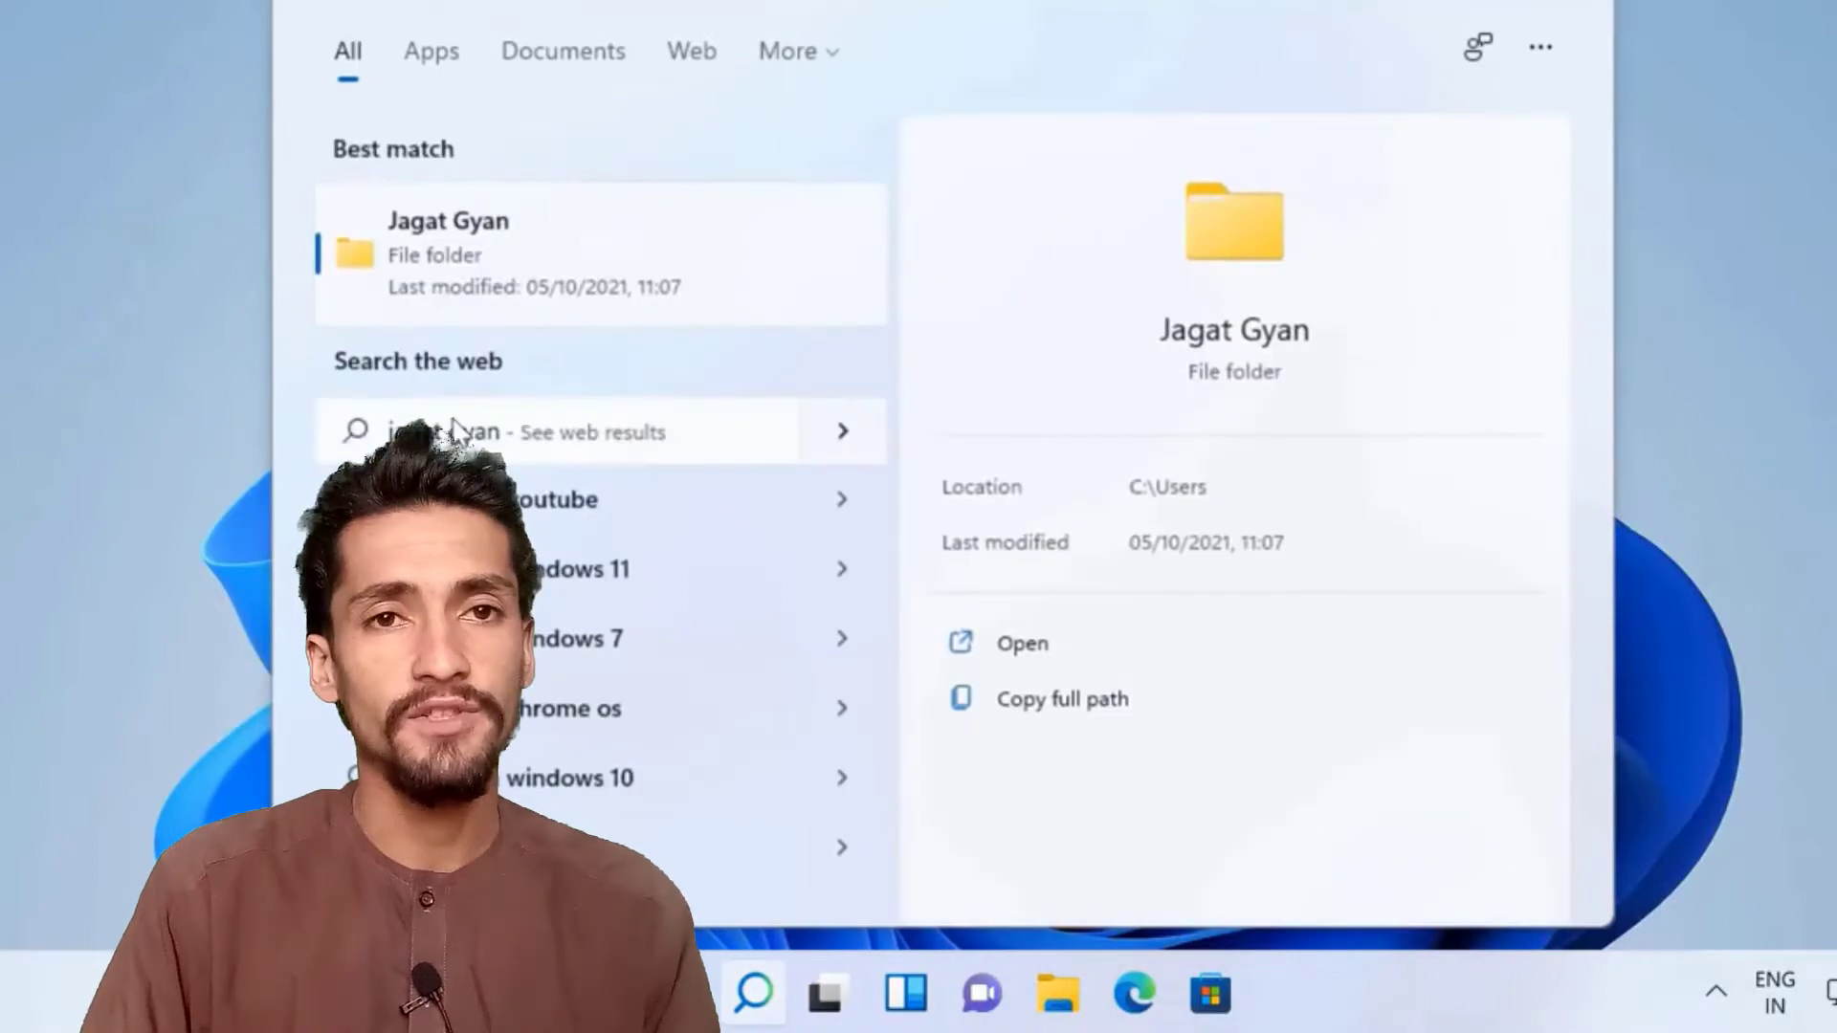
click(563, 50)
key(Escape)
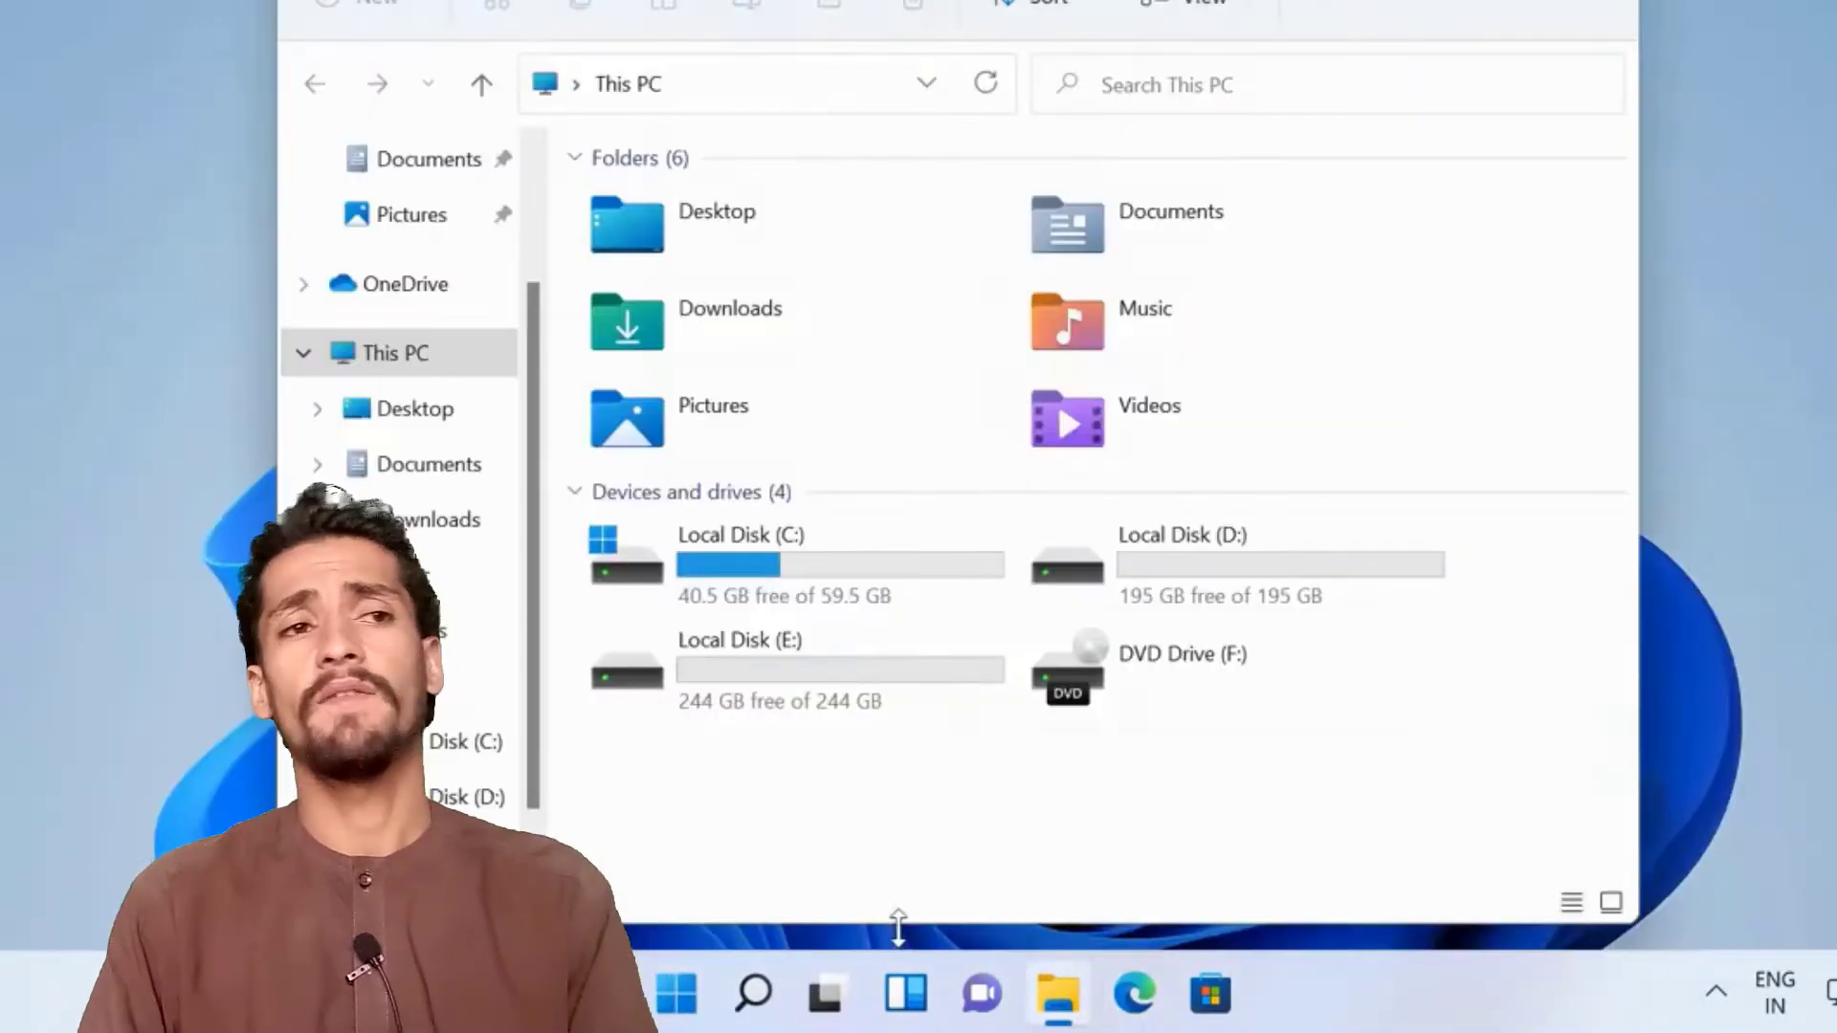
- Look through the widgets board and preview the Teams chat window
click(905, 993)
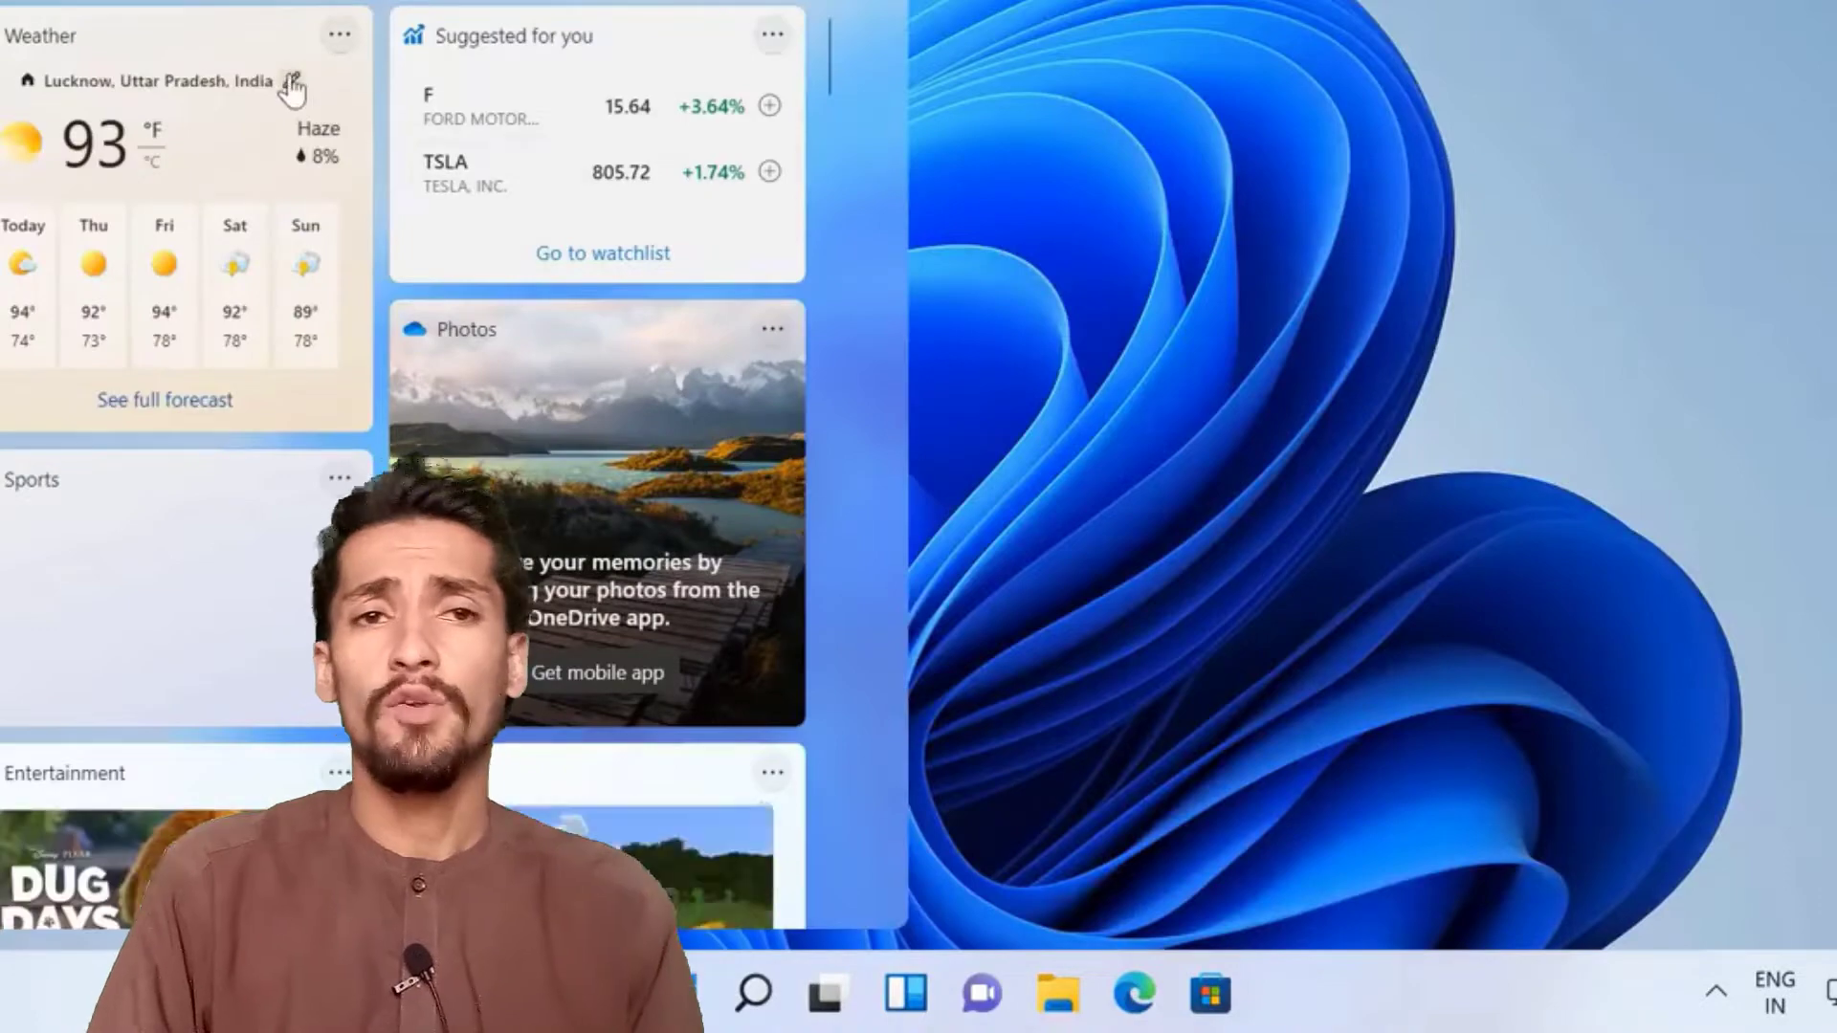
scroll(402, 478, down, 3)
key(super+c)
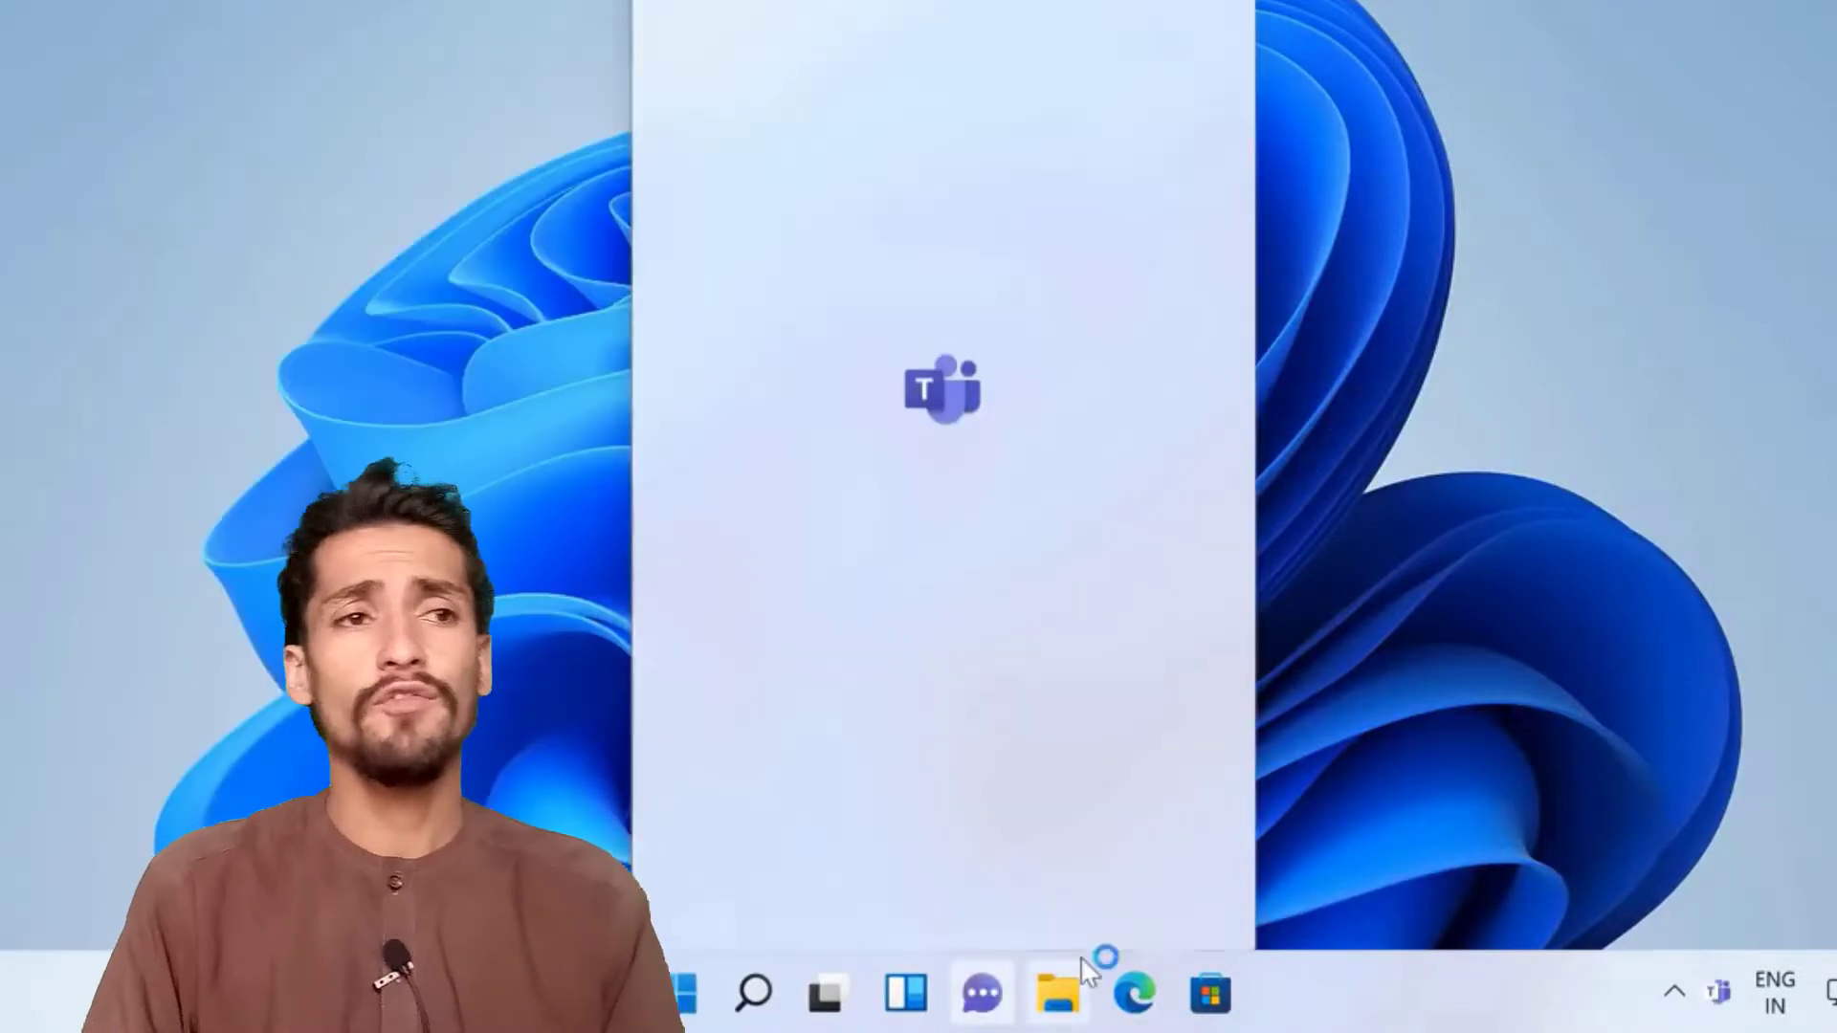
key(super+c)
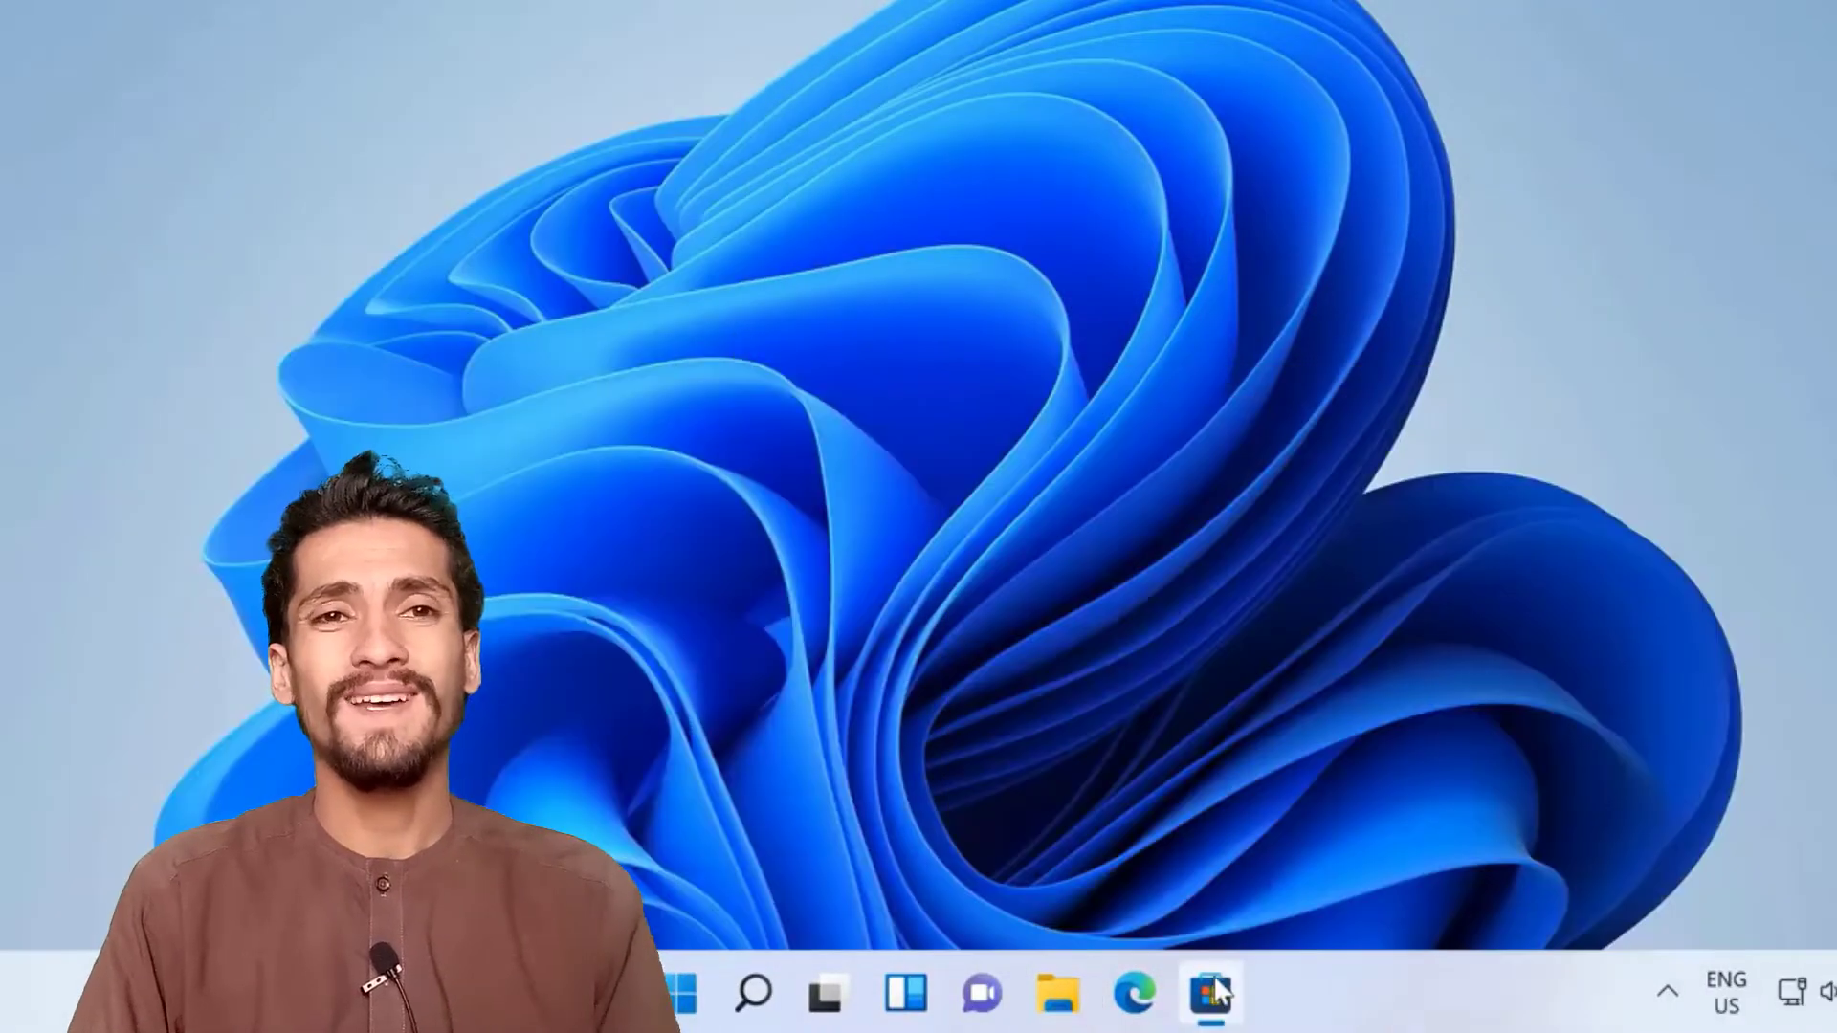
- Browse the Apps, Gaming, Movies & TV, Library and Help sections of the Microsoft Store
click(1211, 993)
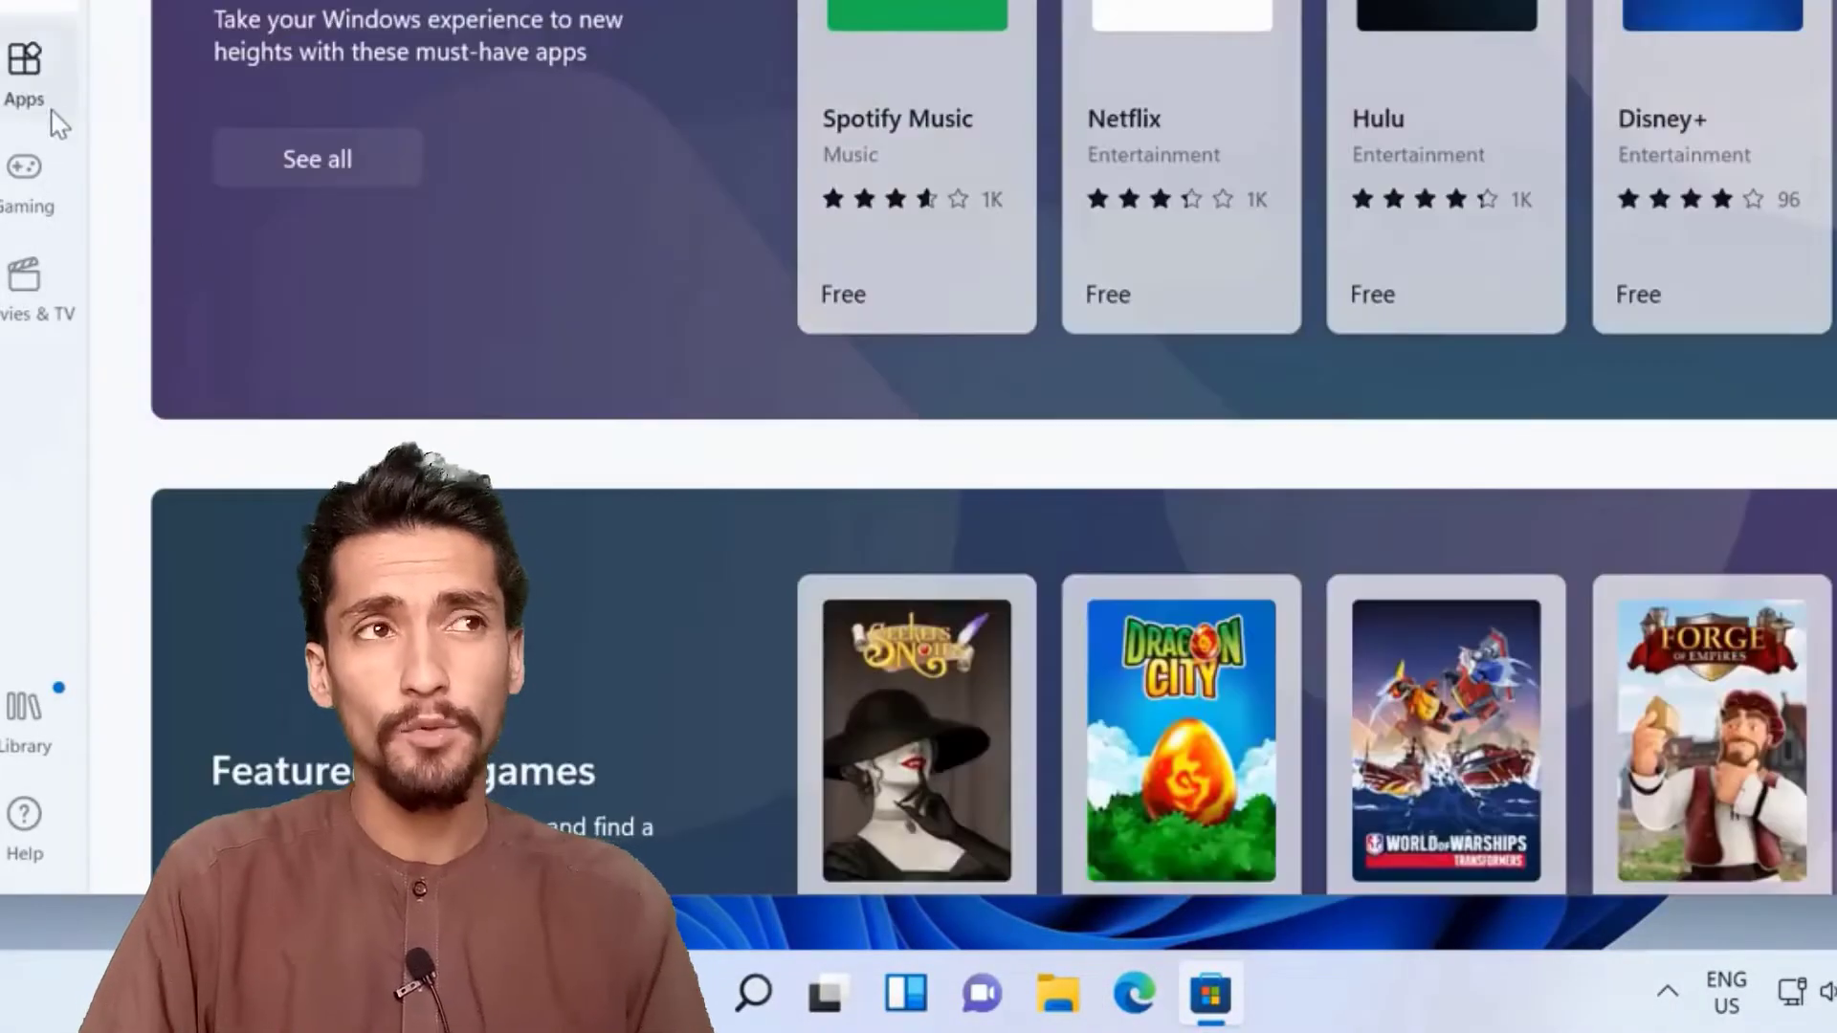
click(43, 110)
click(58, 172)
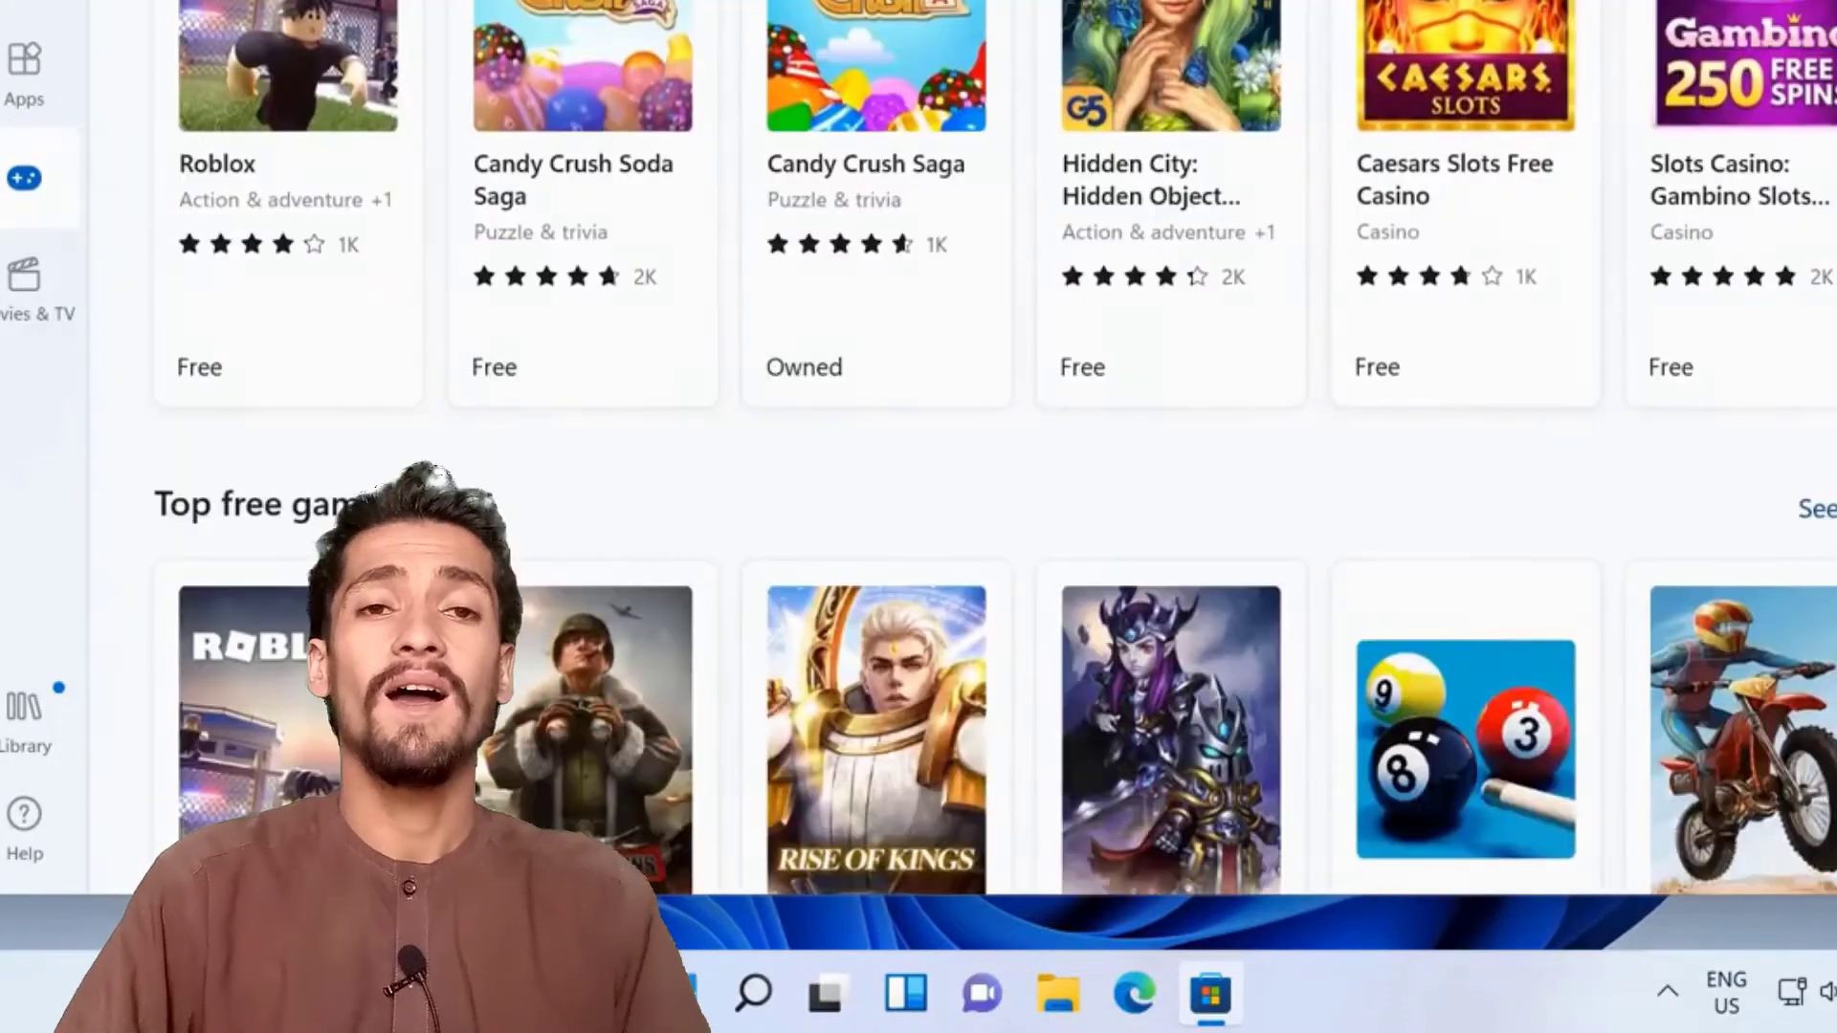
click(23, 283)
click(24, 713)
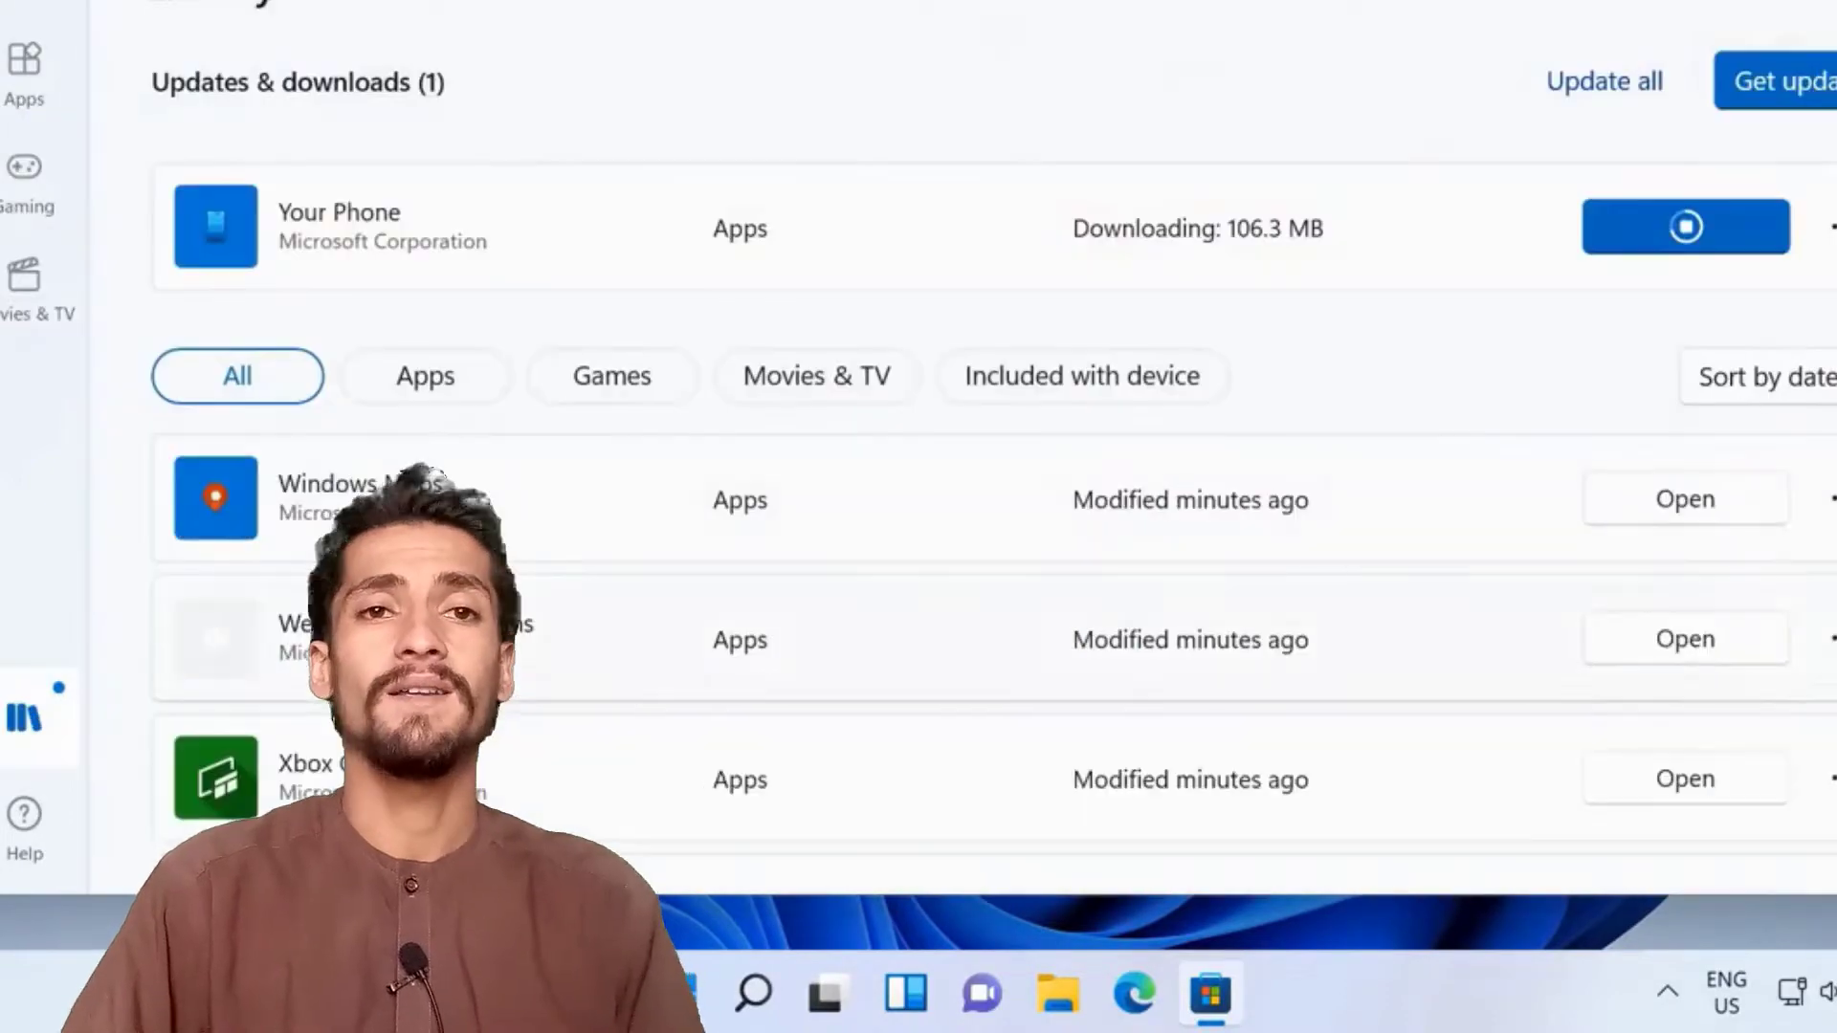
click(28, 815)
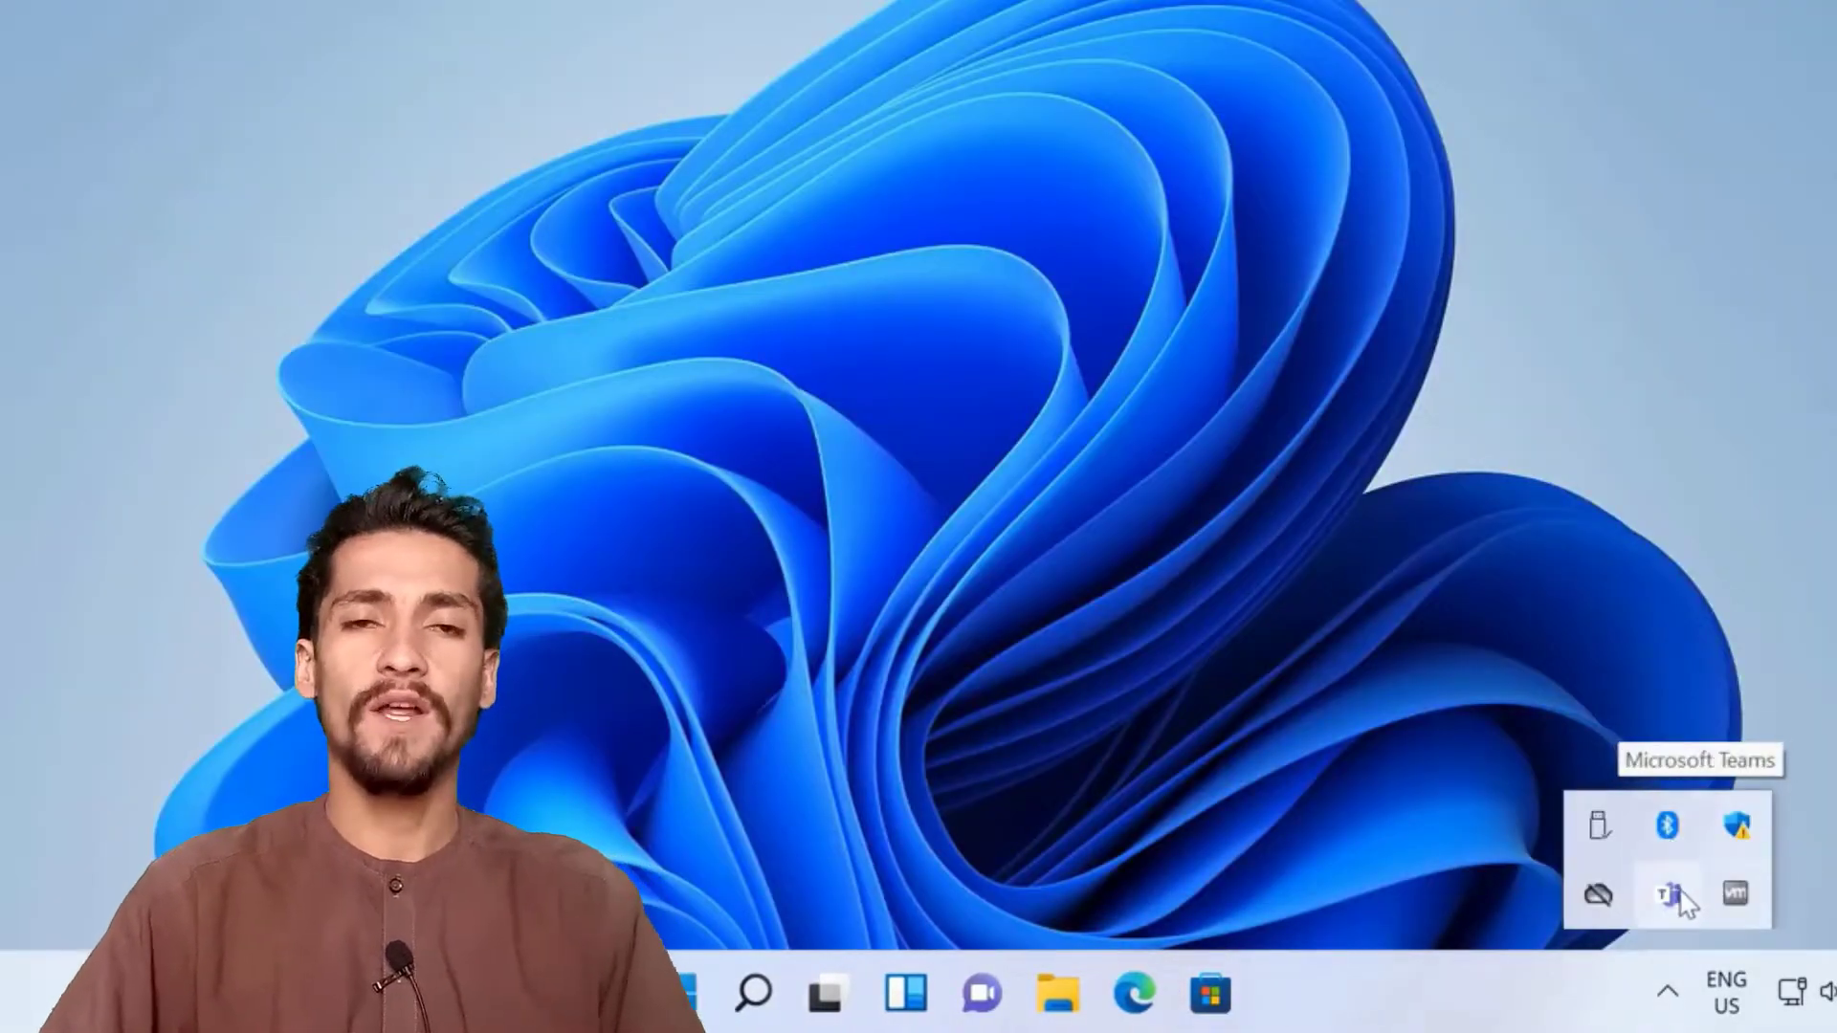
- Check the input language choices and the Accessibility options in the quick settings
click(1726, 994)
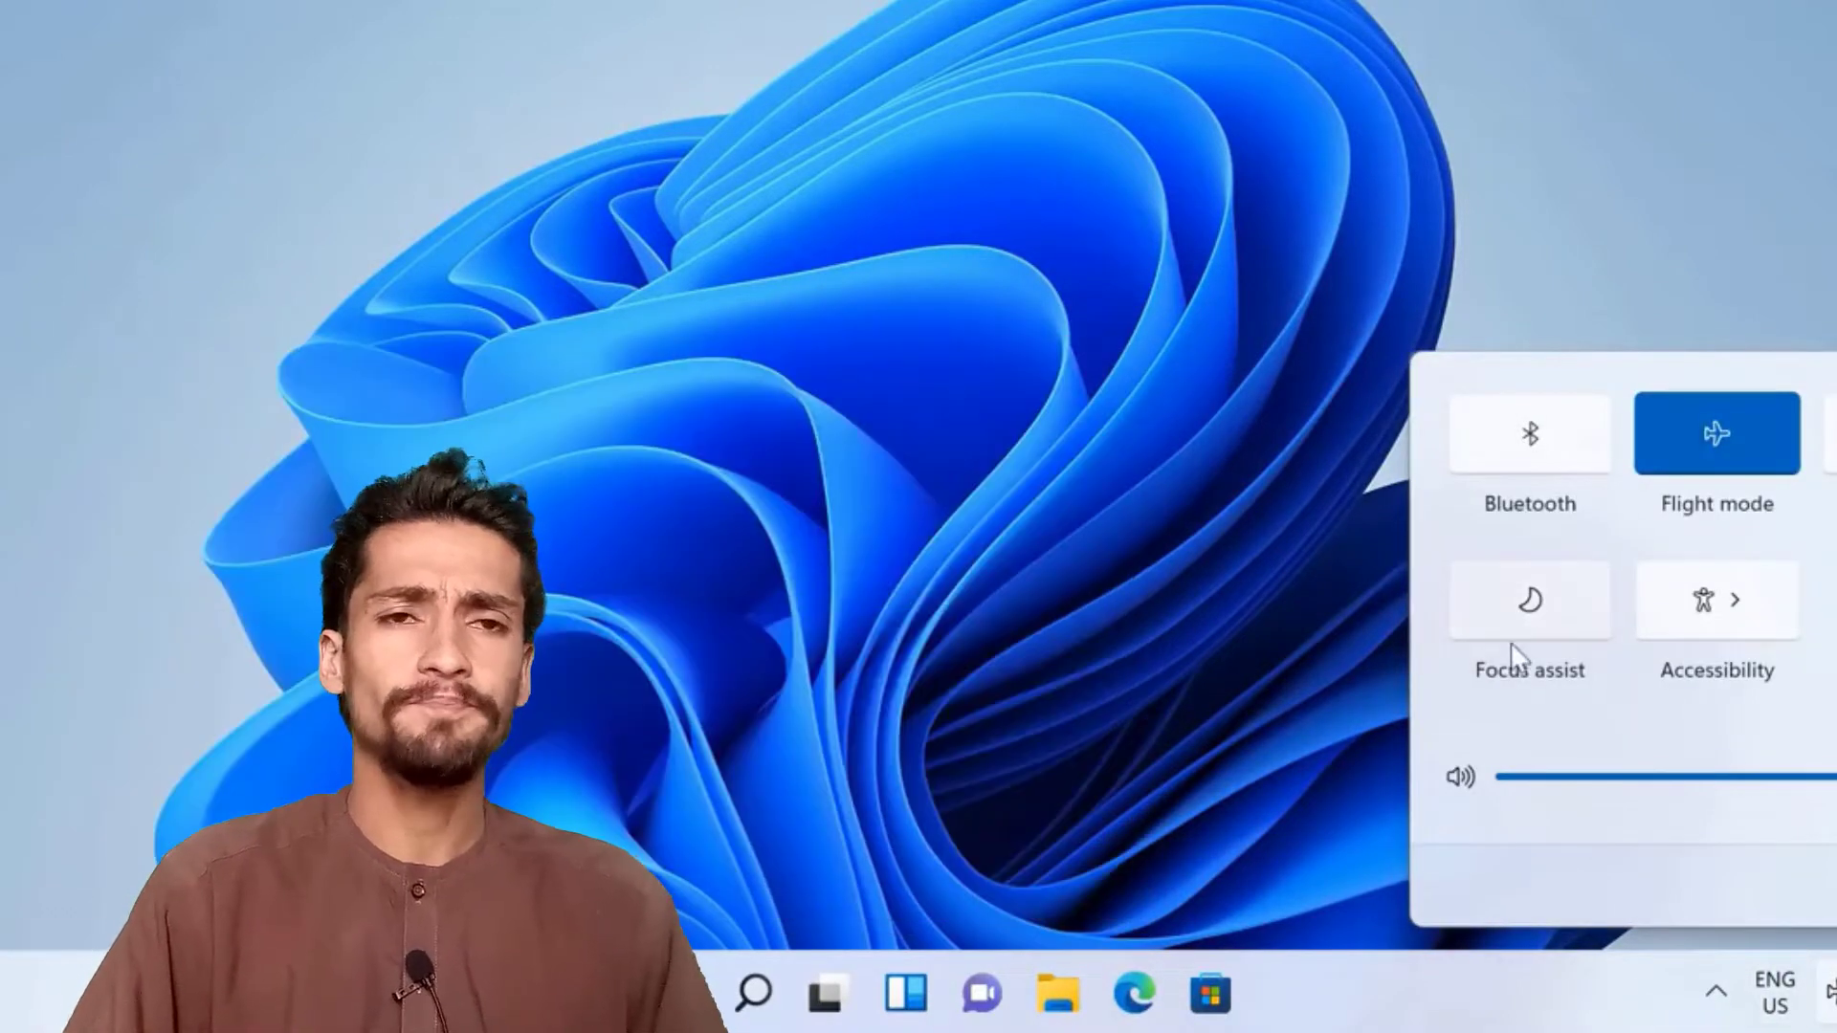
click(1742, 603)
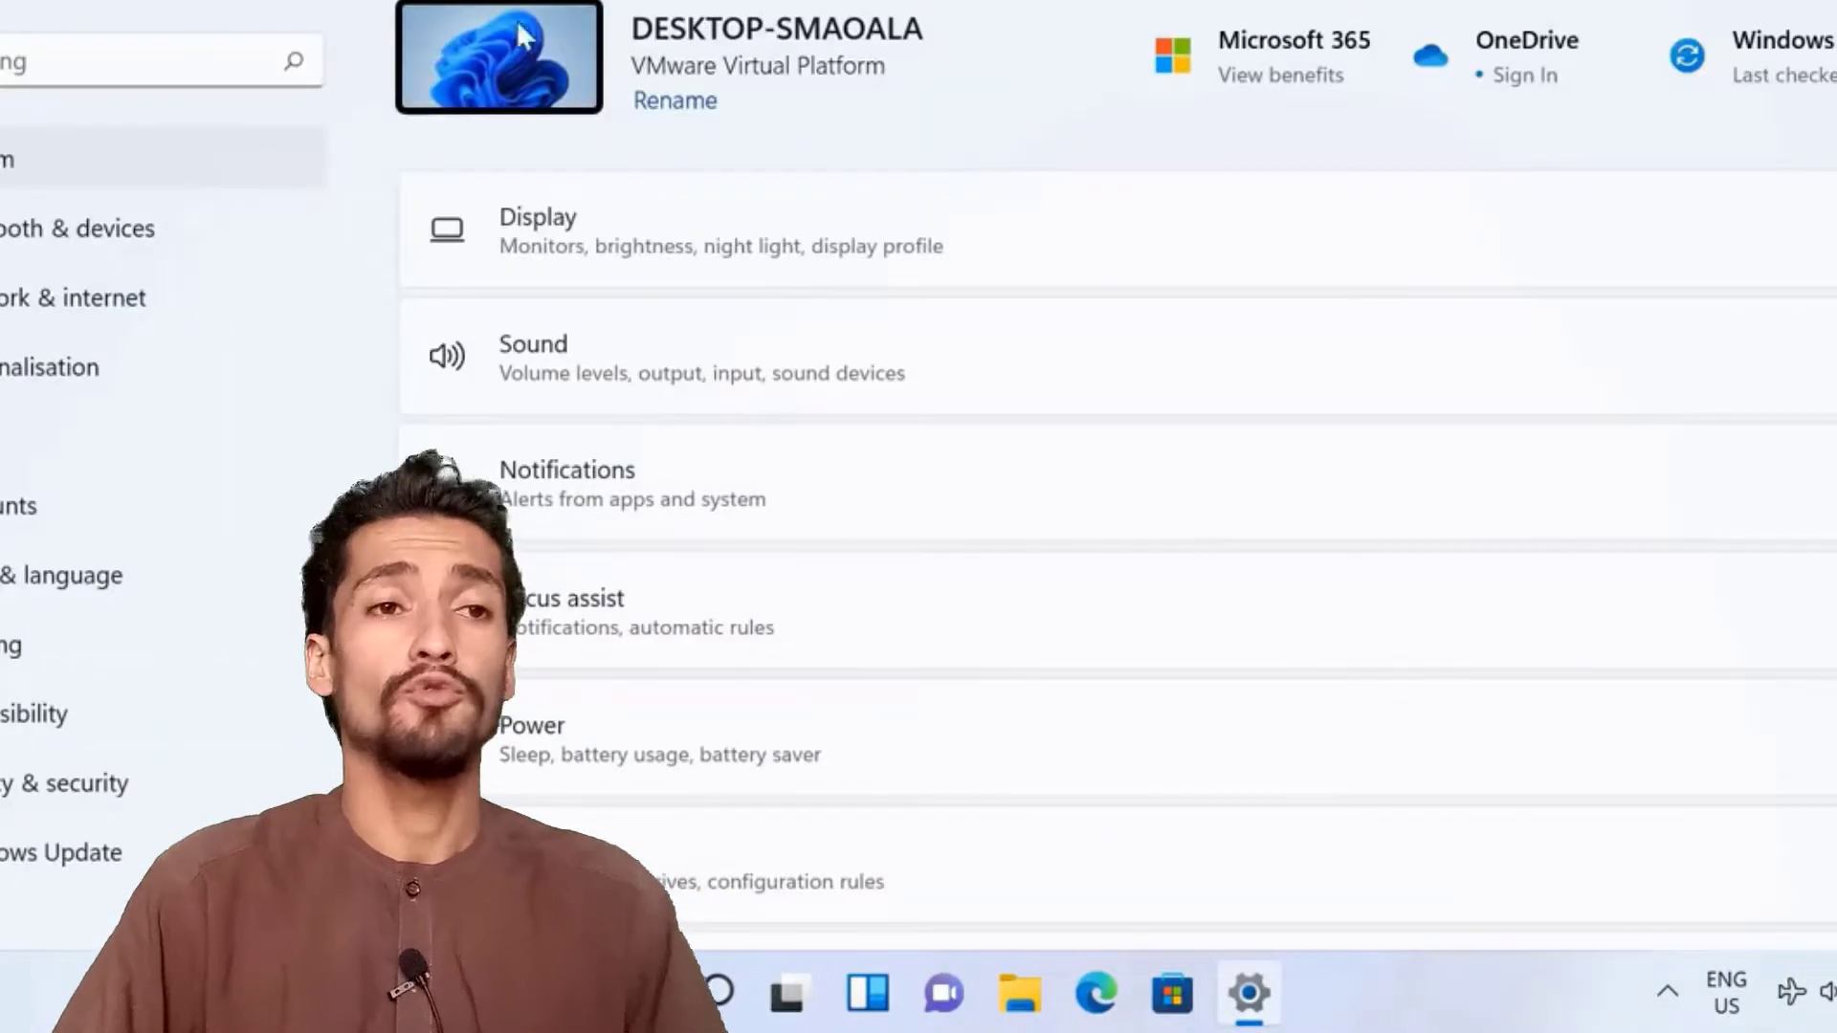
- Review the PC rename option and the multiple-display options in the Display settings
click(681, 102)
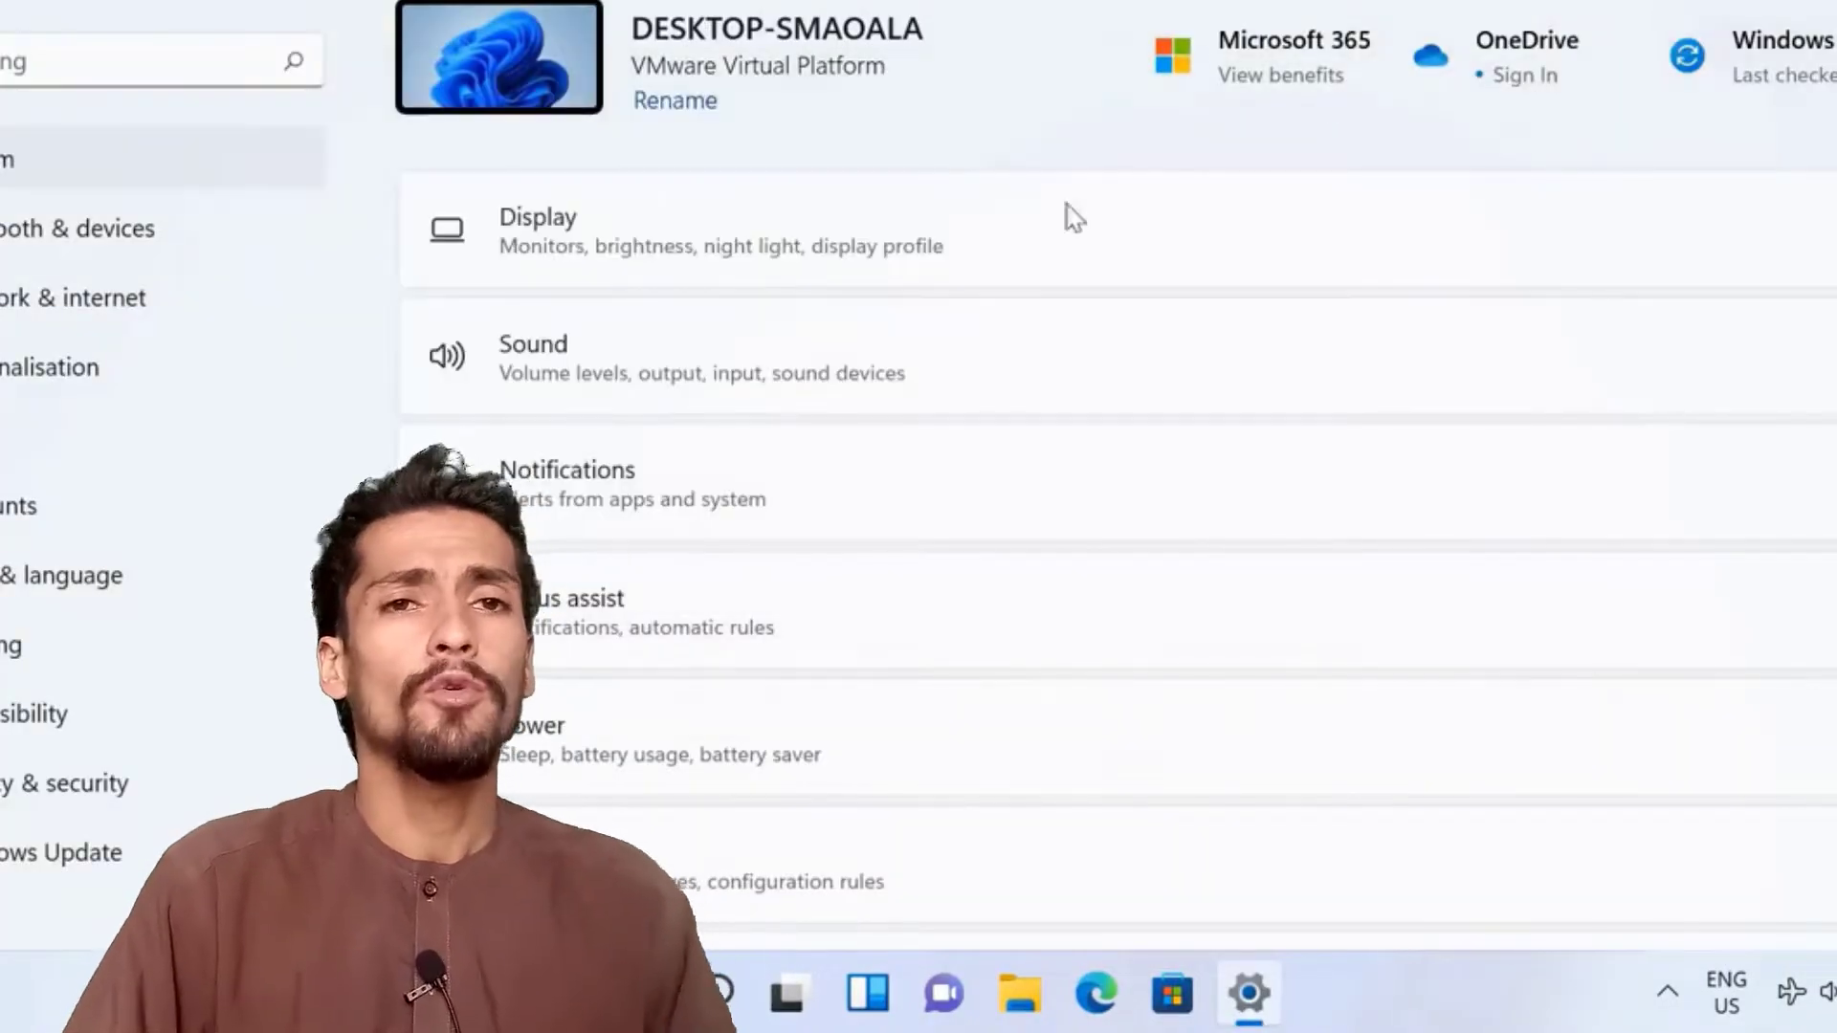
click(1072, 218)
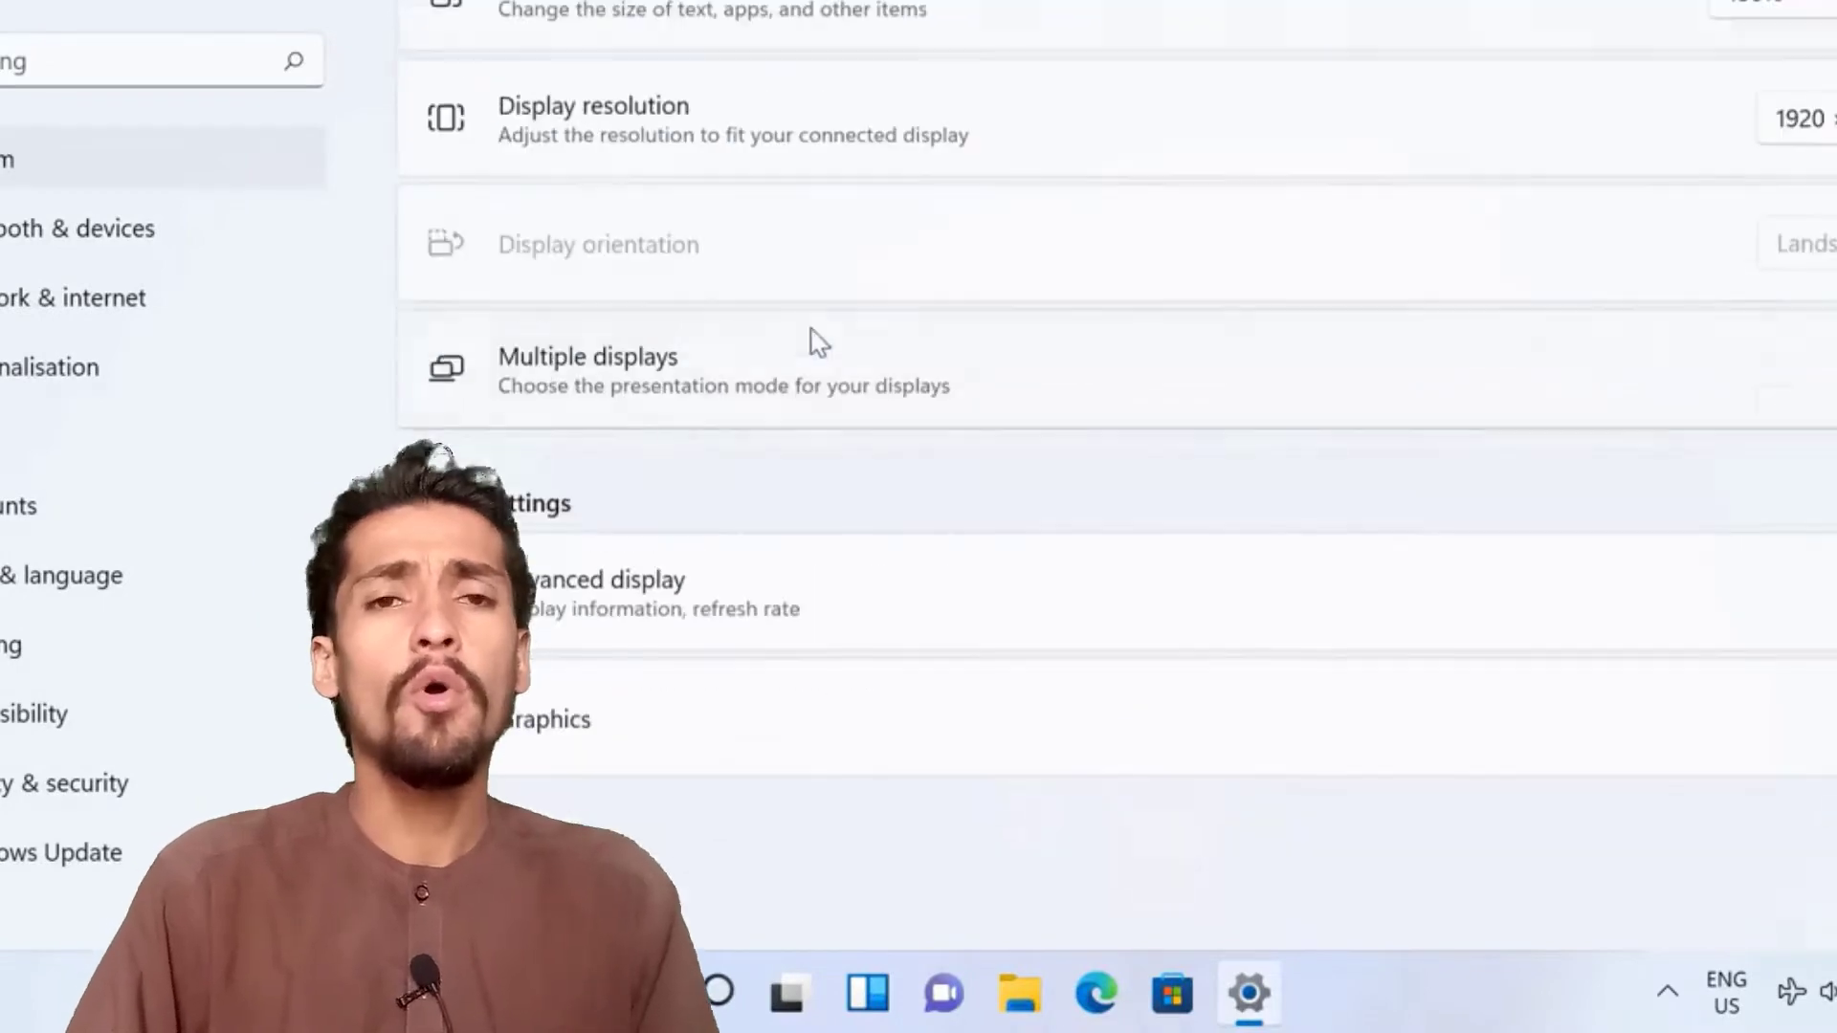
click(818, 344)
scroll(858, 382, down, 2)
click(737, 607)
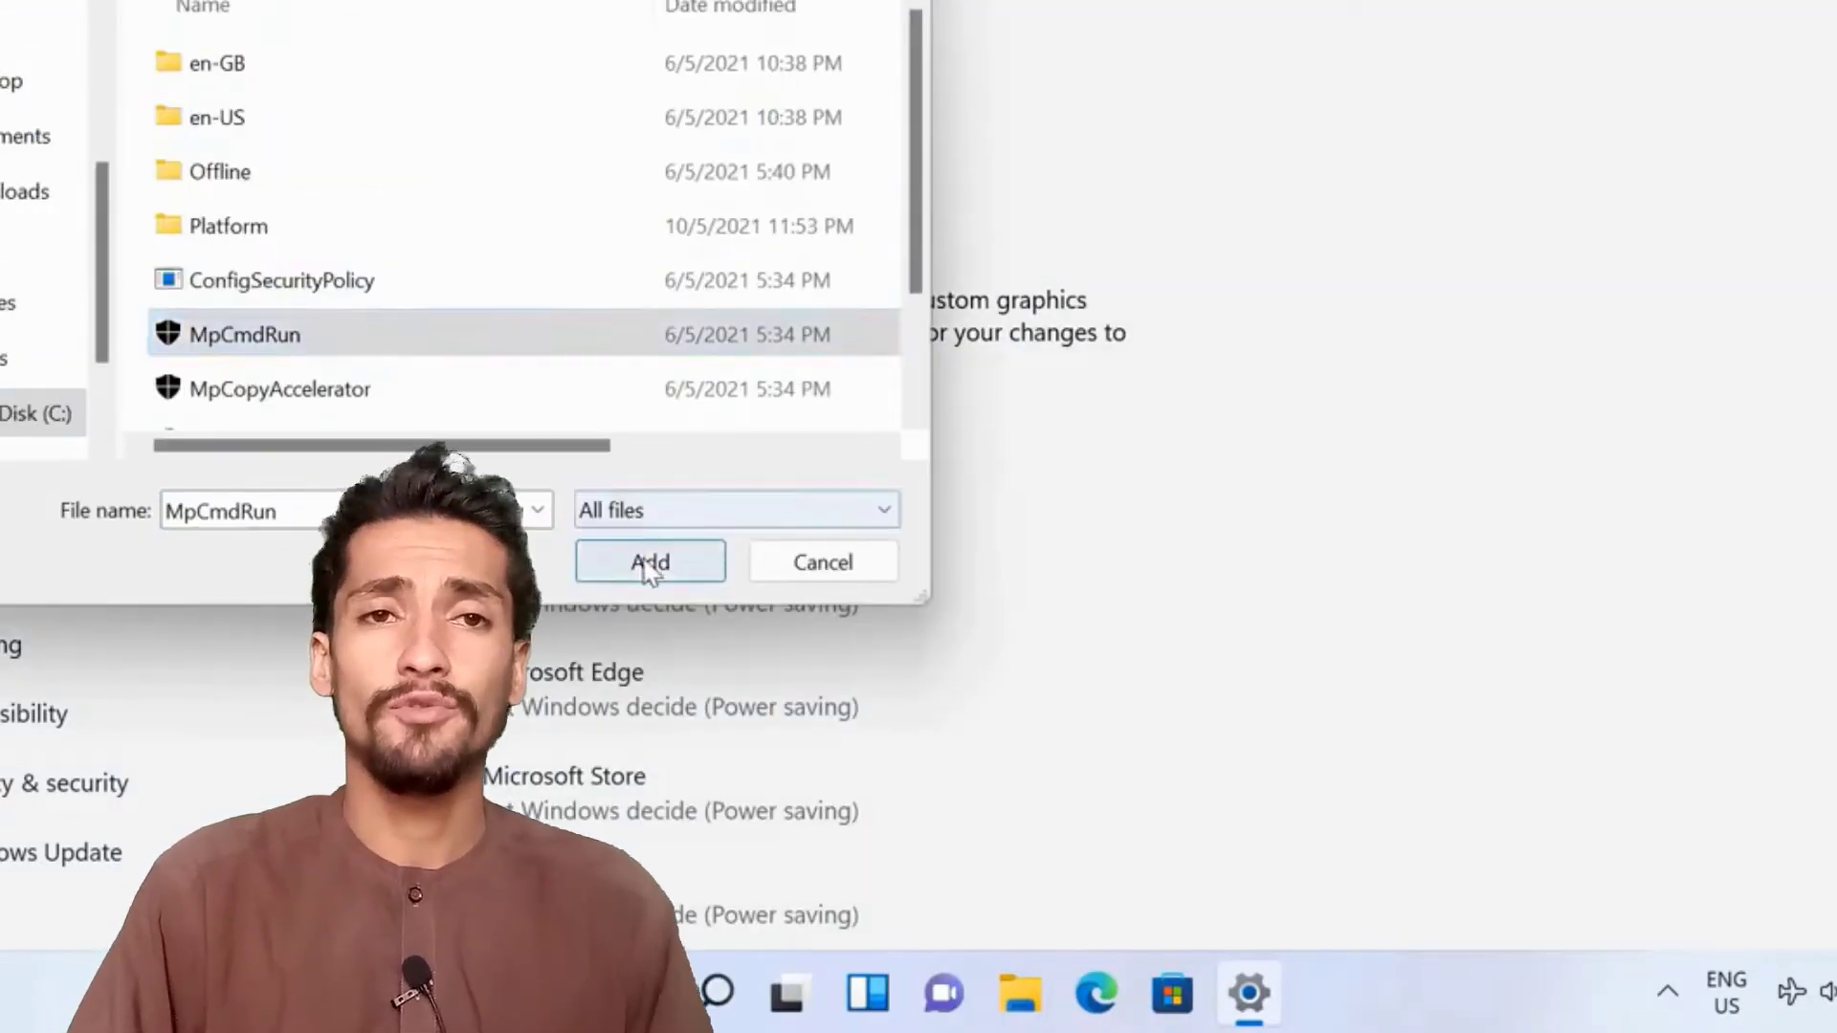
- Add MpCmdRun to the custom graphics app list and view its graphics preference choices without saving a change
click(643, 562)
click(902, 637)
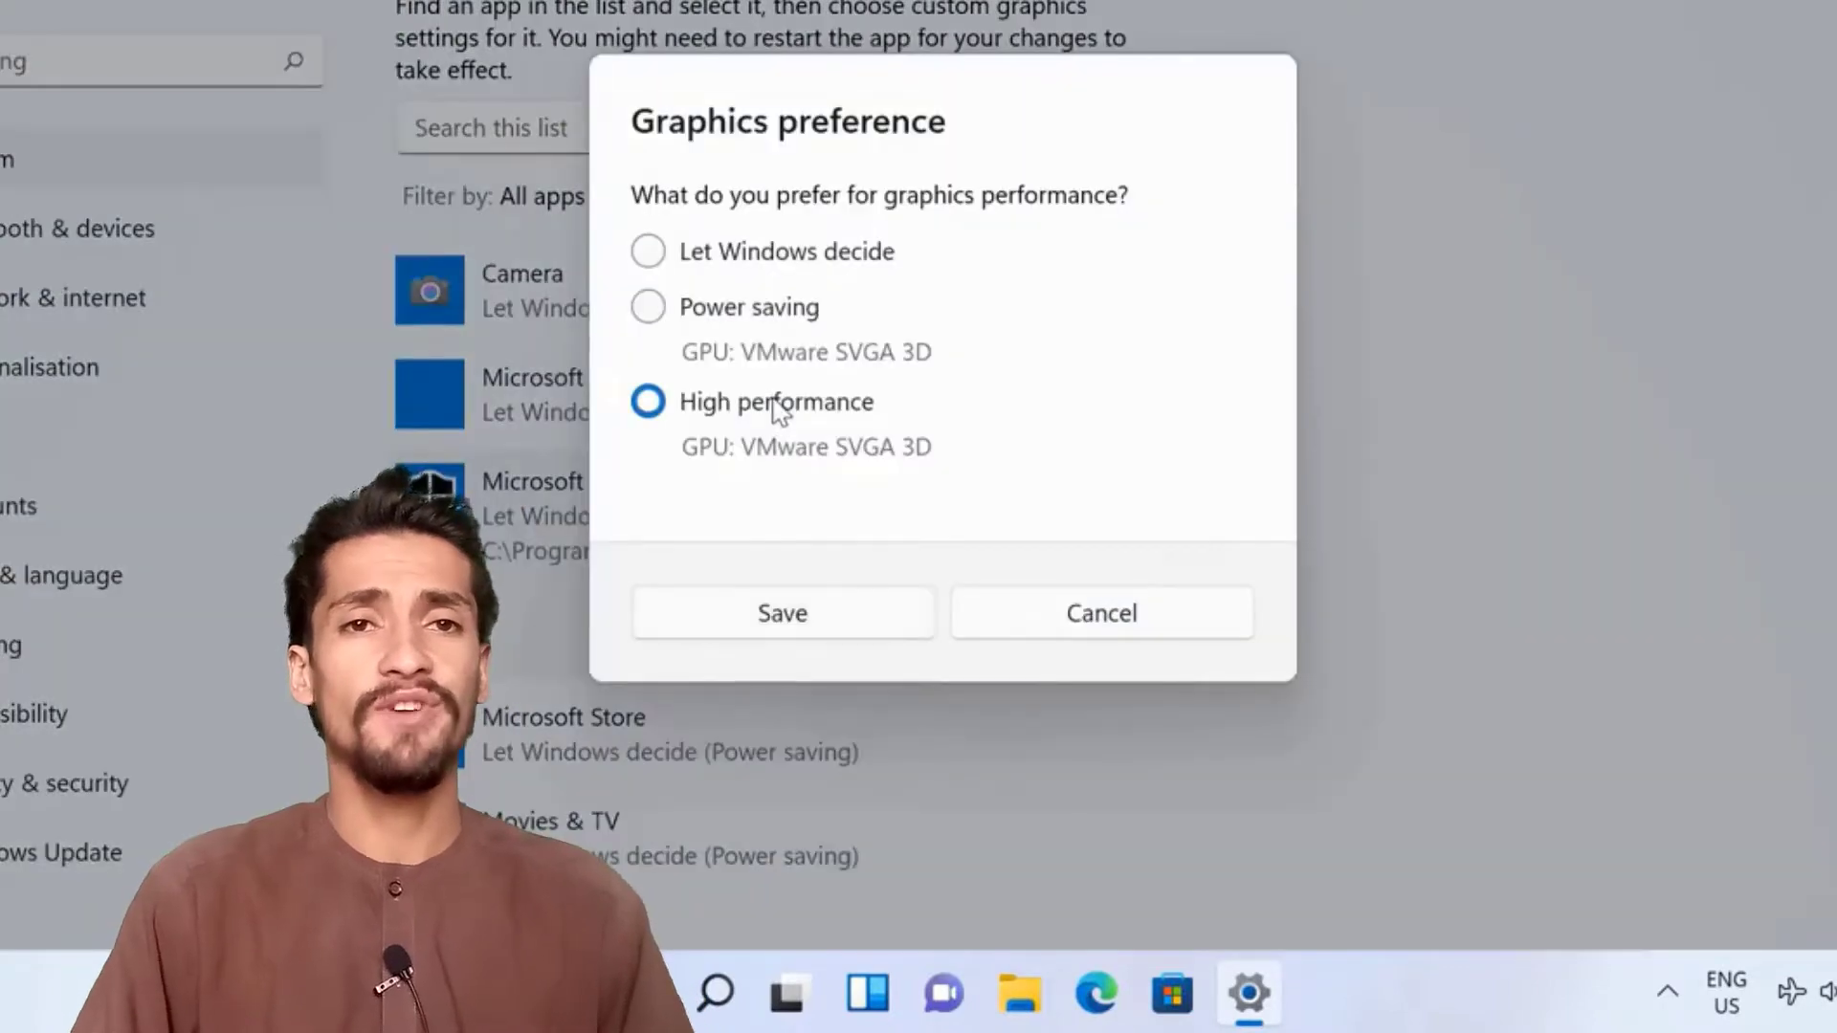
click(780, 253)
click(1124, 617)
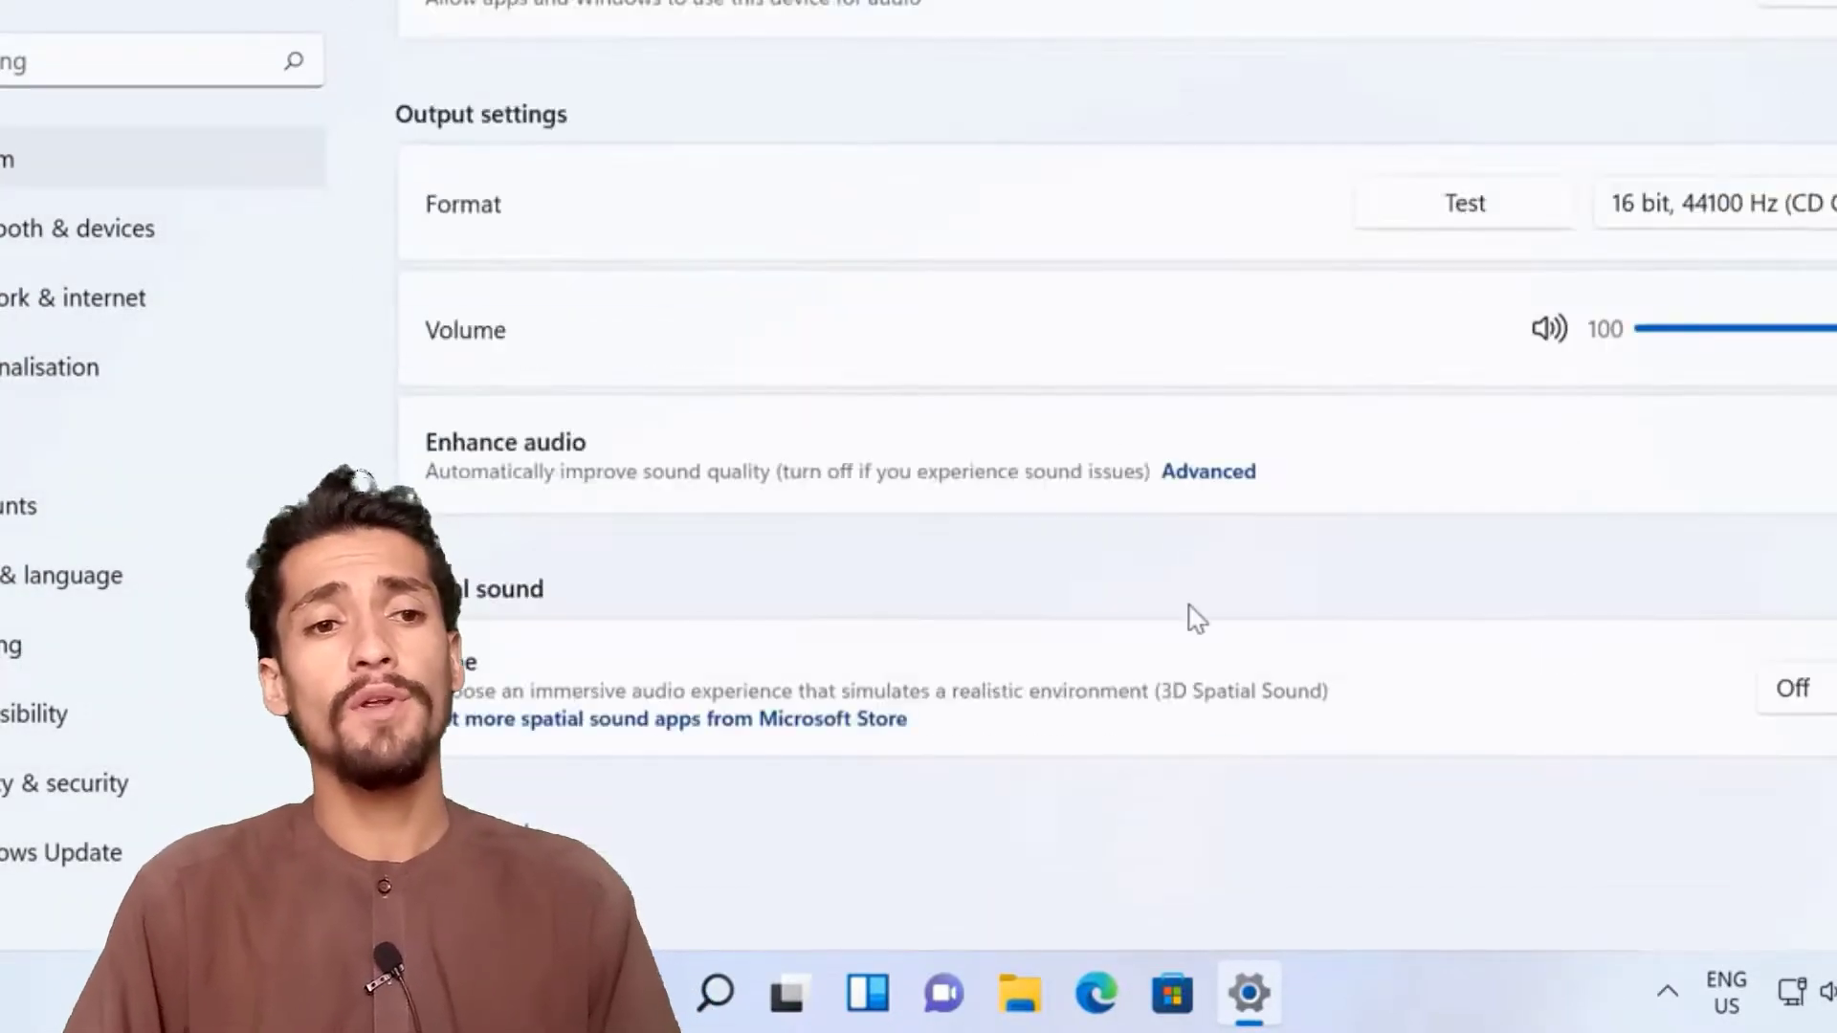
- Review the speaker properties and the output and input options in the Sound settings
scroll(1189, 615, up, 2)
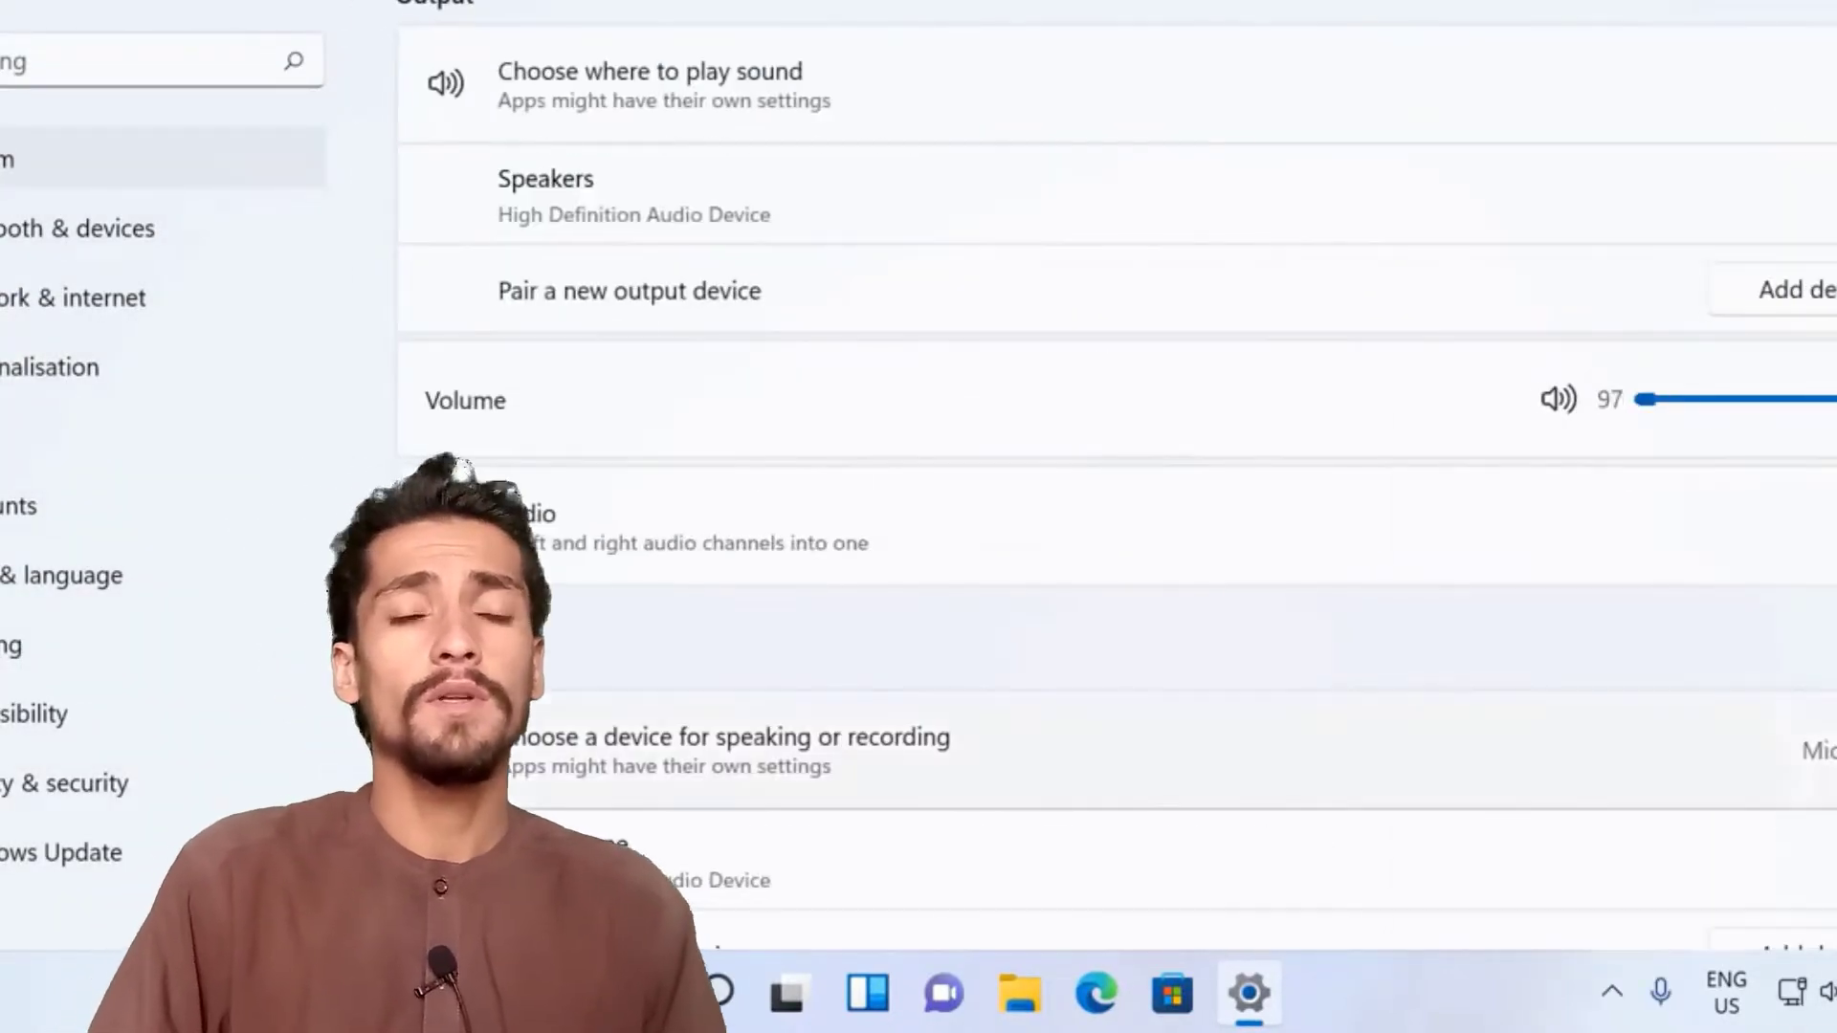
scroll(927, 586, down, 3)
click(926, 586)
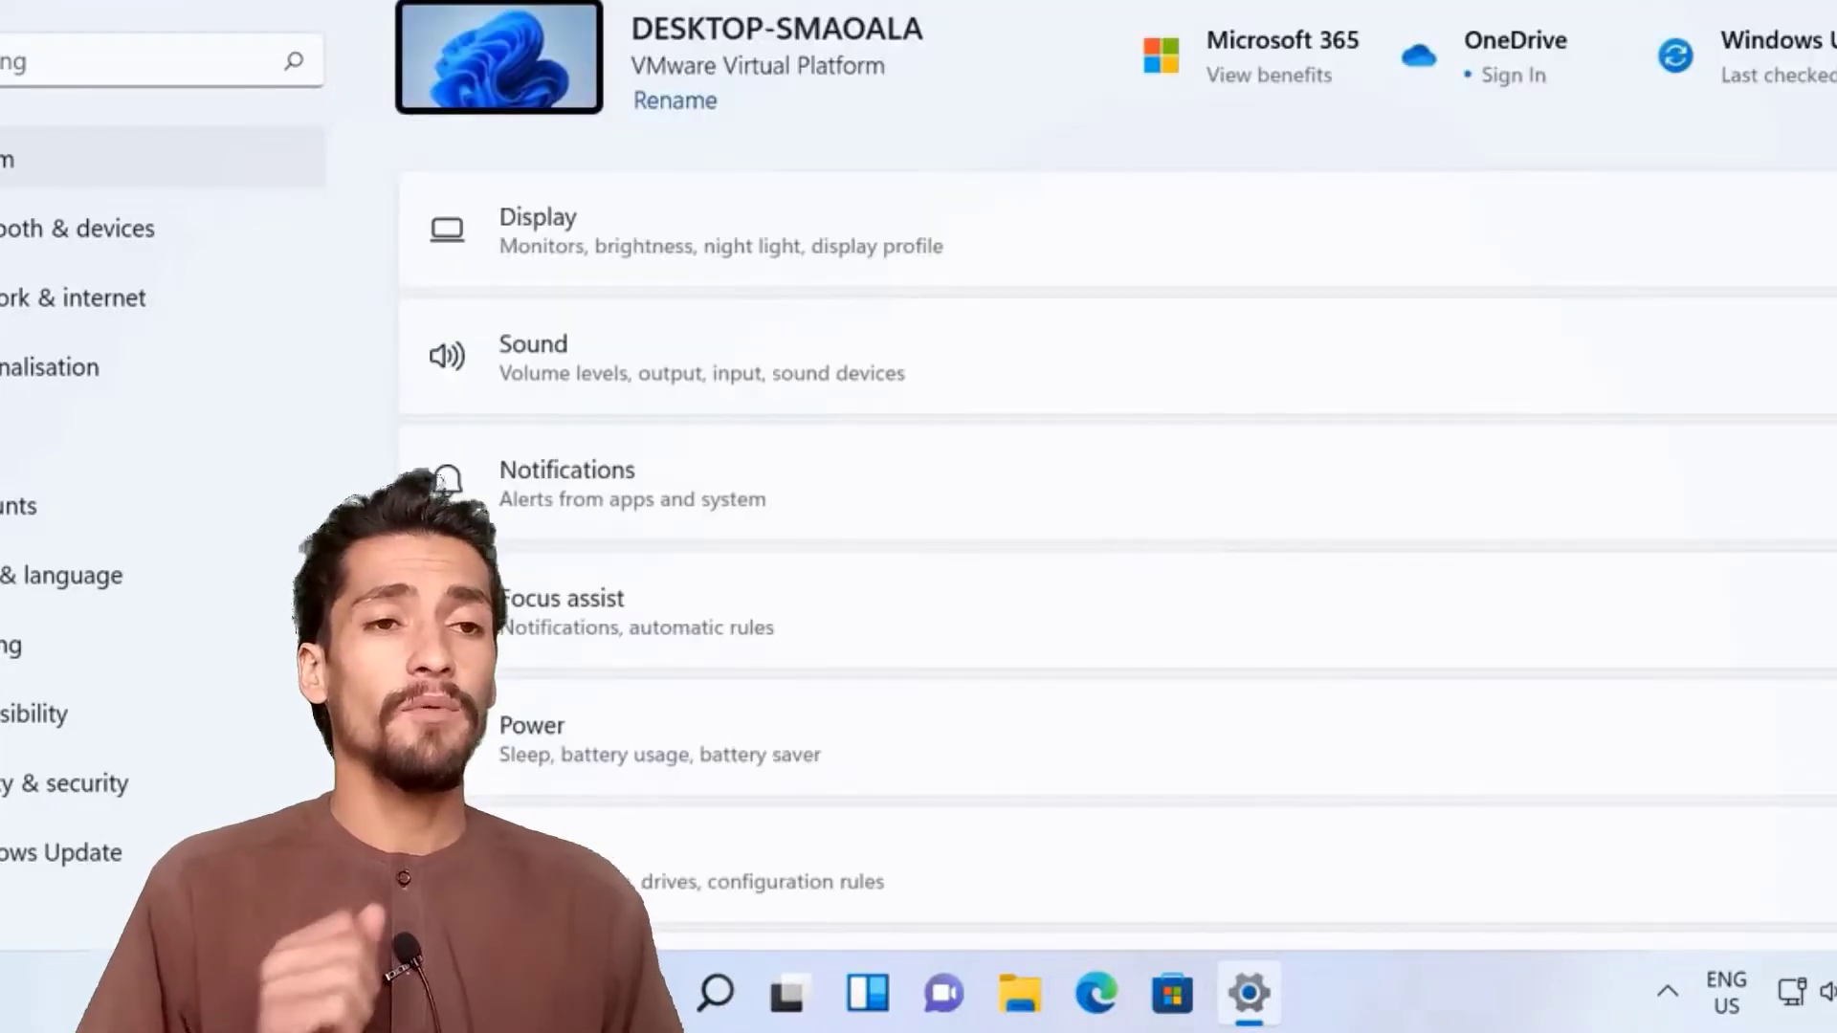
- Review the screen and sleep options in the Power settings and open File Explorer
click(947, 734)
click(1129, 108)
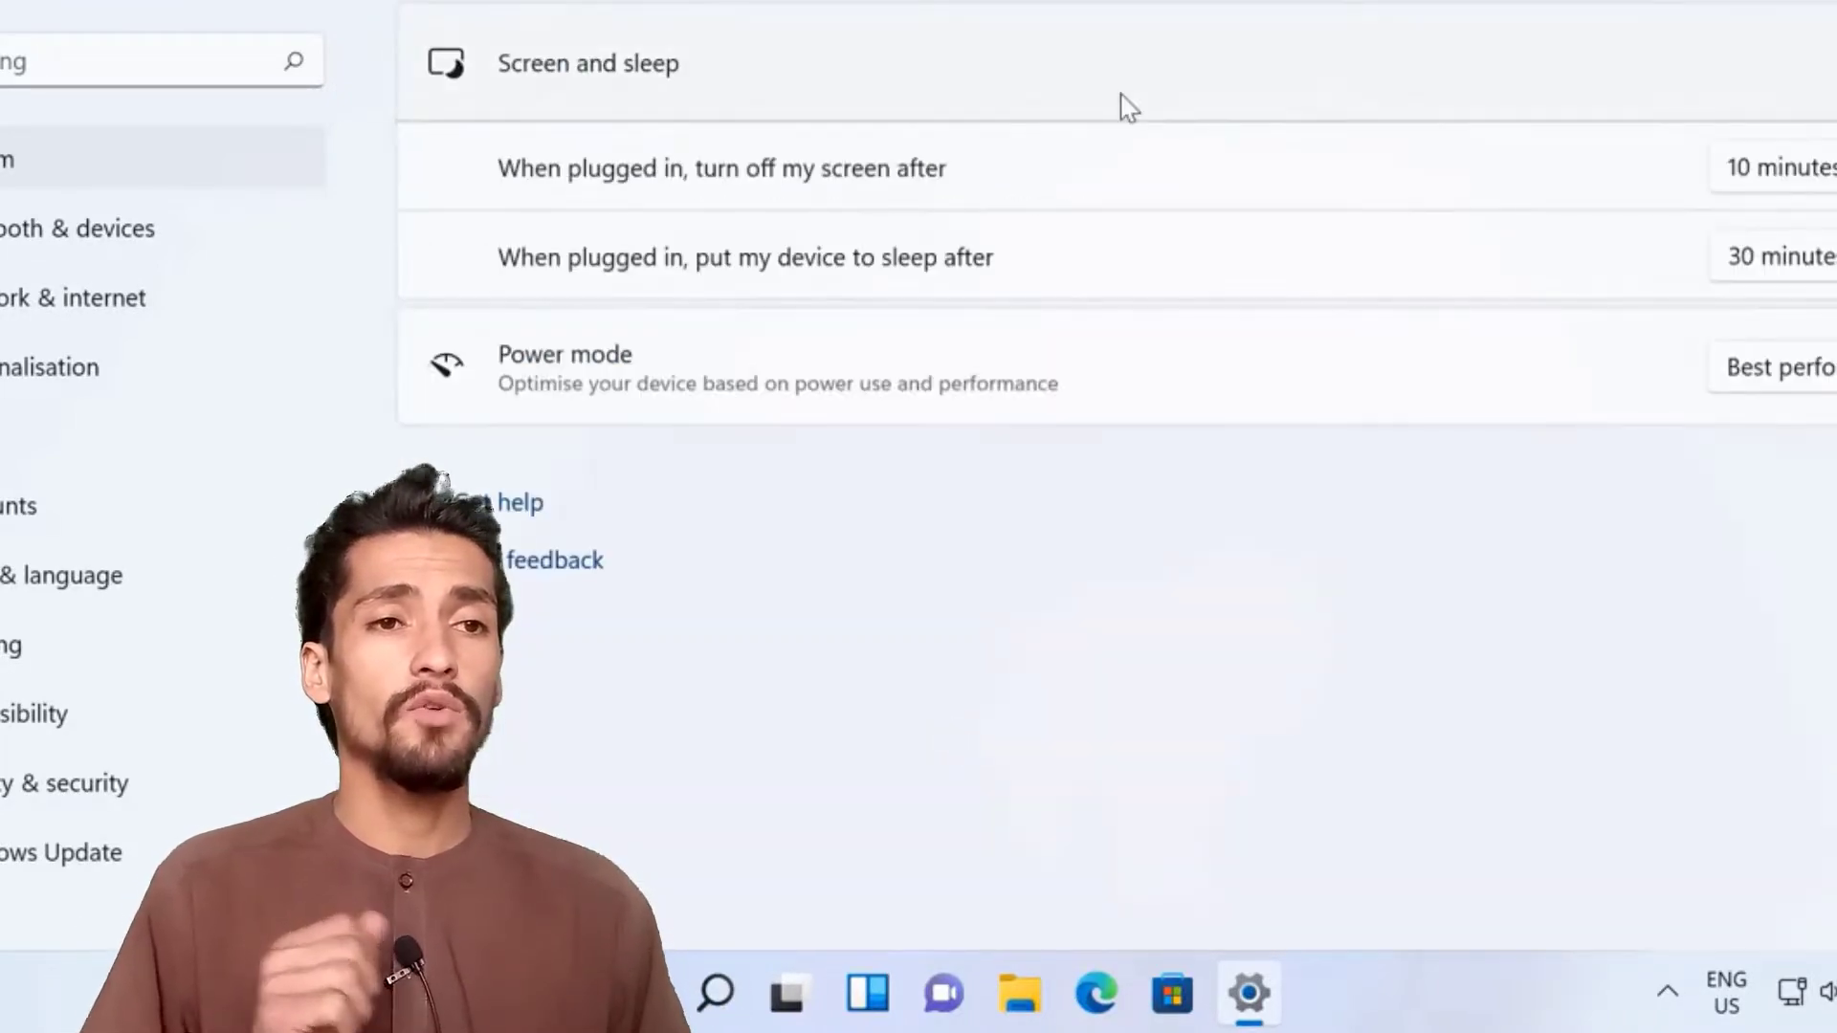
click(1022, 995)
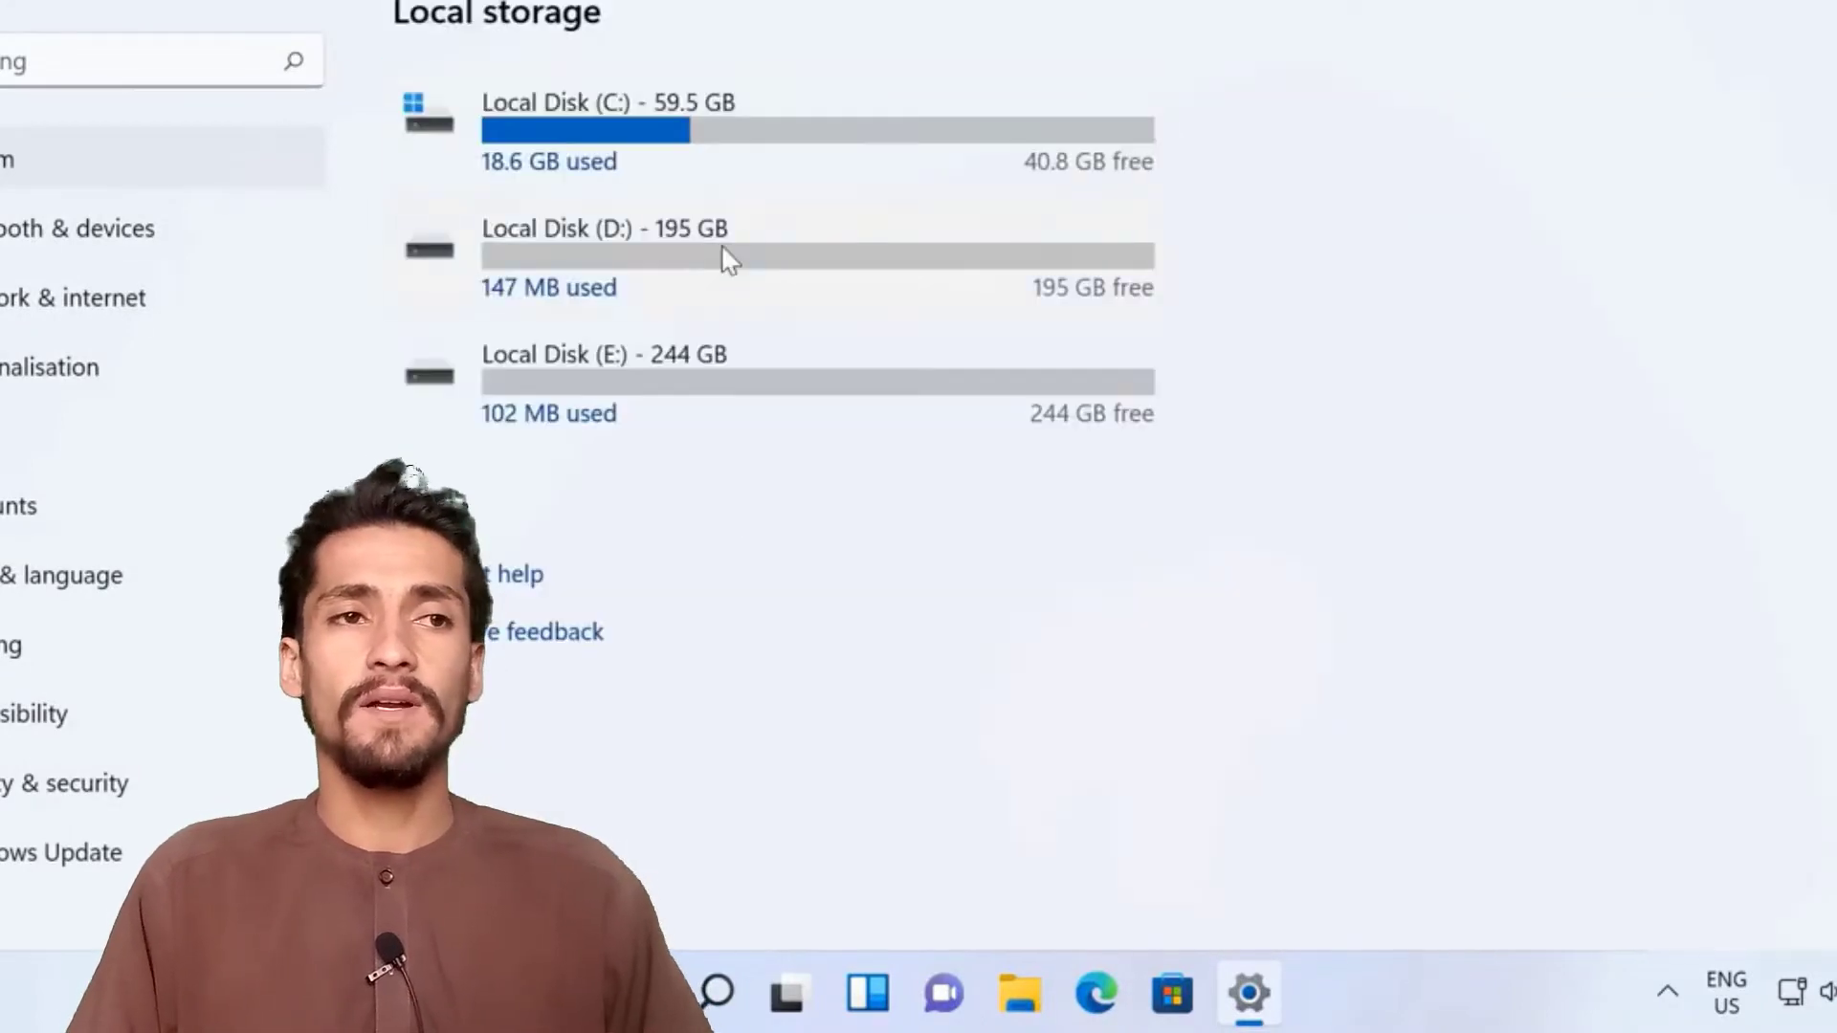
- Examine the storage usage of Local Disk (D:) and the volumes on the virtual hard drive
click(726, 255)
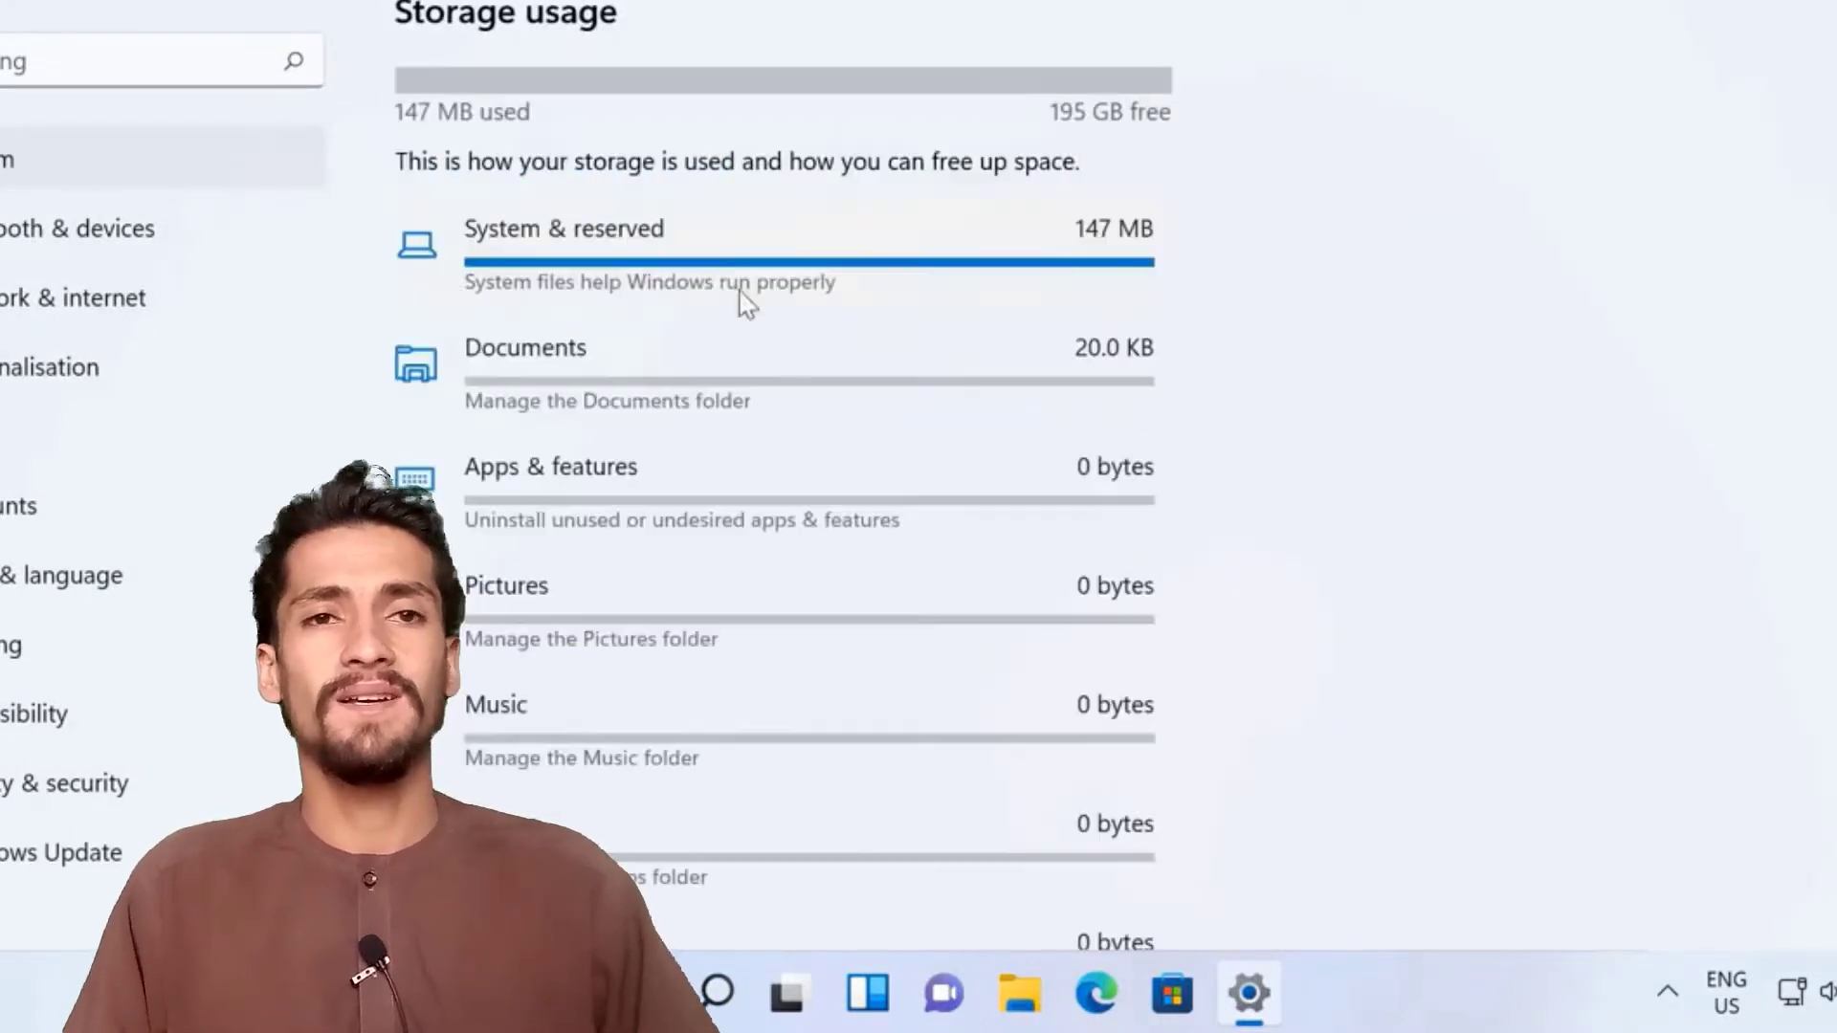
click(567, 328)
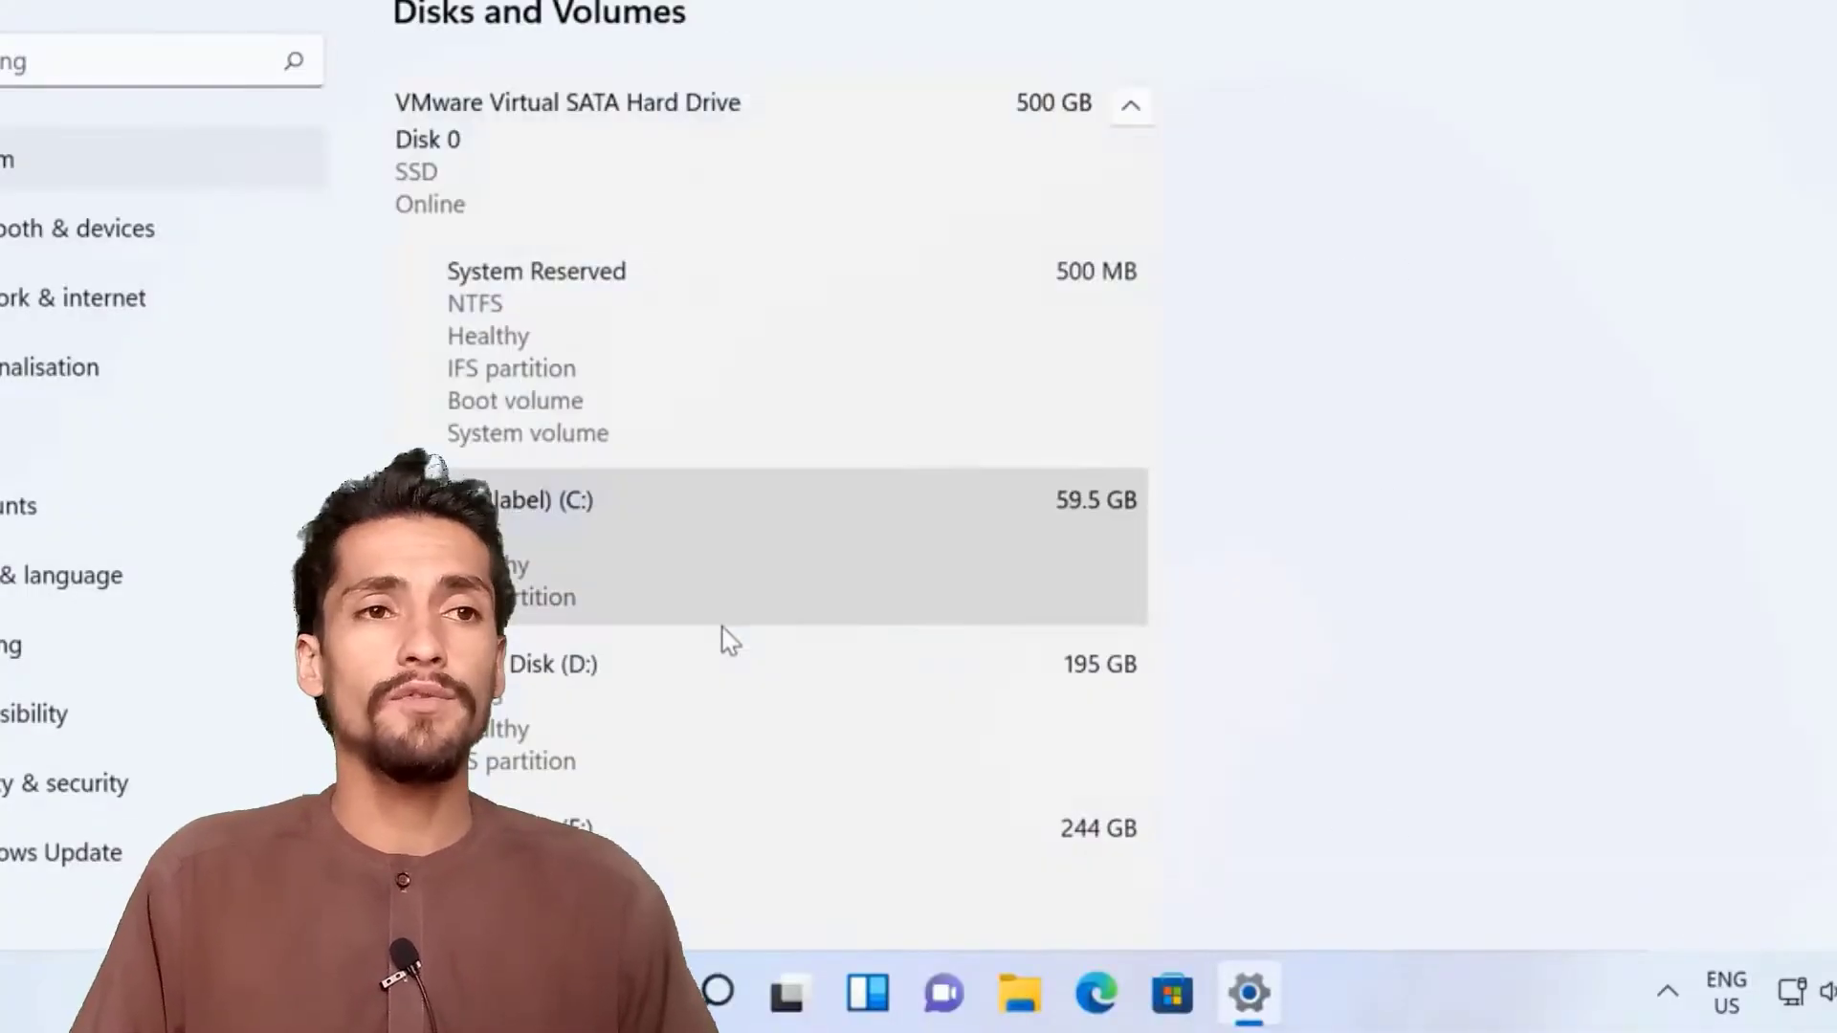
scroll(727, 635, down, 2)
- Open the scheduled optimisation options for the drives in the drive optimisation tool
click(1020, 993)
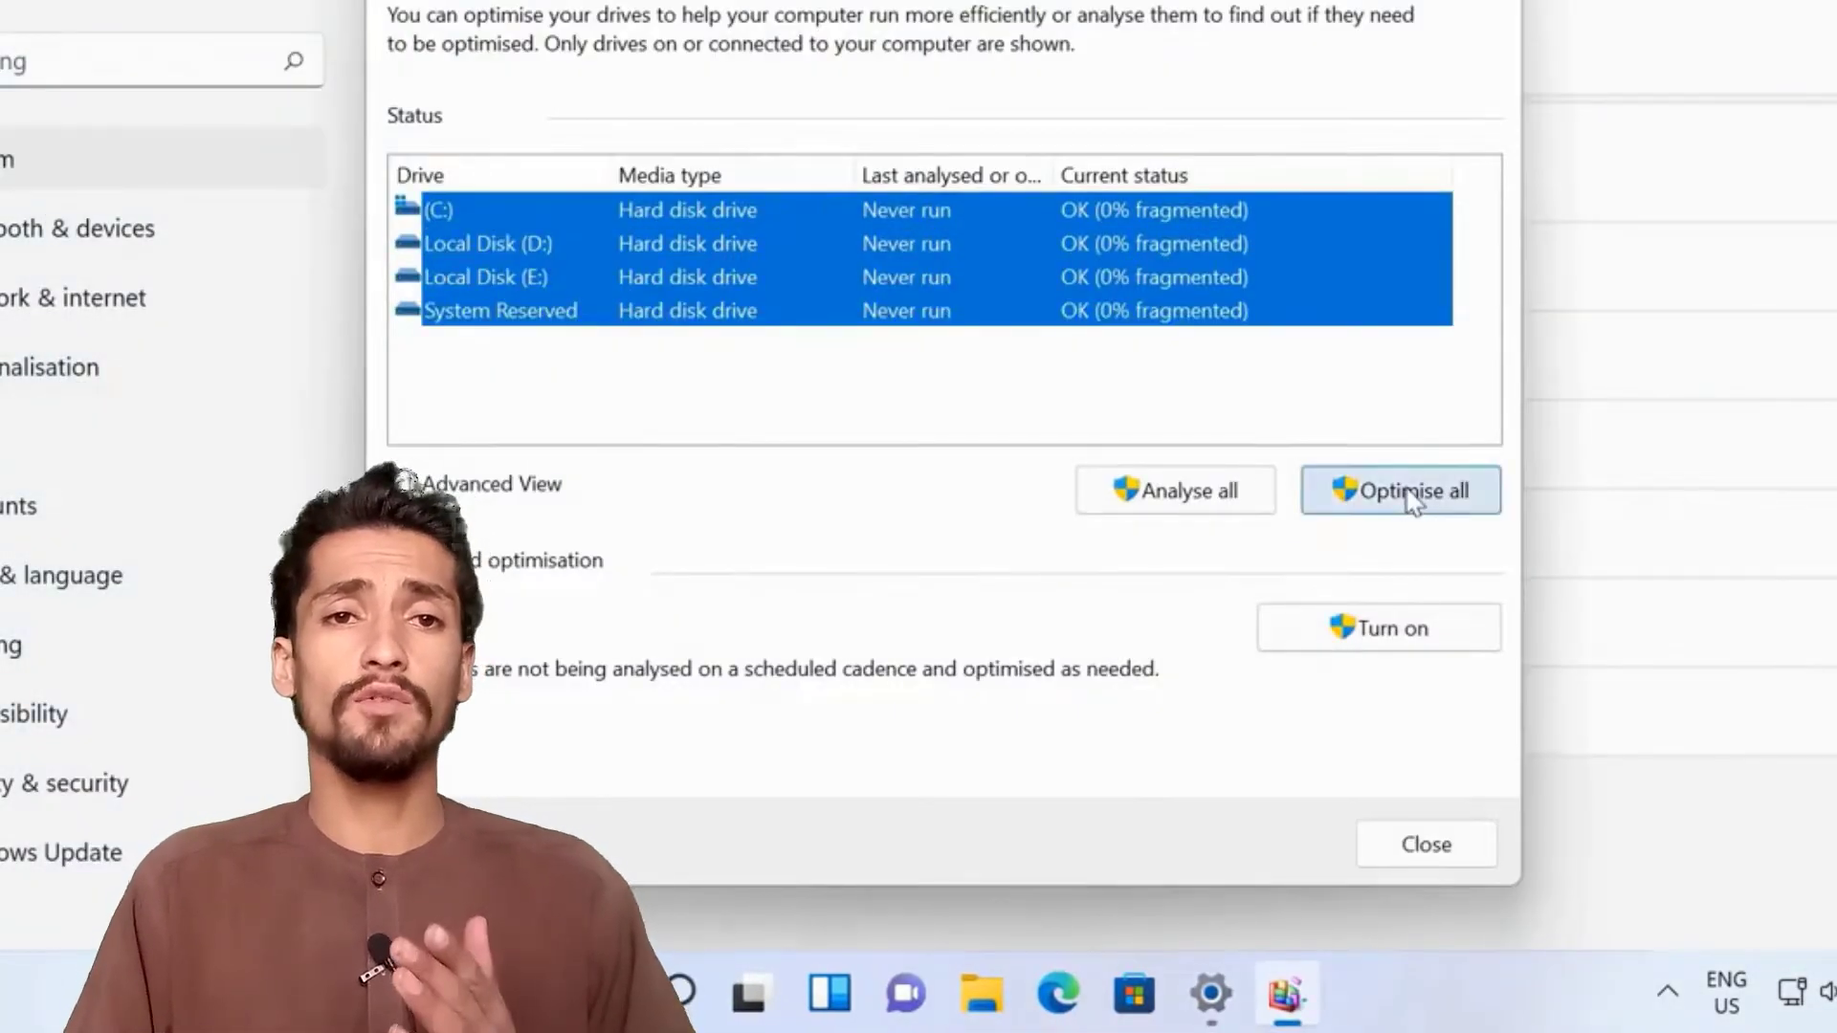
click(1386, 642)
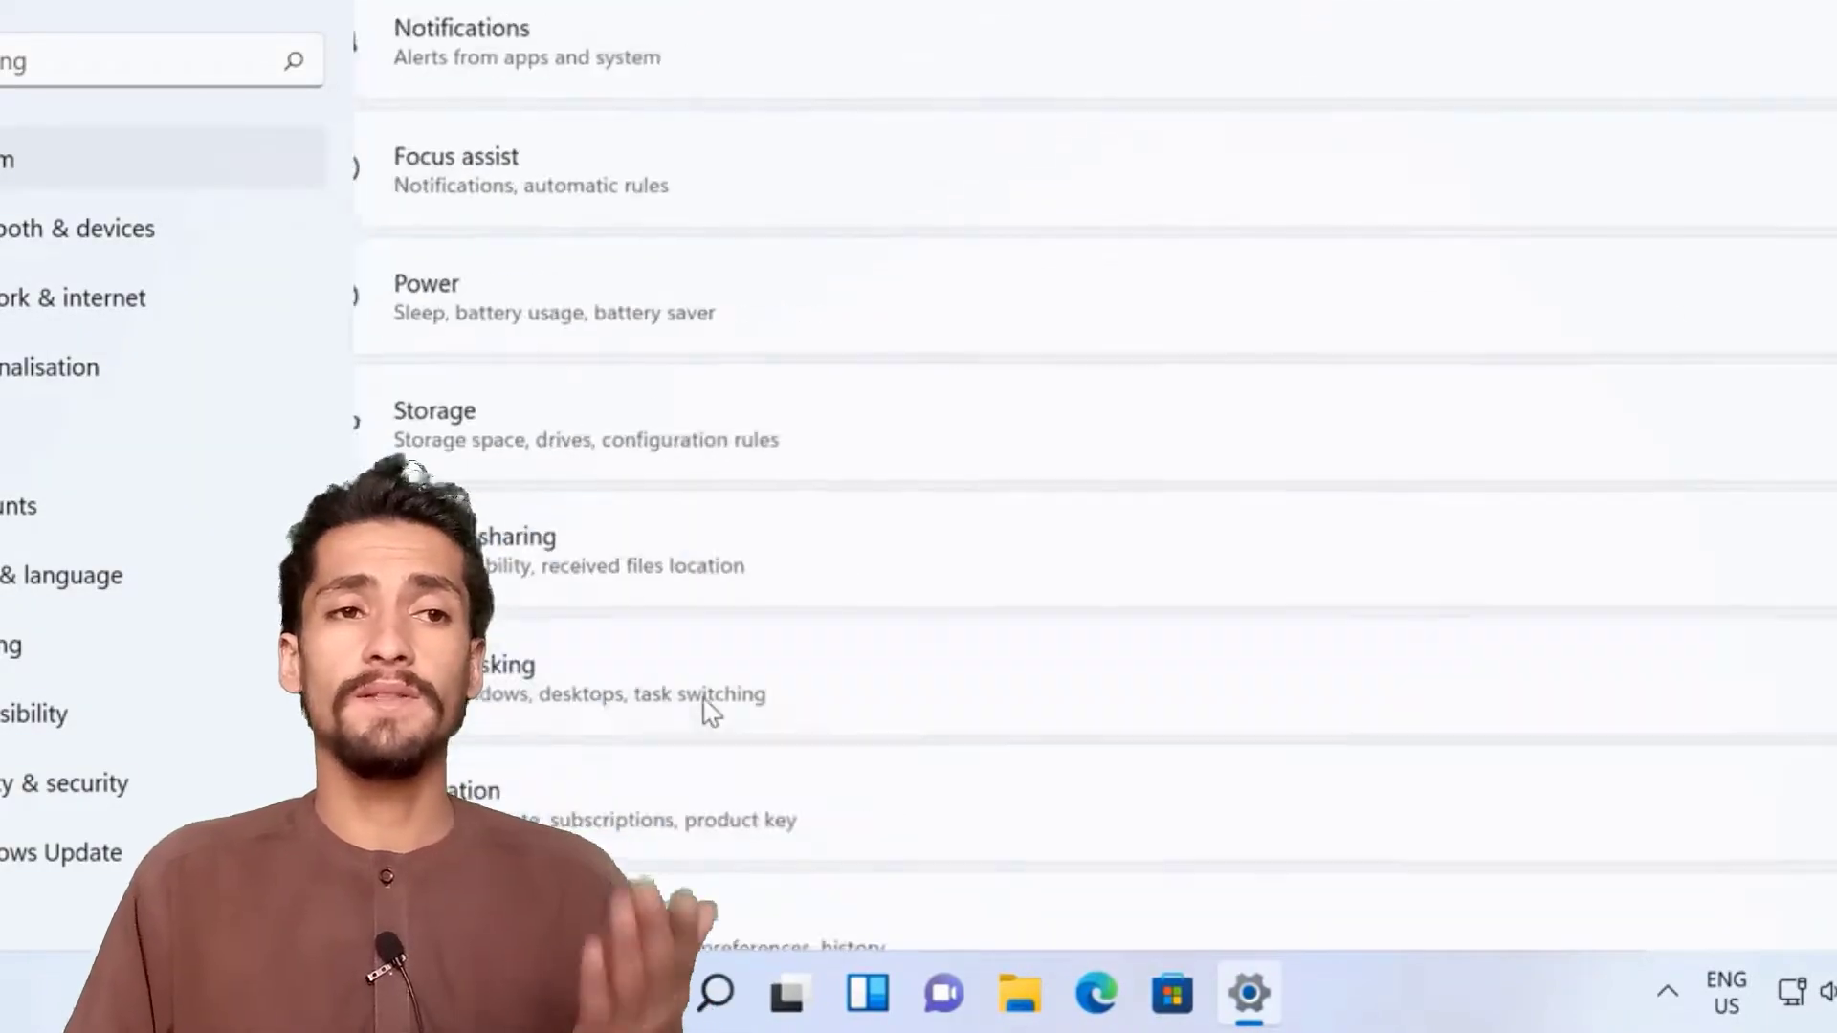
- Open the Multi-tasking settings and switch to Desktop 2 to compare which open windows the taskbar shows
click(708, 713)
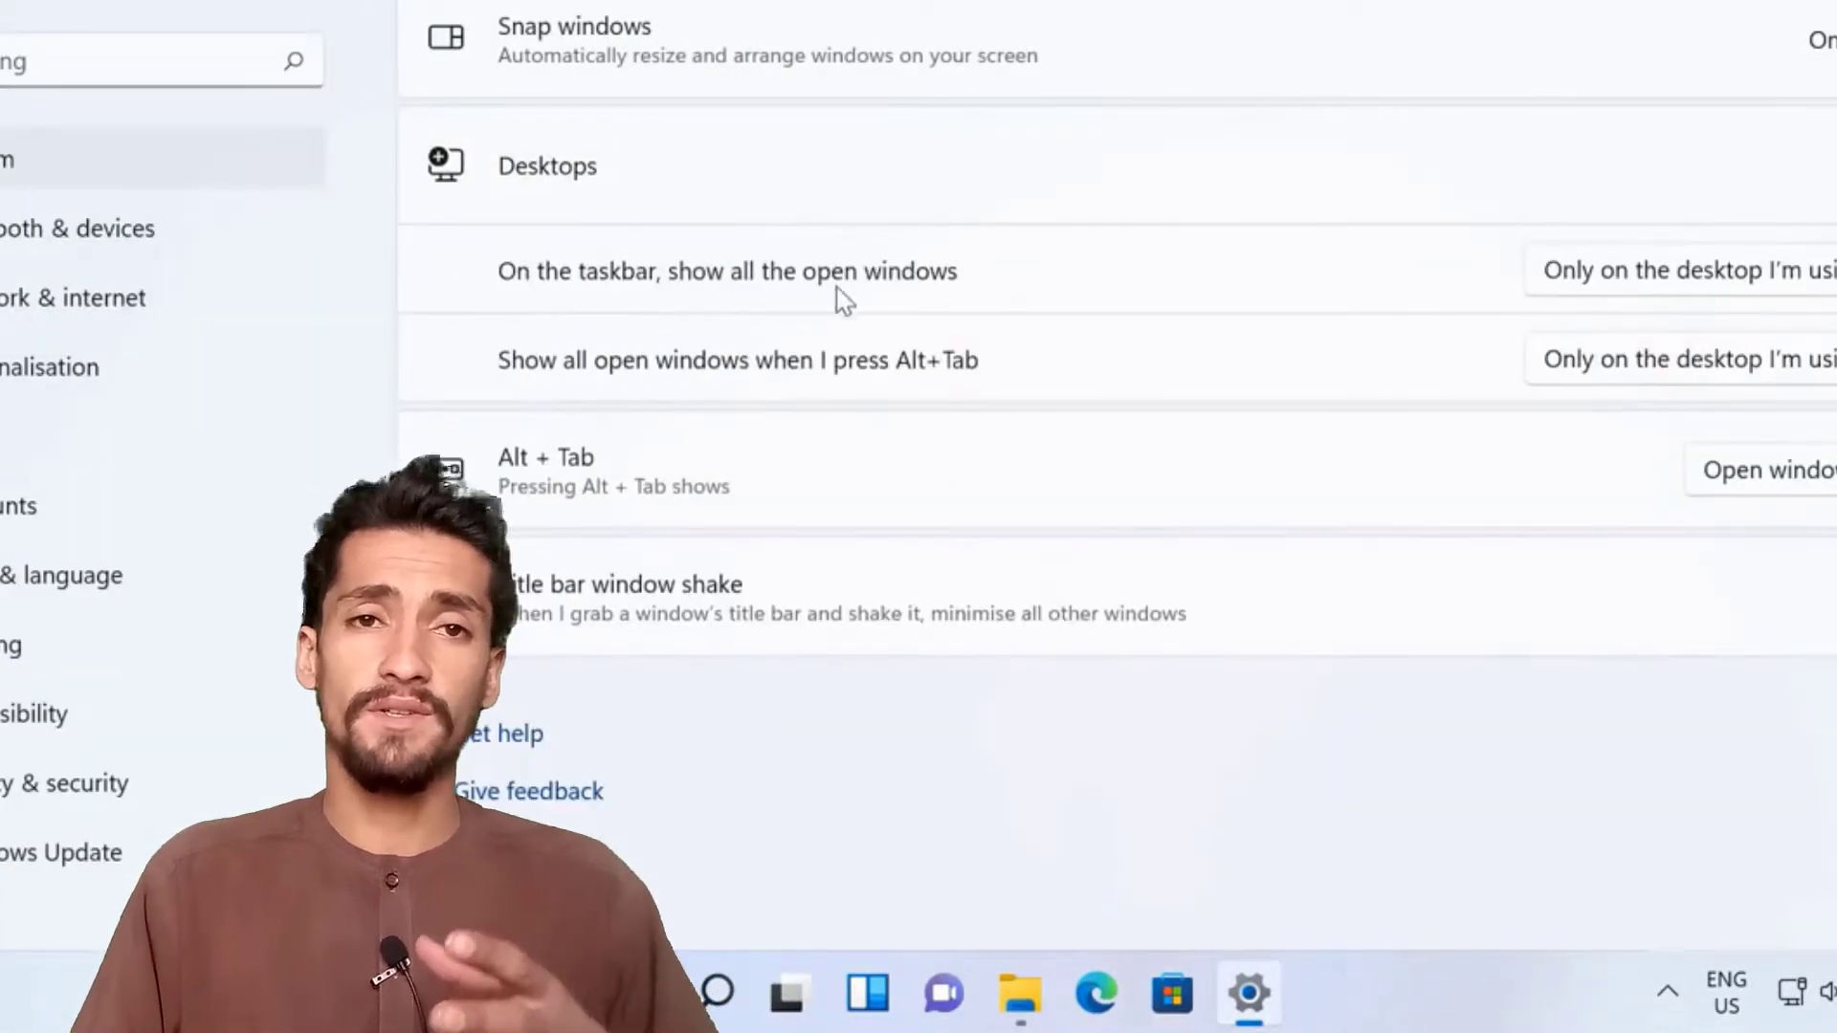
click(787, 992)
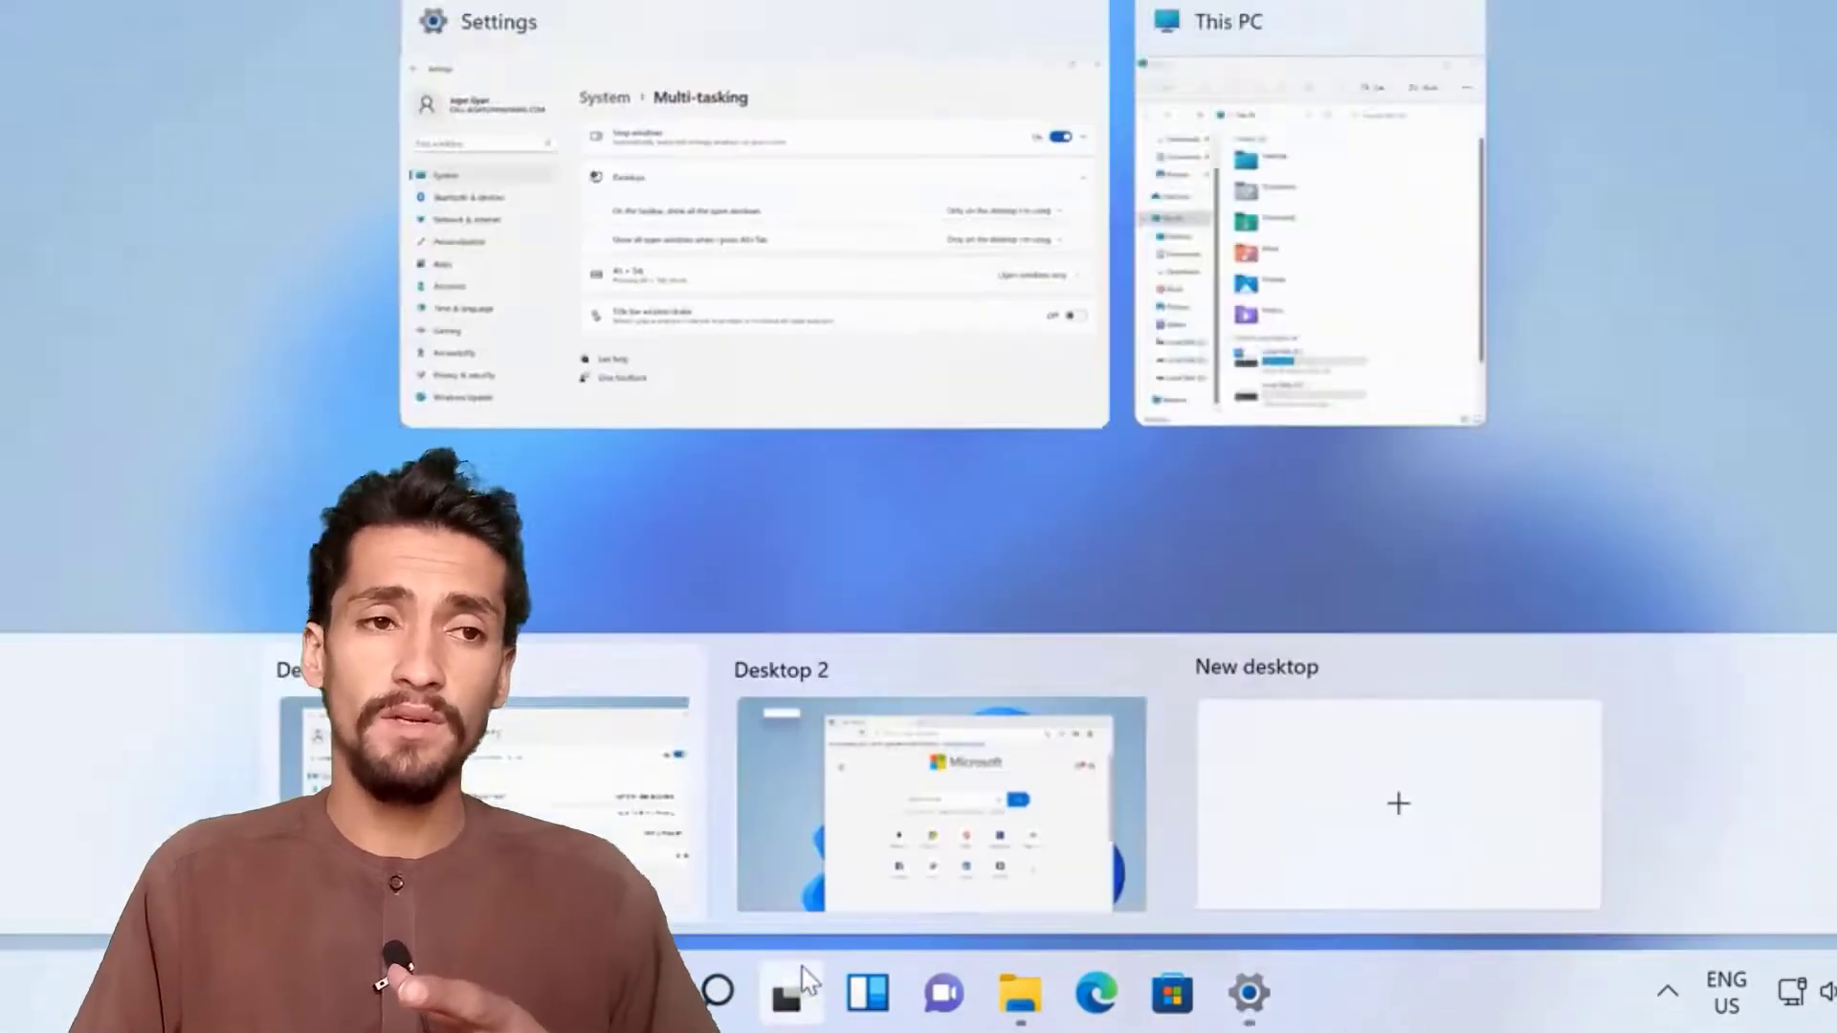
click(947, 794)
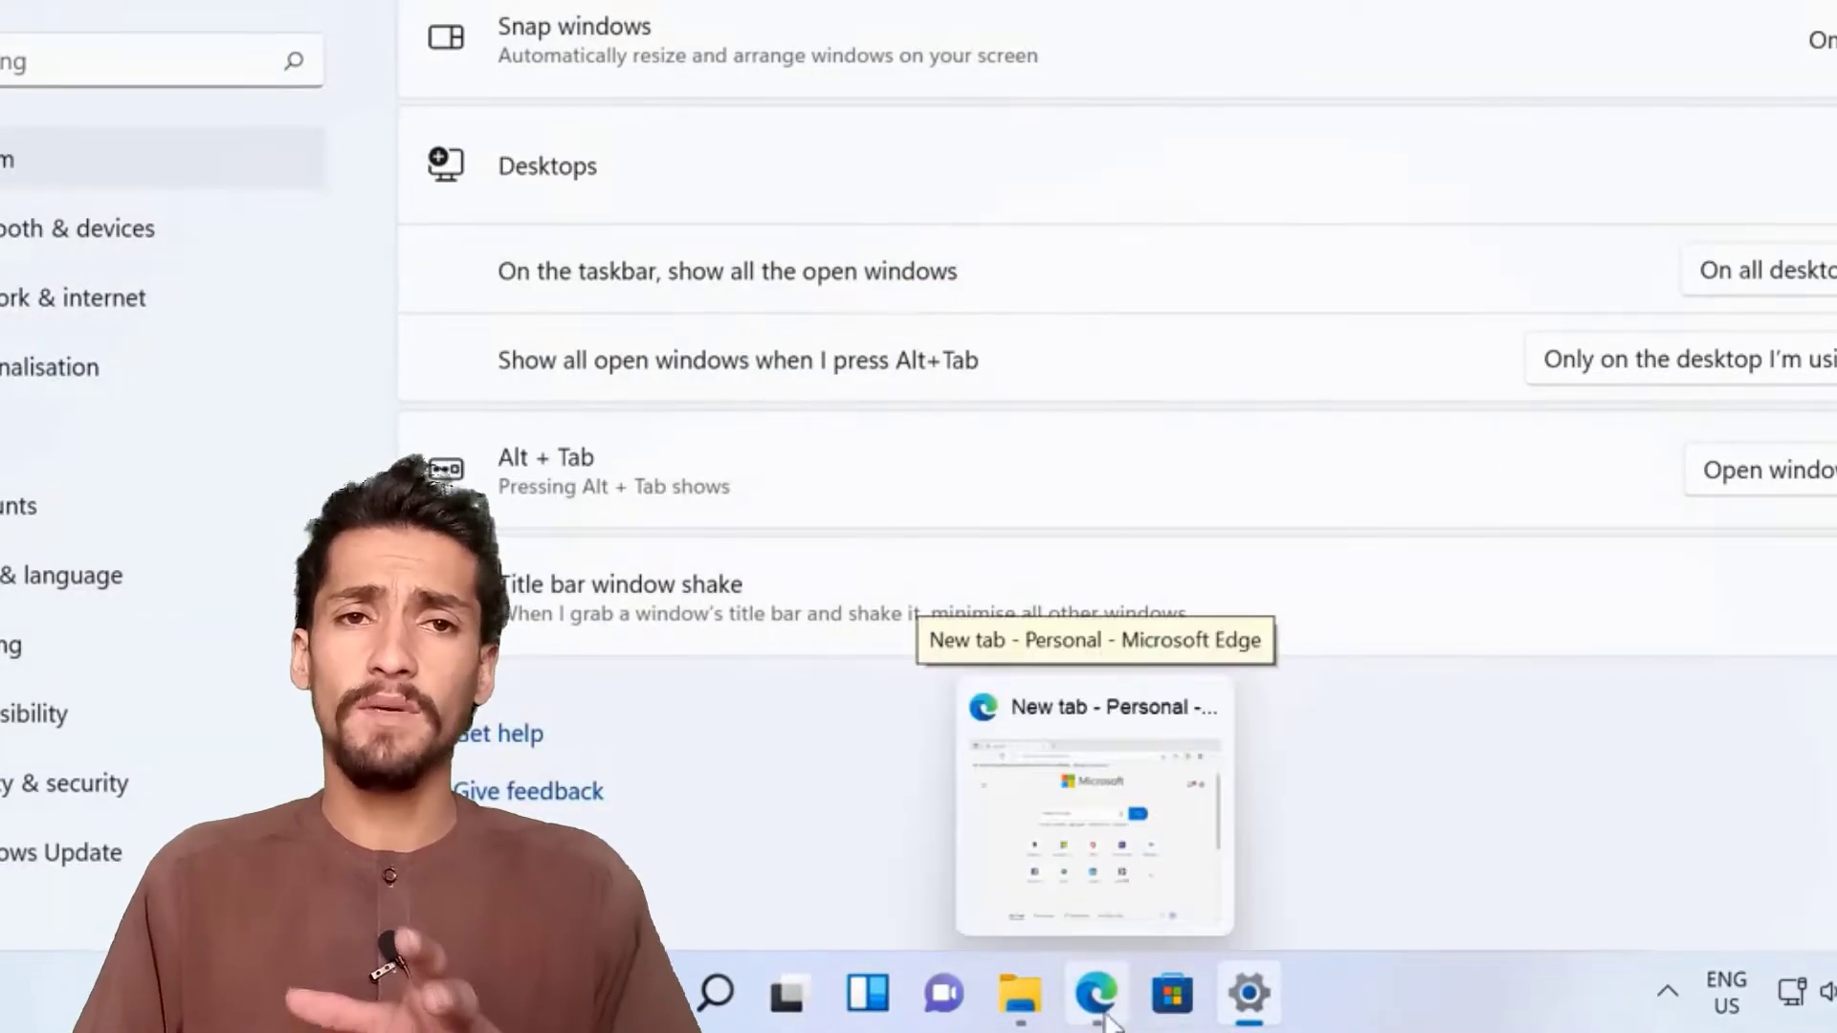
click(787, 992)
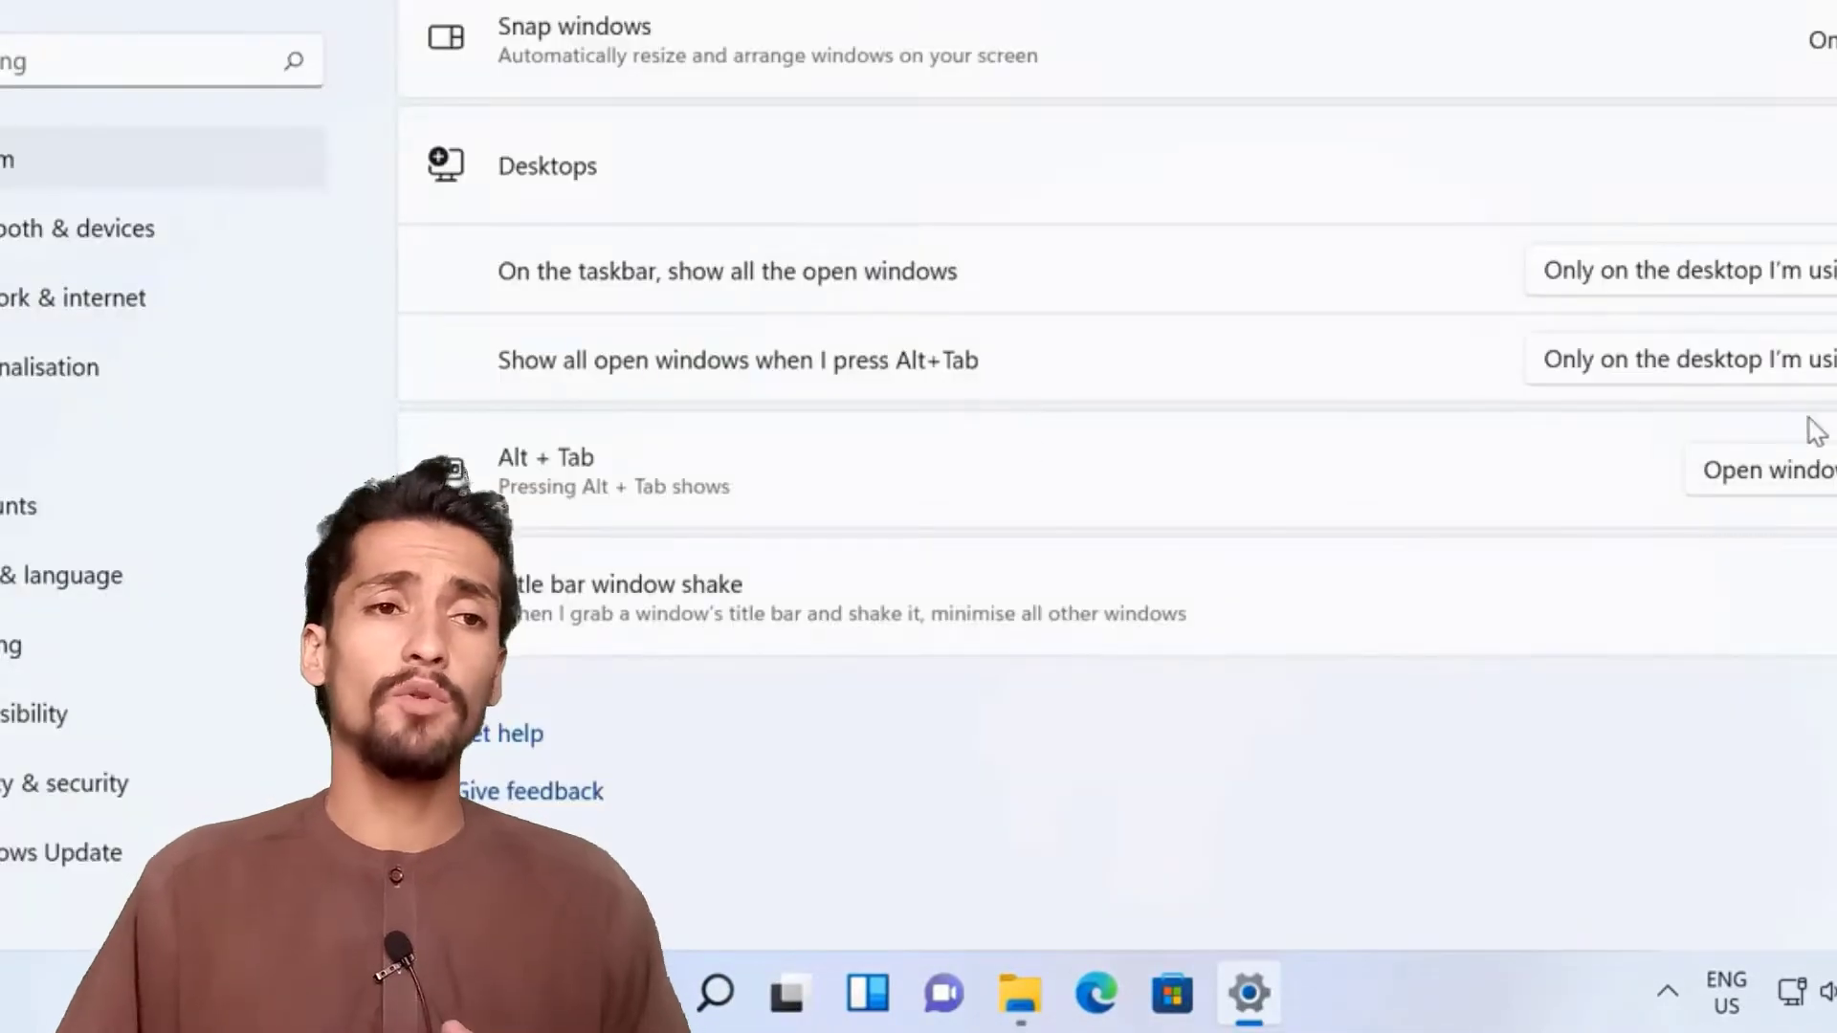
- Set Alt + Tab to show open windows and 5 most recent tabs, and try the window switcher
click(1770, 469)
click(1620, 340)
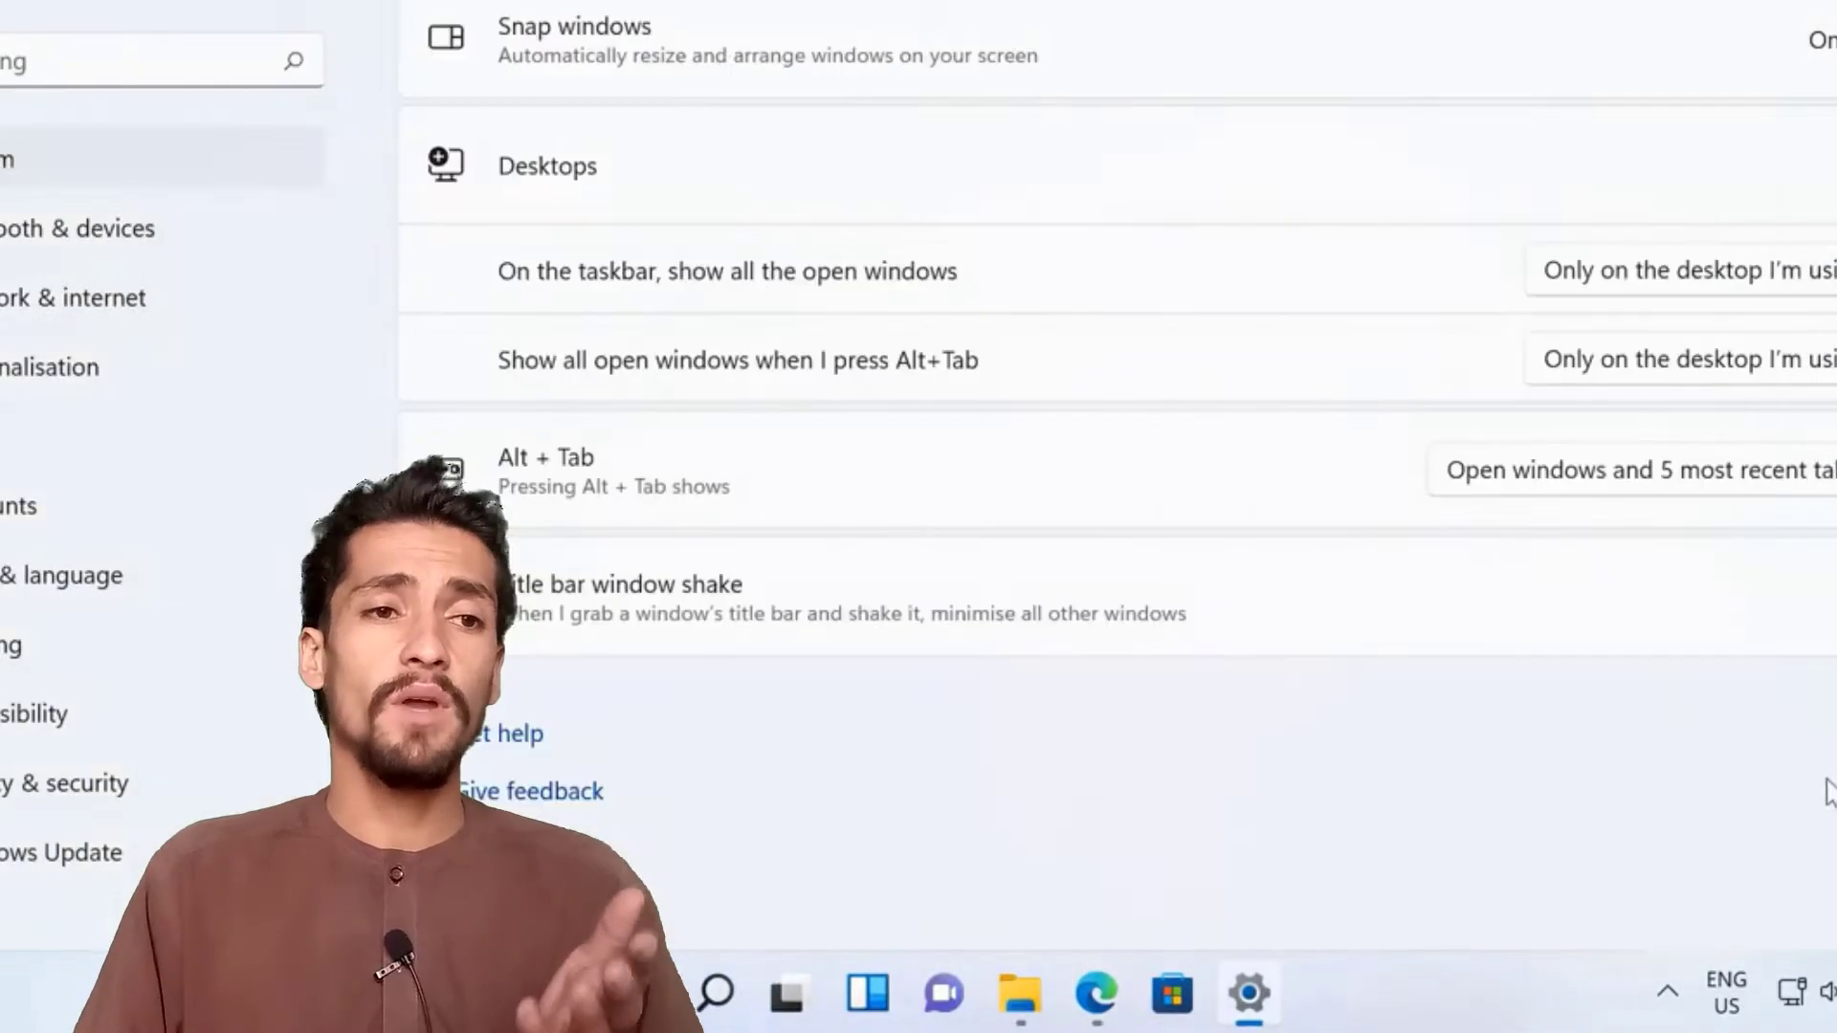
key(alt+Tab)
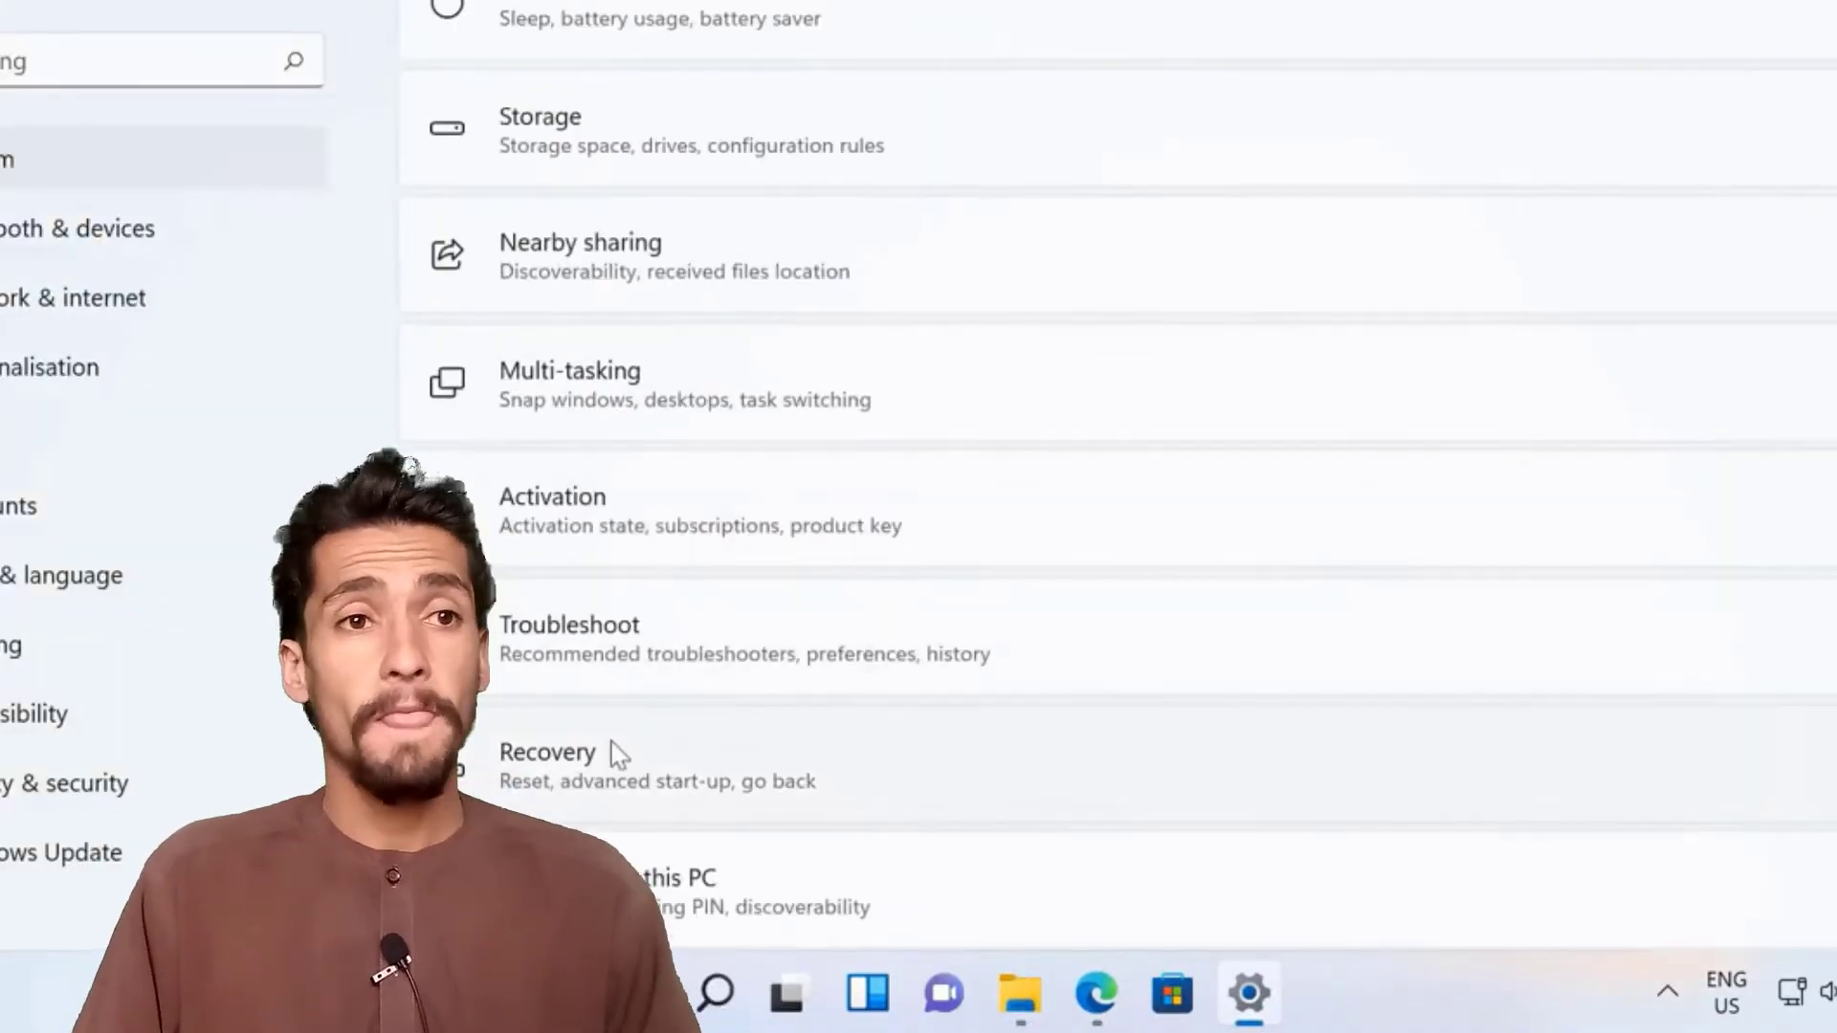
- Review the Recovery settings and the rest of the System list, and open the clipboard history over an empty Notepad document
click(612, 755)
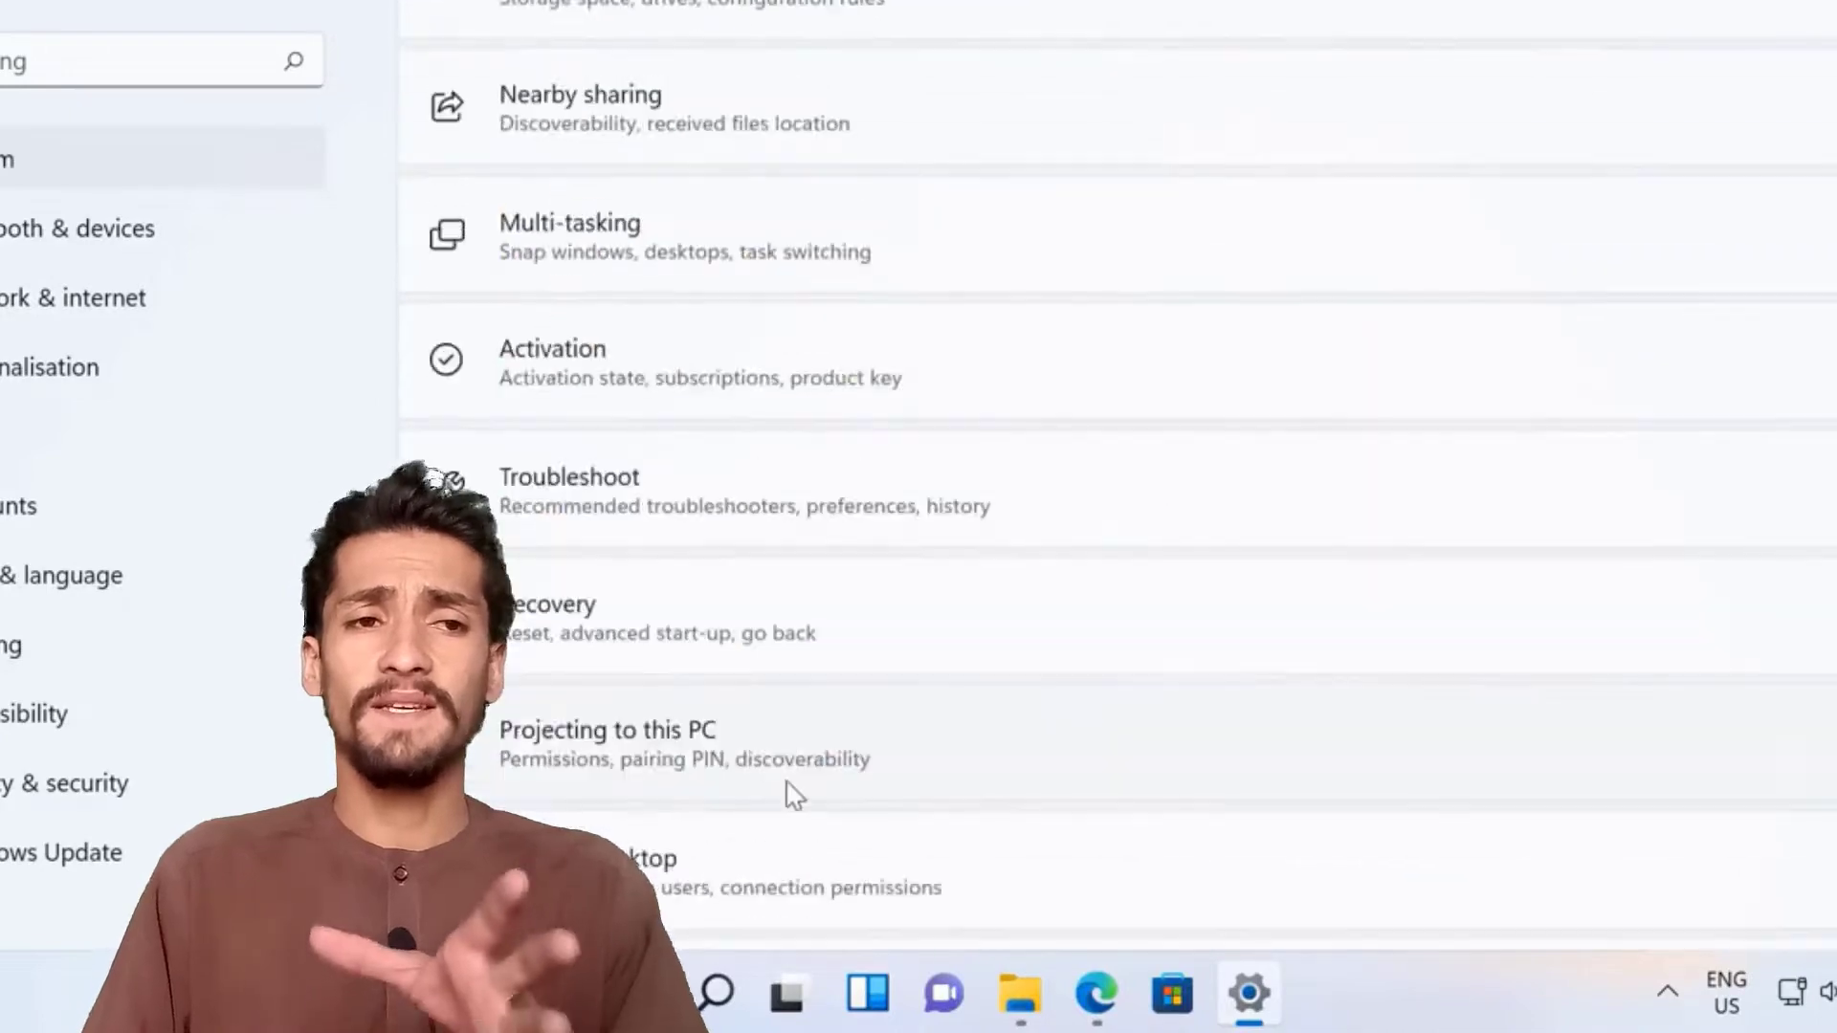
scroll(792, 765, down, 3)
click(1125, 981)
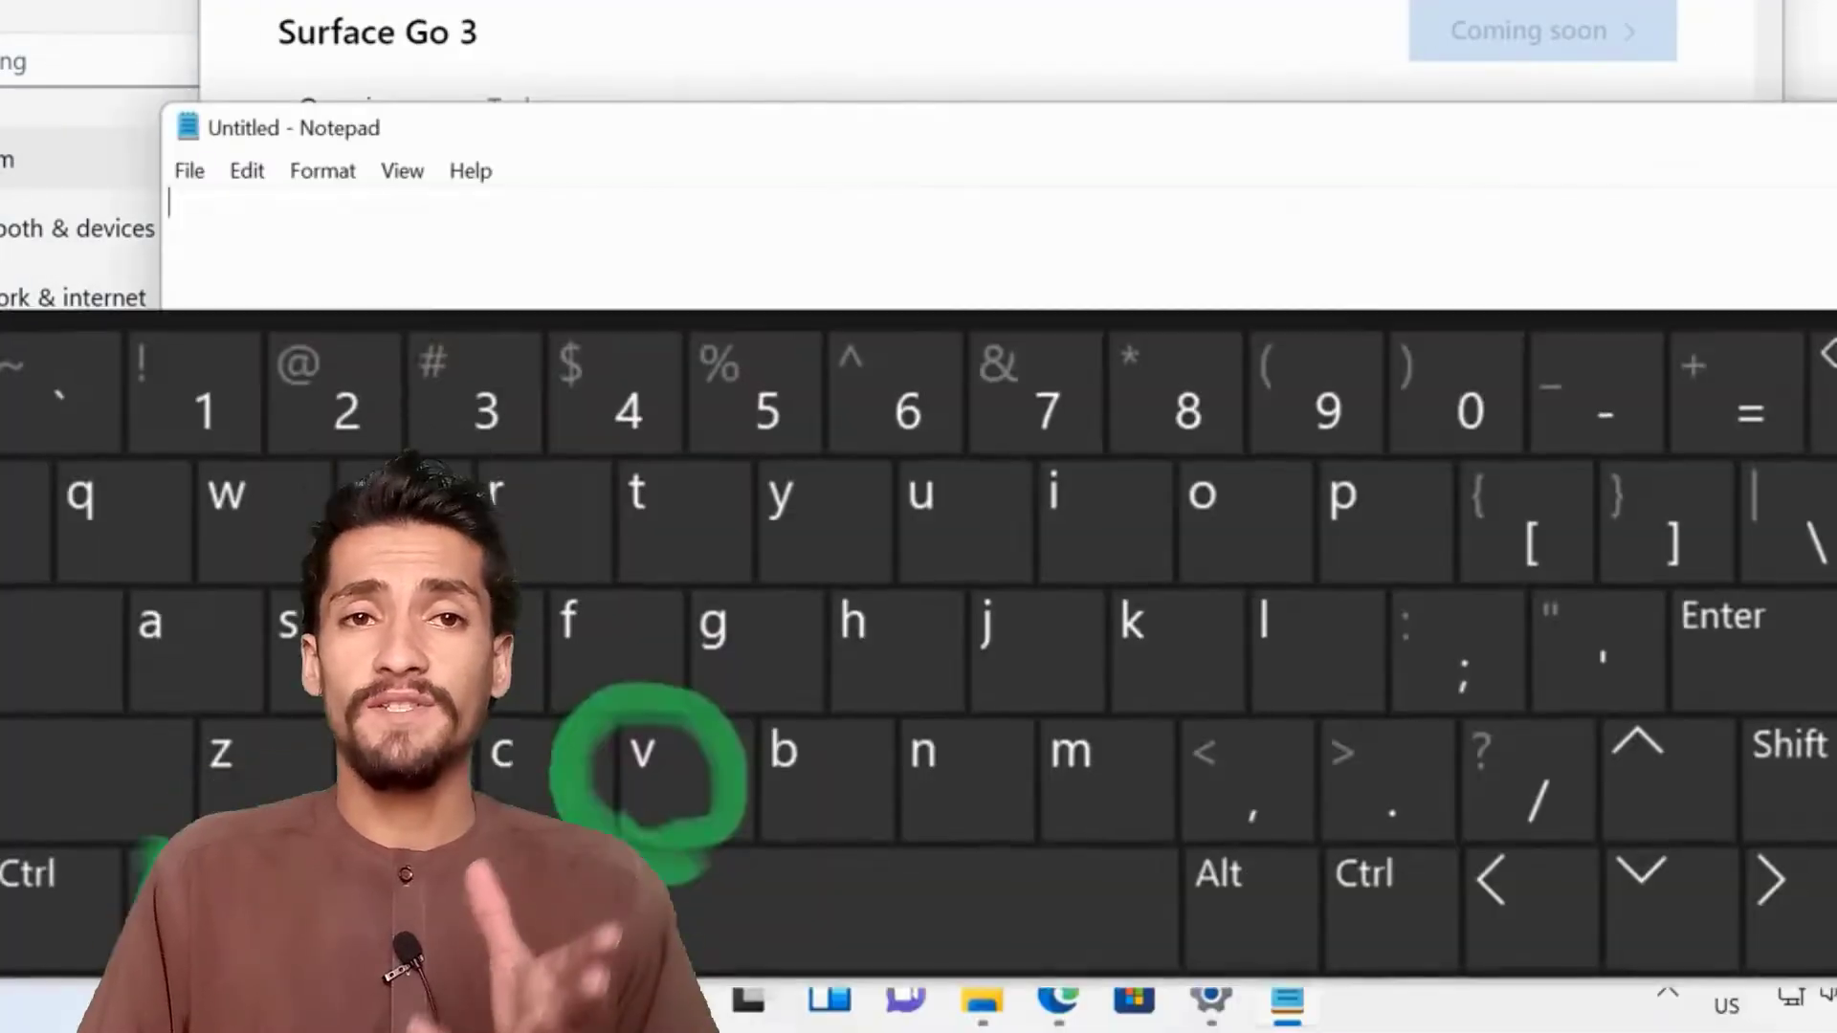
key(super+v)
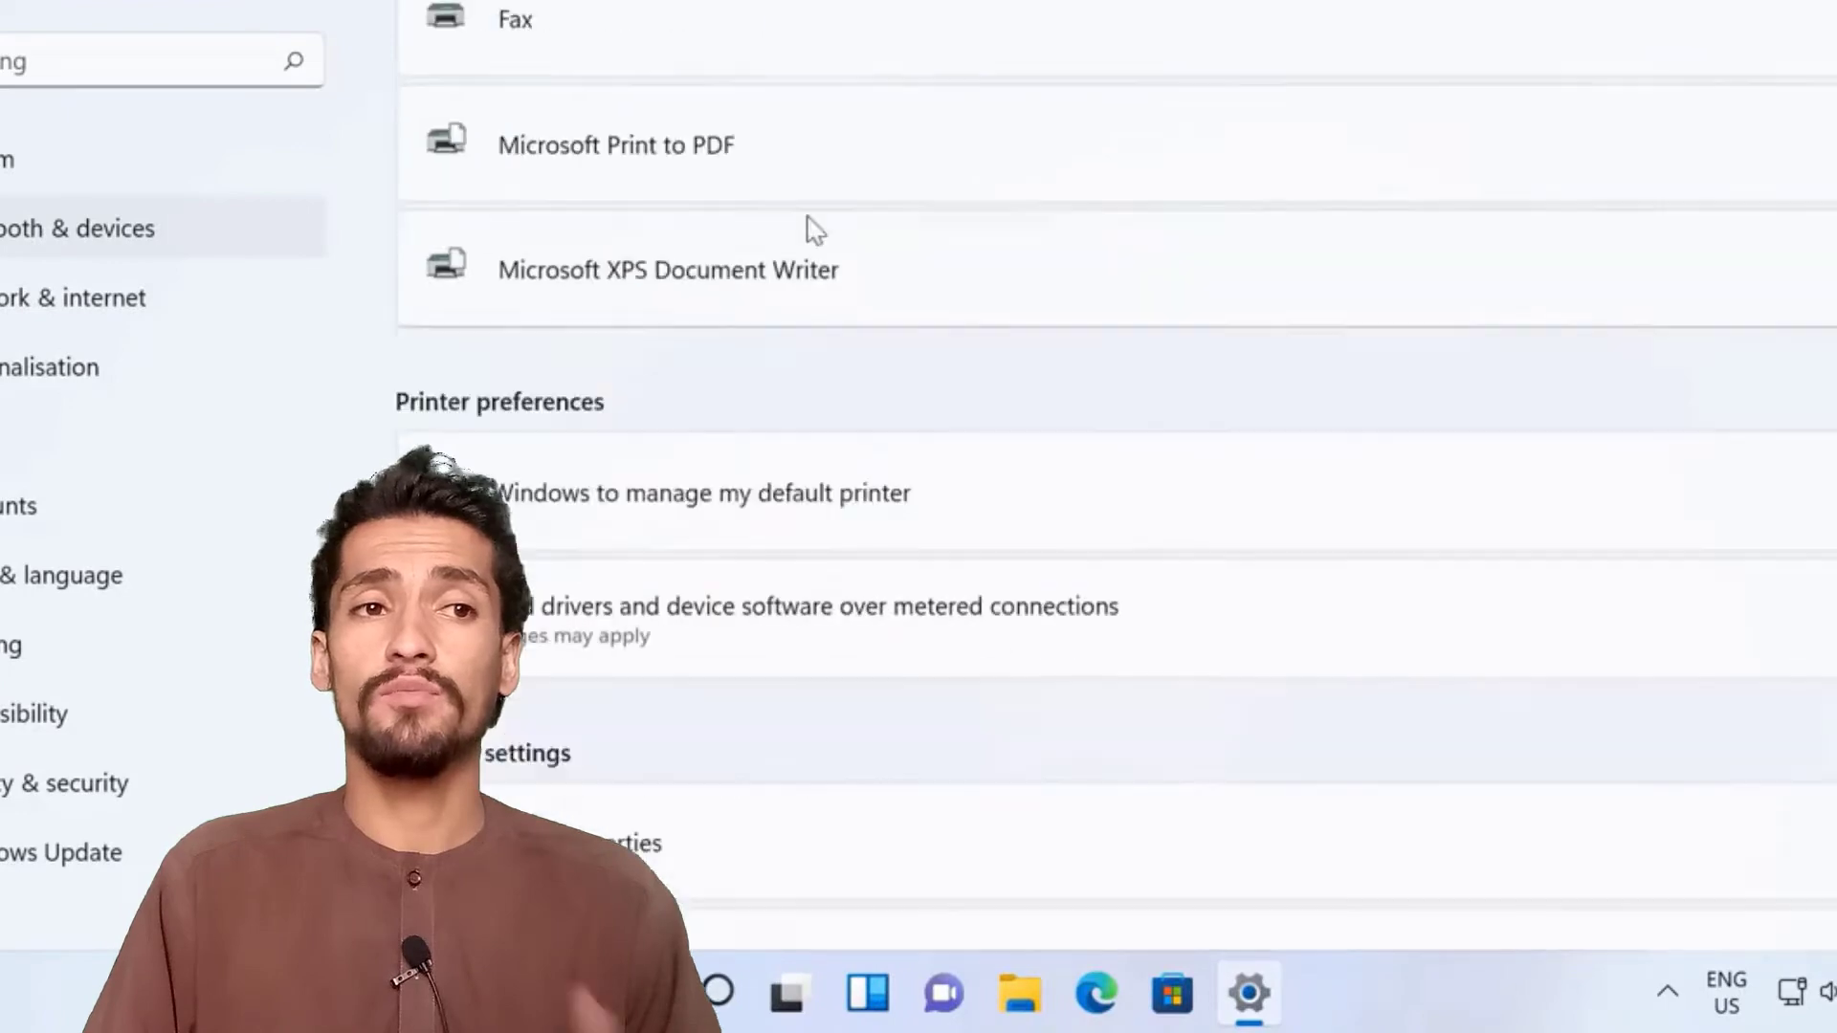
- Examine the Bluetooth & devices settings, from printer preferences to the device, camera, mouse, pen, AutoPlay and USB entries
scroll(663, 361, up, 2)
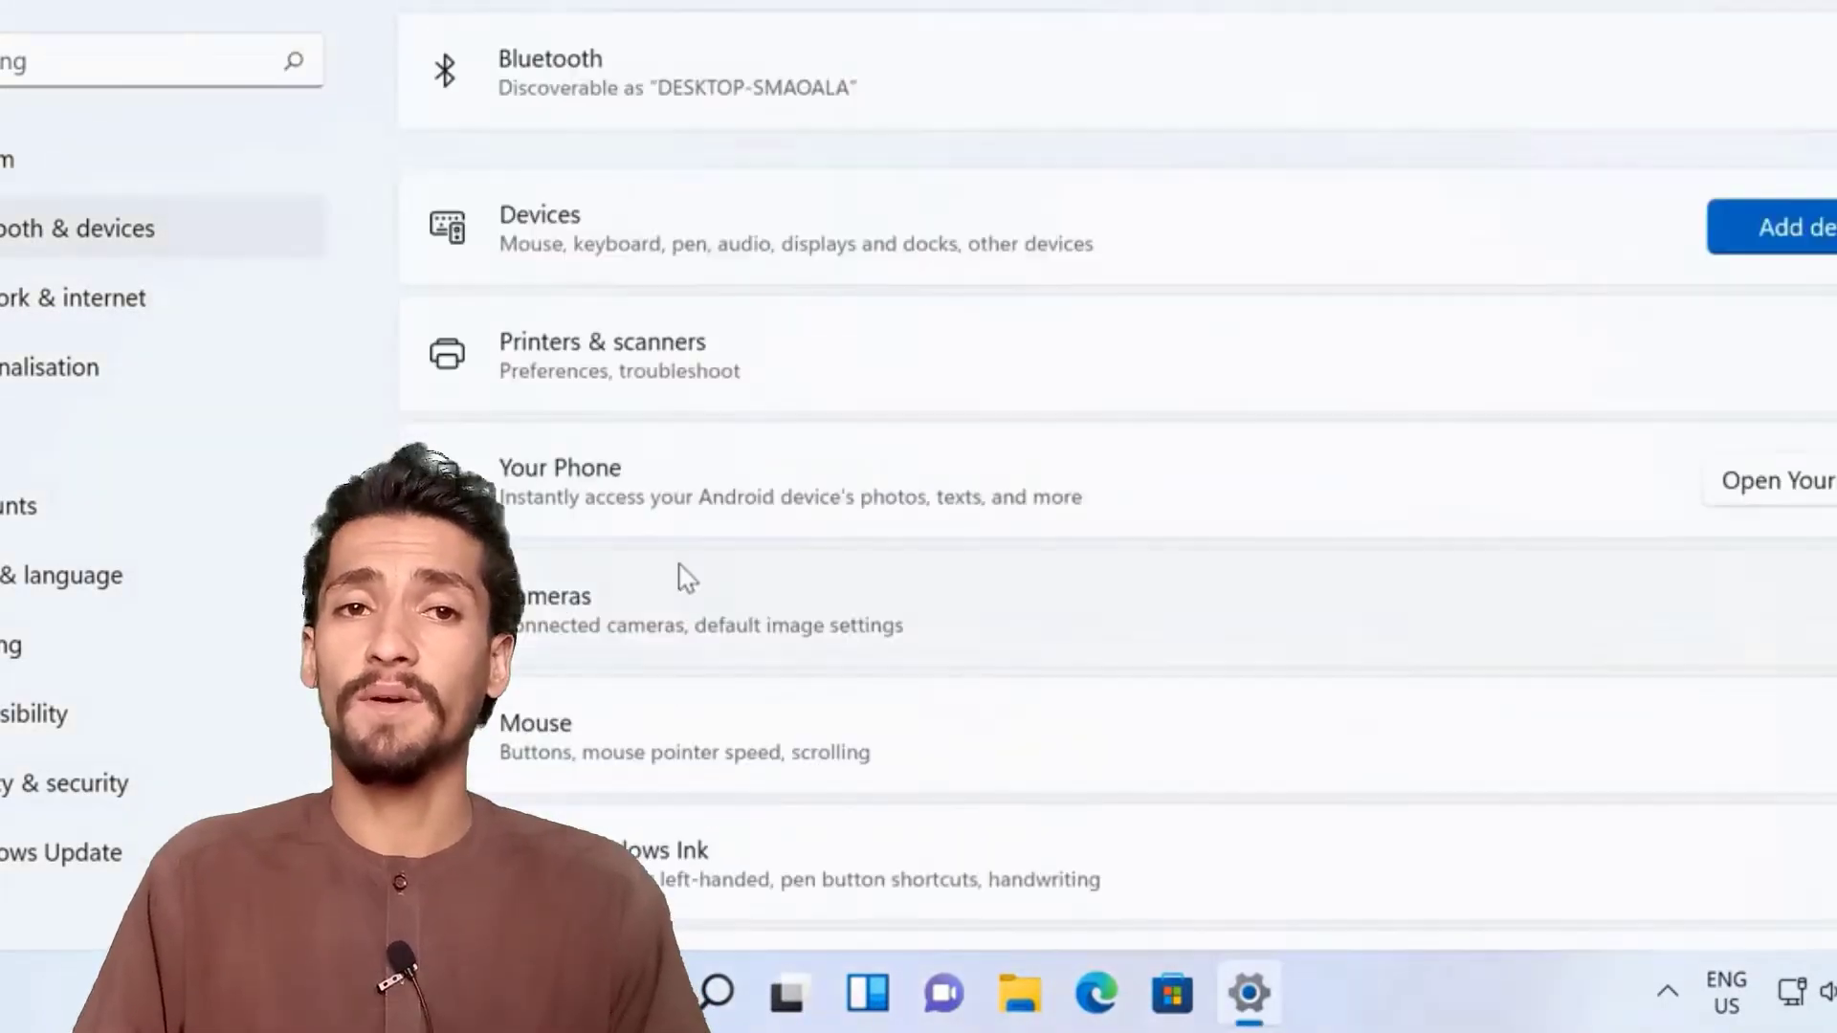
scroll(681, 574, down, 4)
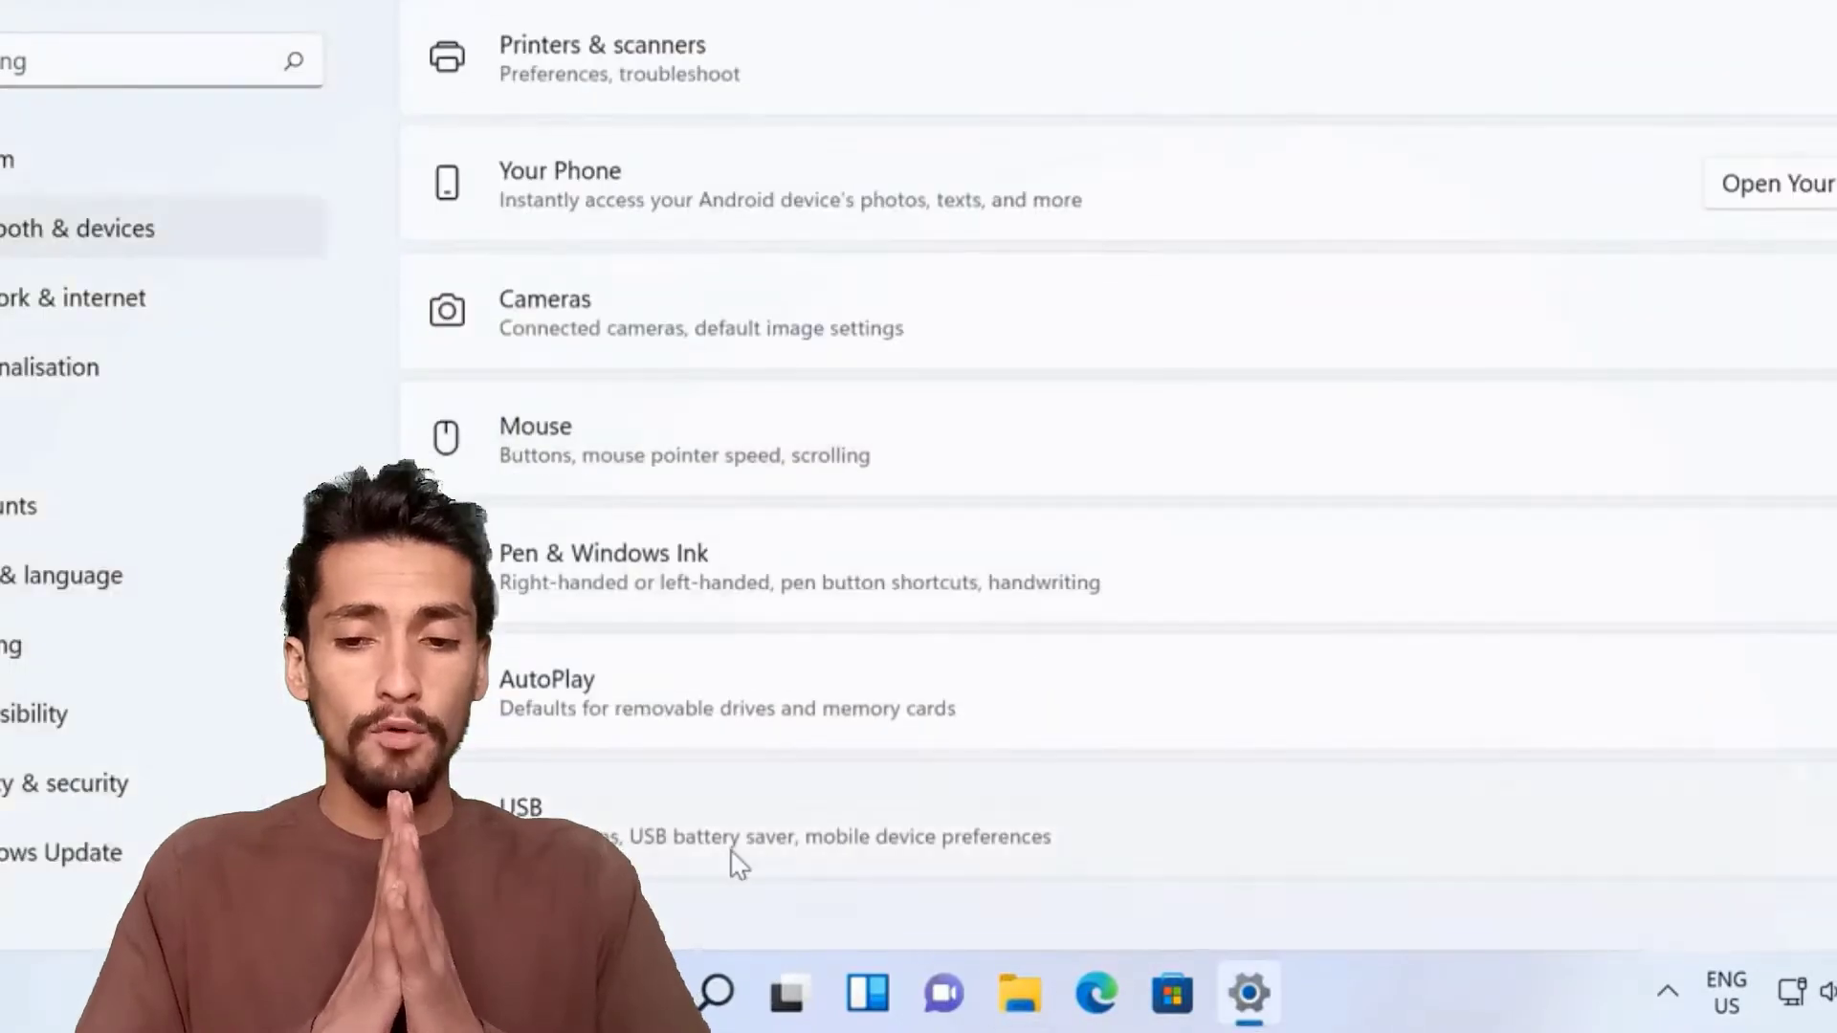
scroll(734, 862, up, 5)
- Open Data usage from the advanced network settings under Network & internet
click(102, 297)
click(1817, 246)
scroll(842, 346, down, 10)
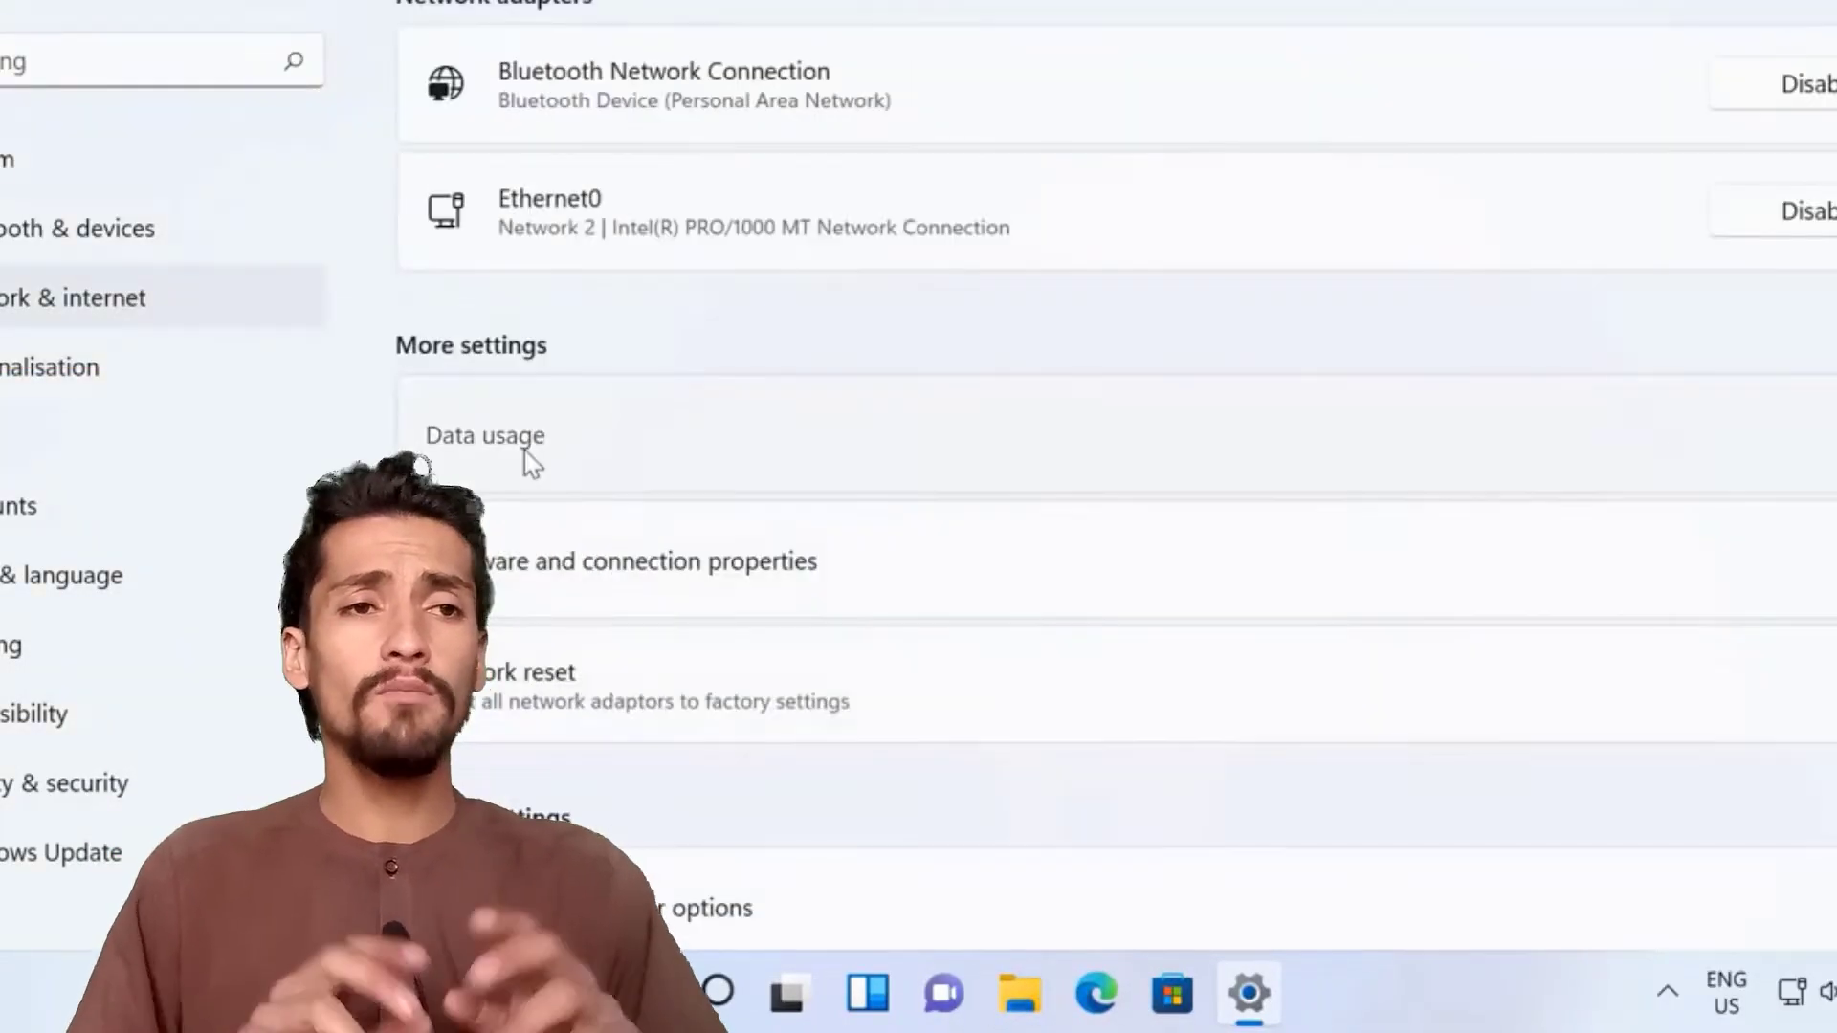
click(524, 451)
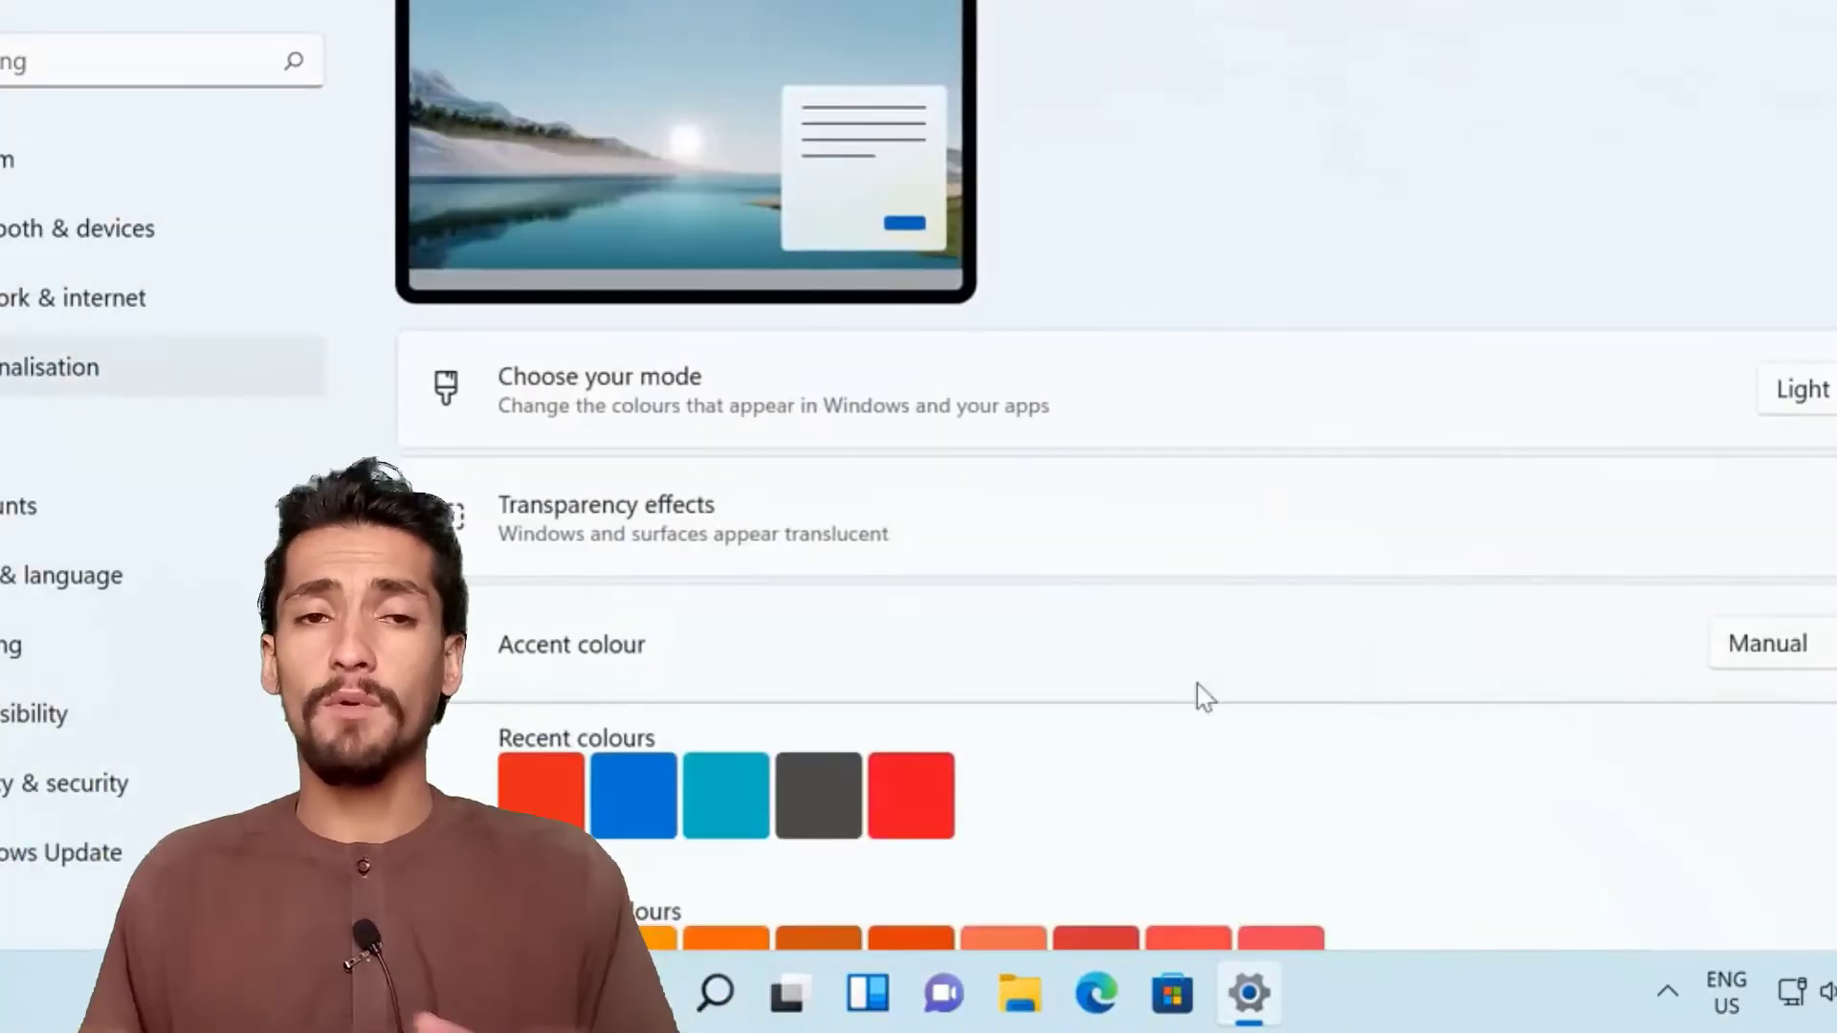
- Examine the Personalisation pages for colours, lock screen, touch keyboard themes and the folders shown on Start
scroll(1199, 691, down, 3)
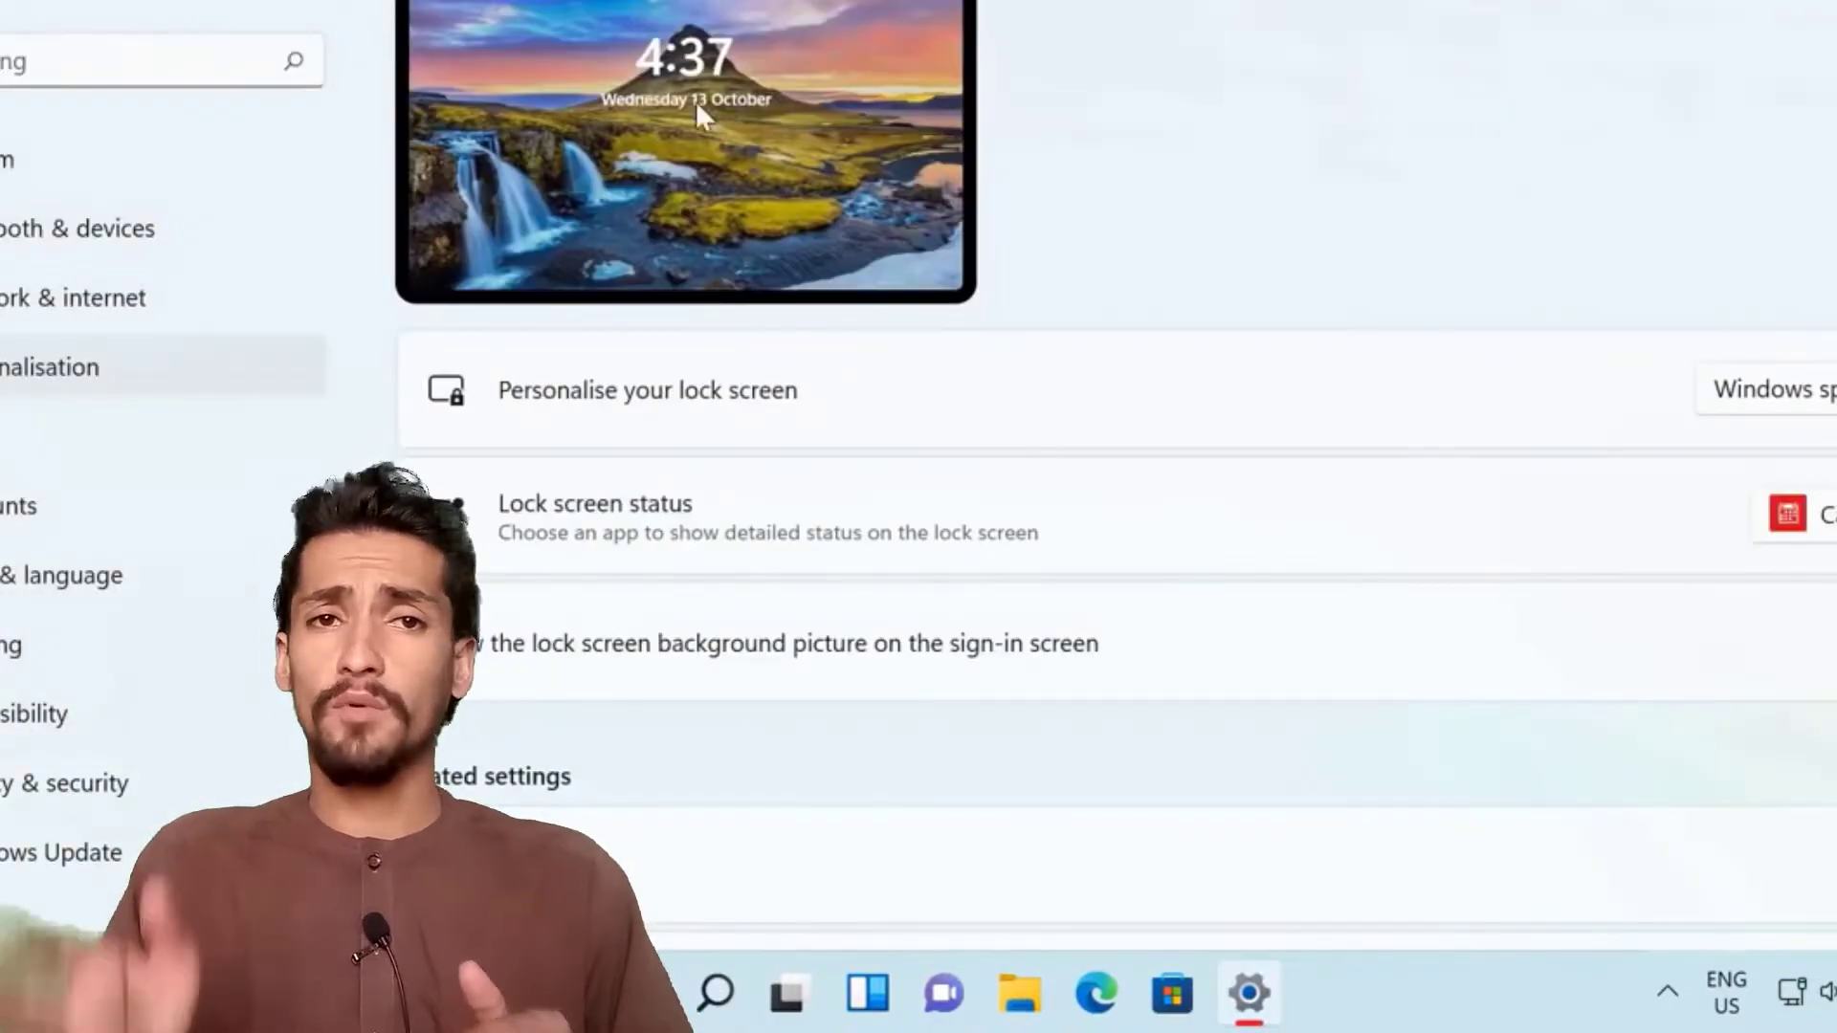
scroll(1389, 471, down, 2)
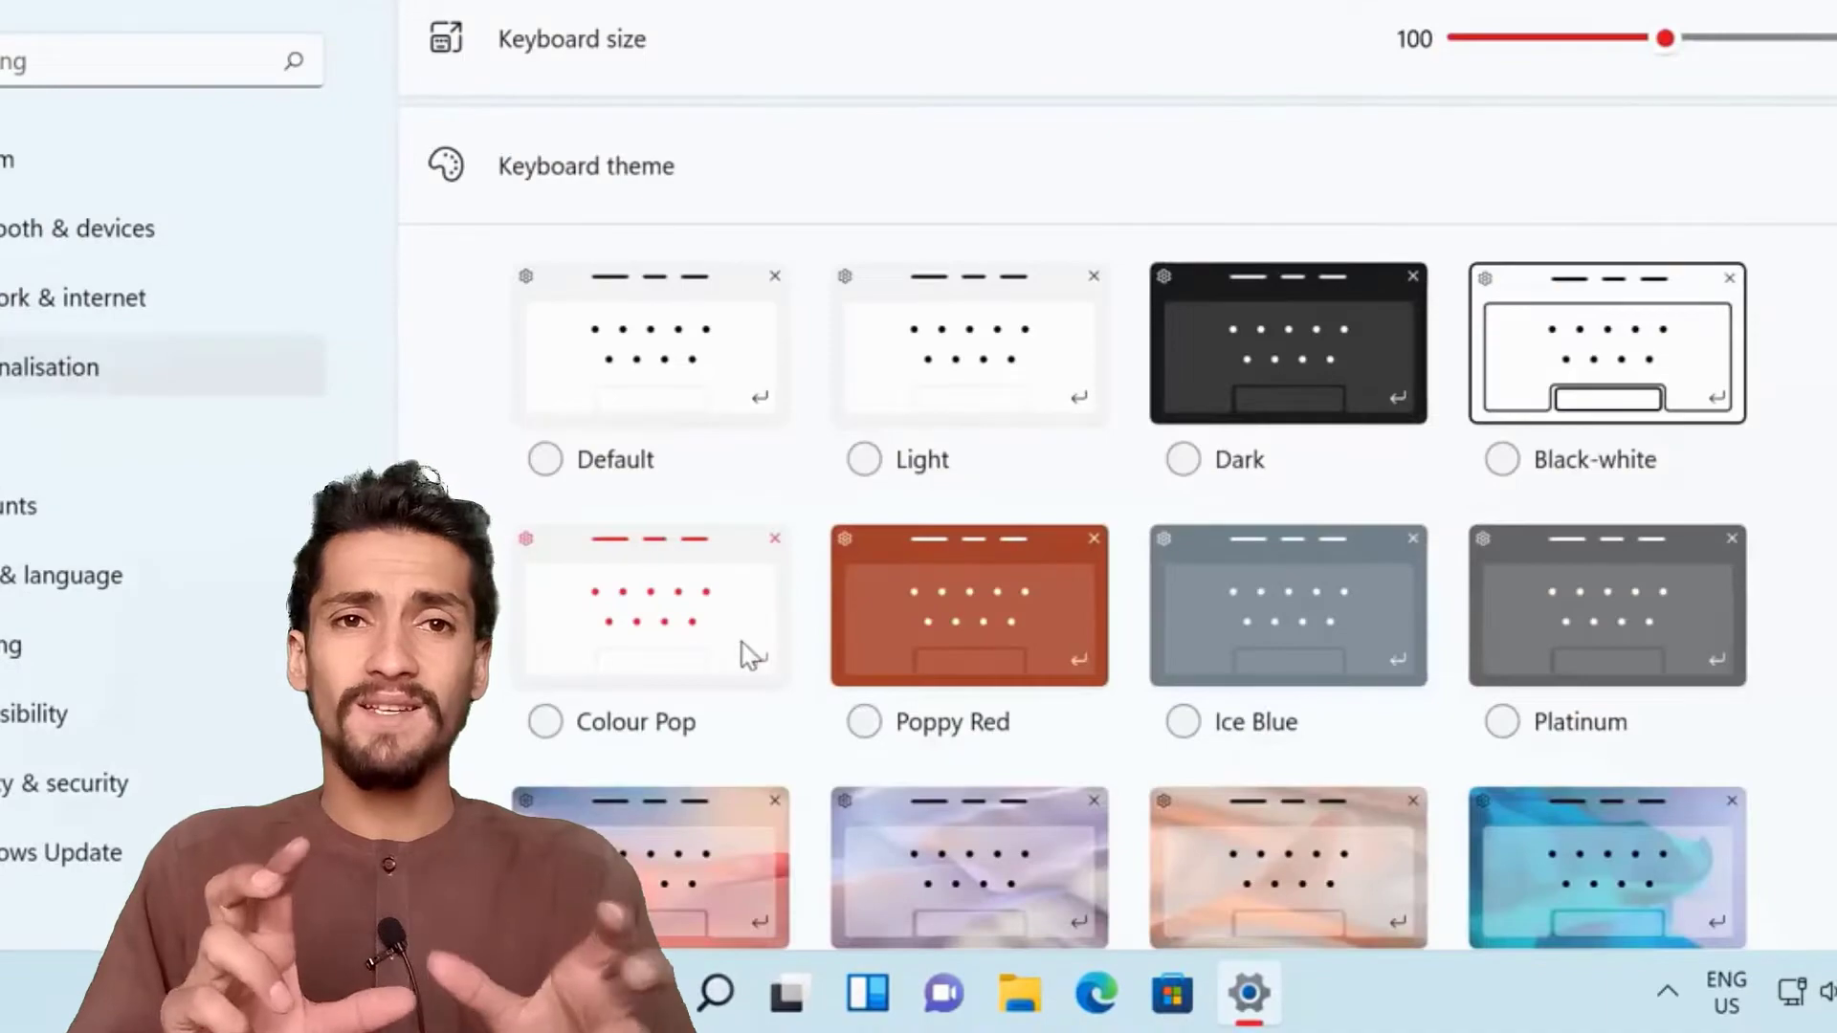
scroll(750, 656, down, 3)
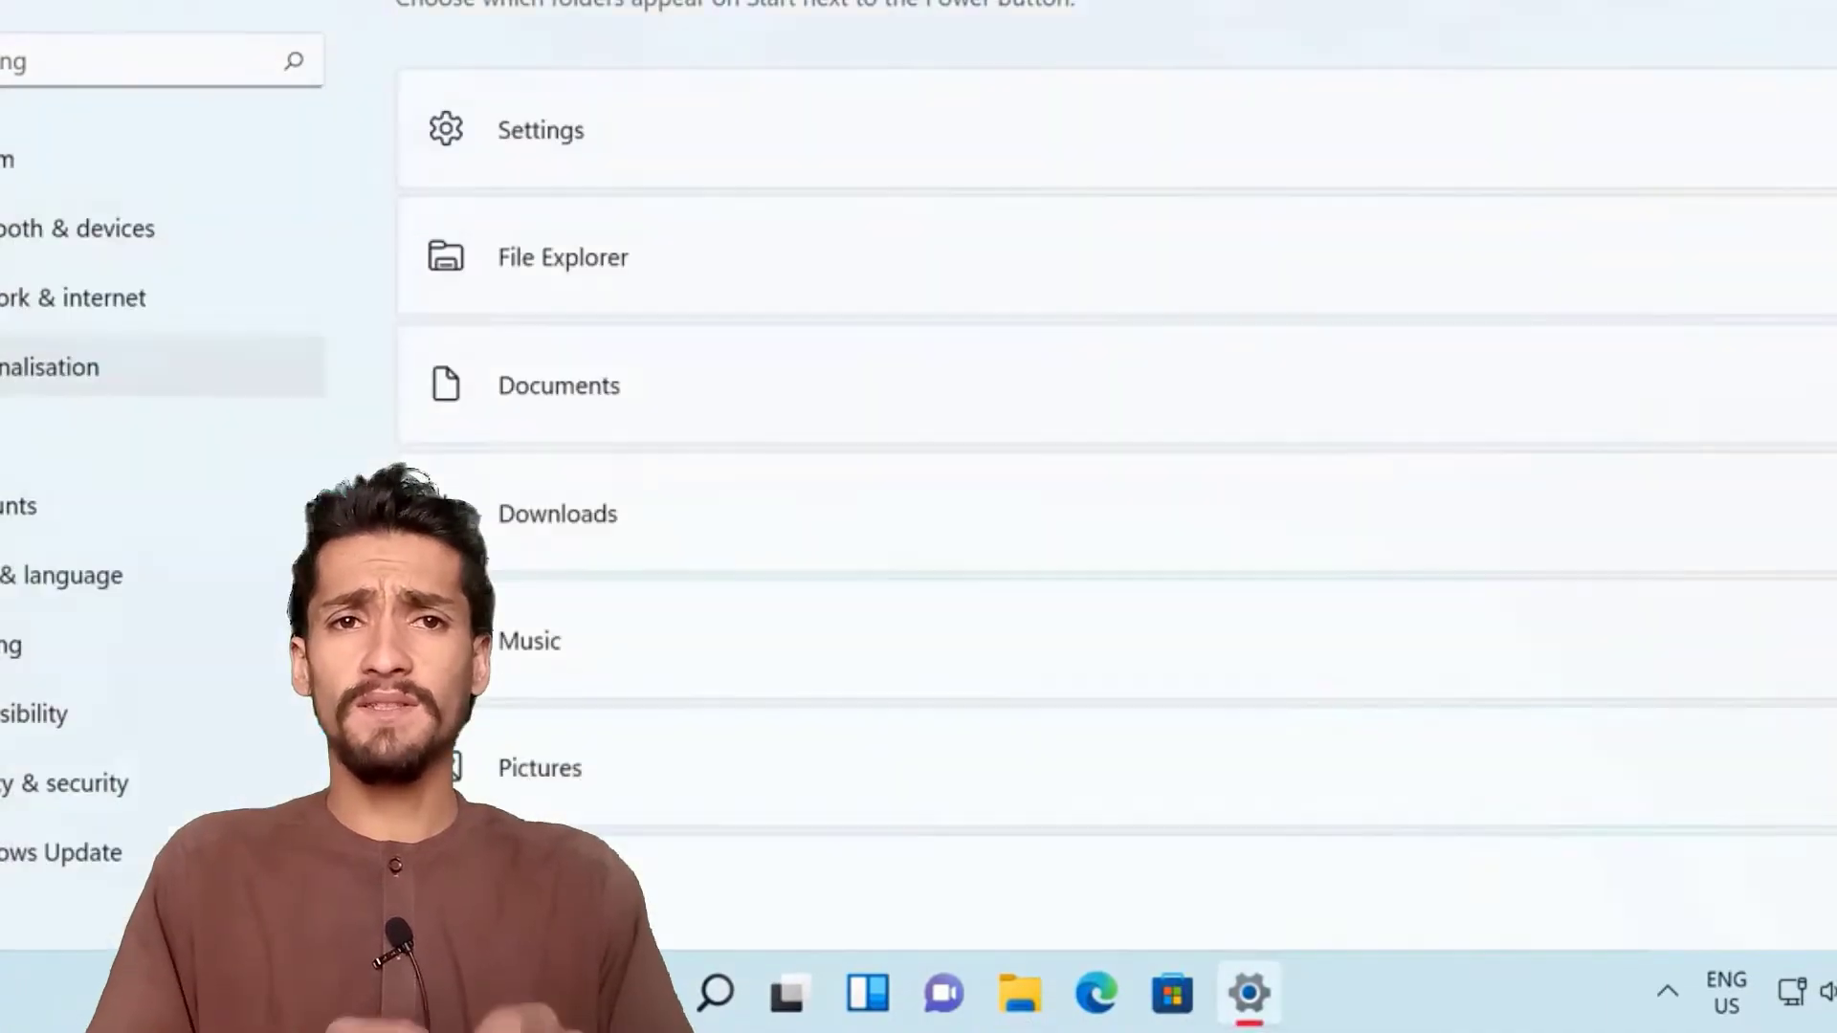
click(689, 797)
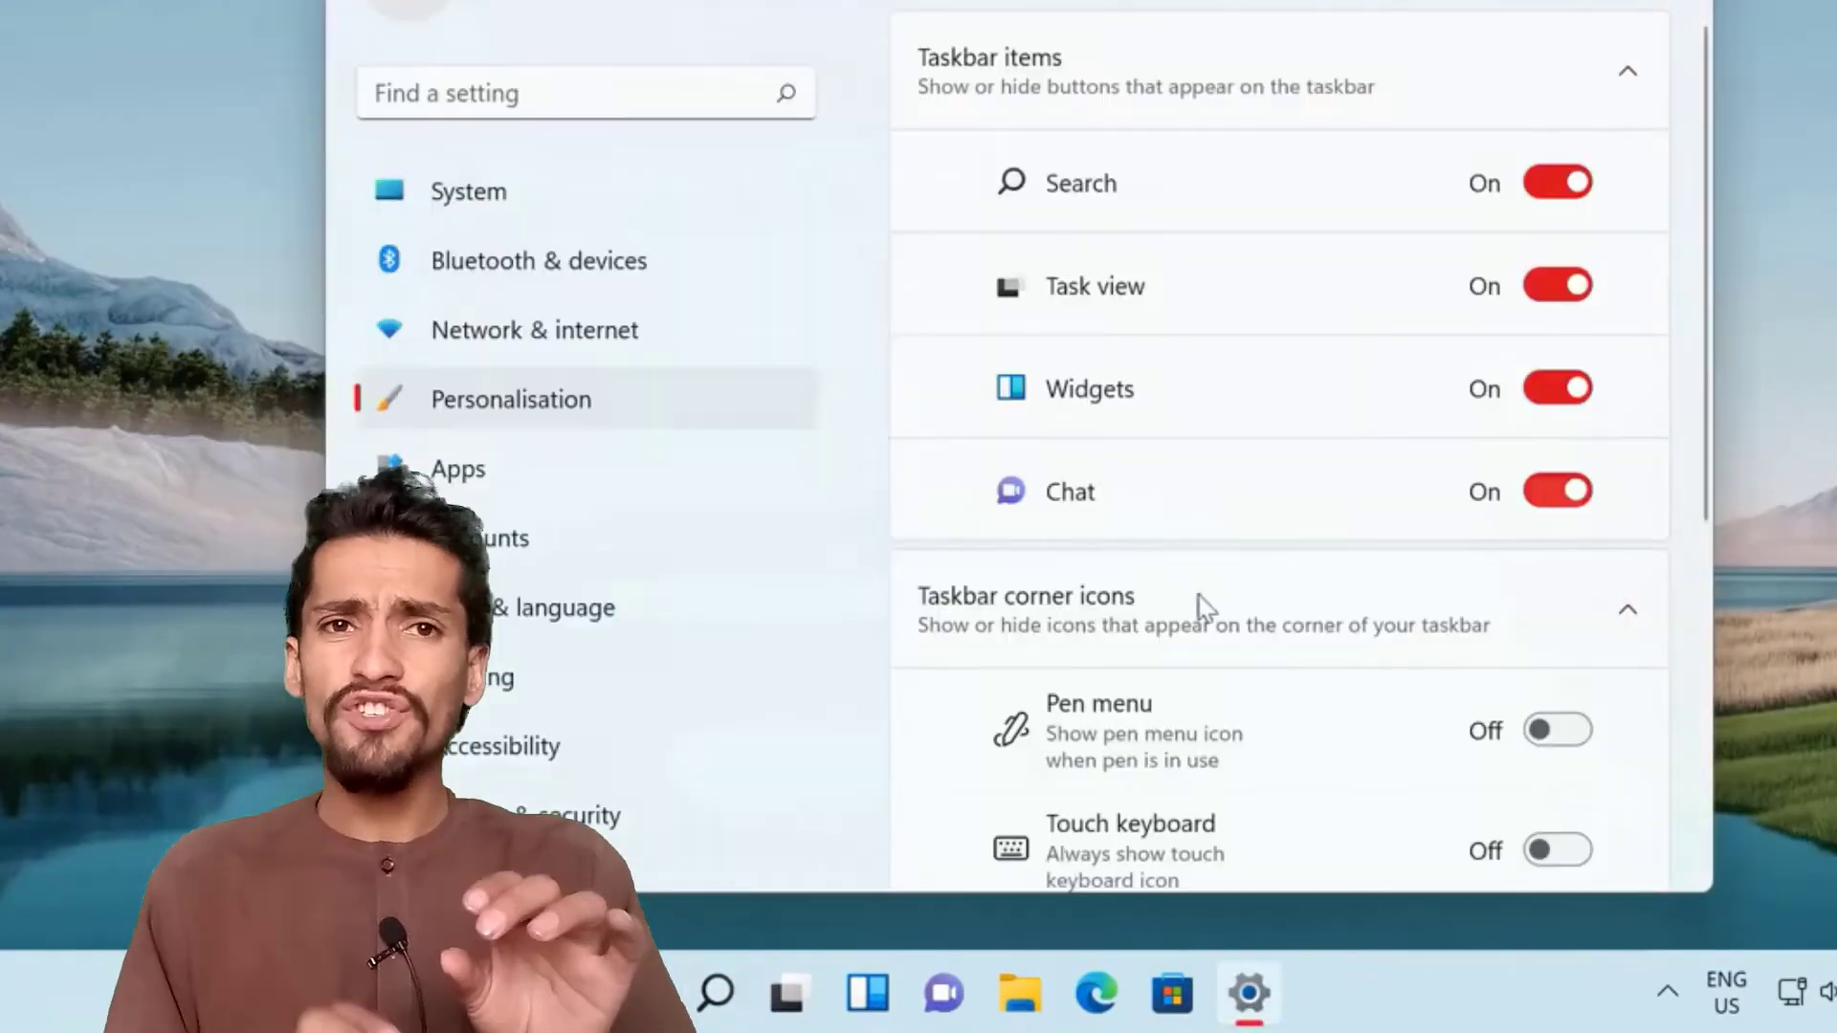
- Turn off the Search, Task view and Chat taskbar items, and try out the touch keyboard corner icon
click(1558, 285)
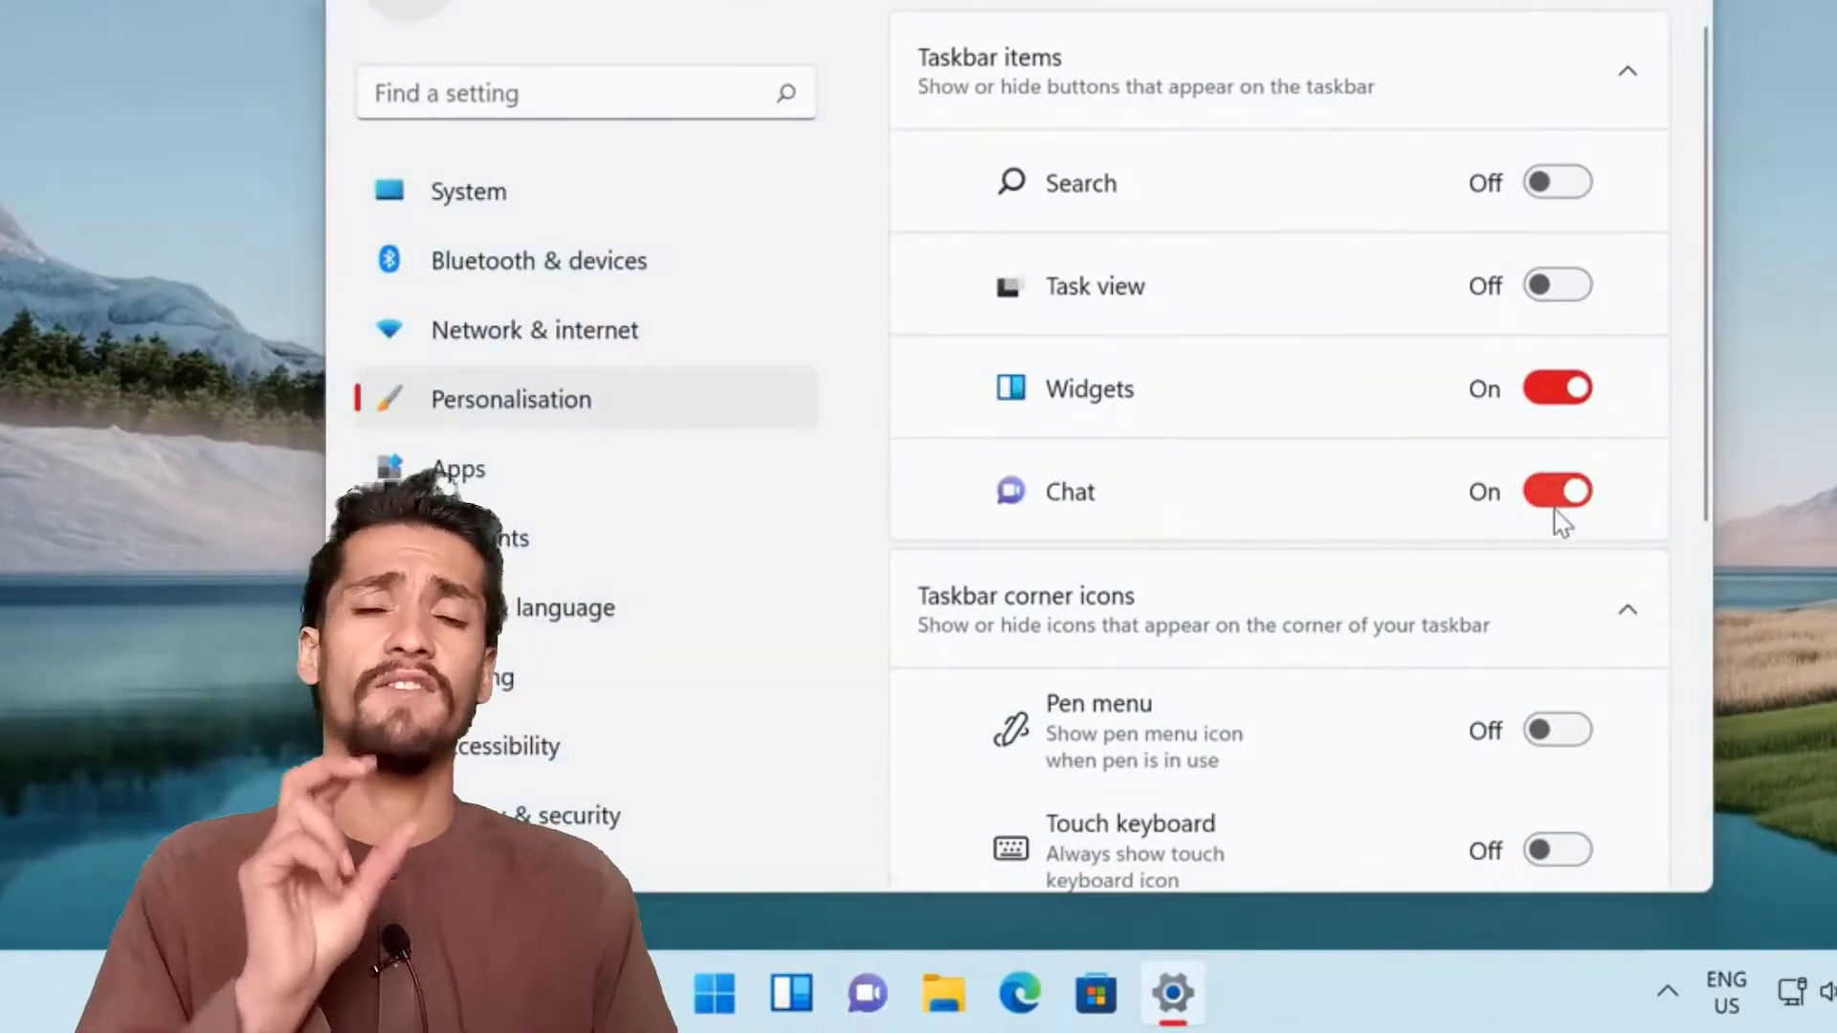
click(1558, 491)
scroll(1560, 516, down, 3)
click(1558, 578)
click(1666, 992)
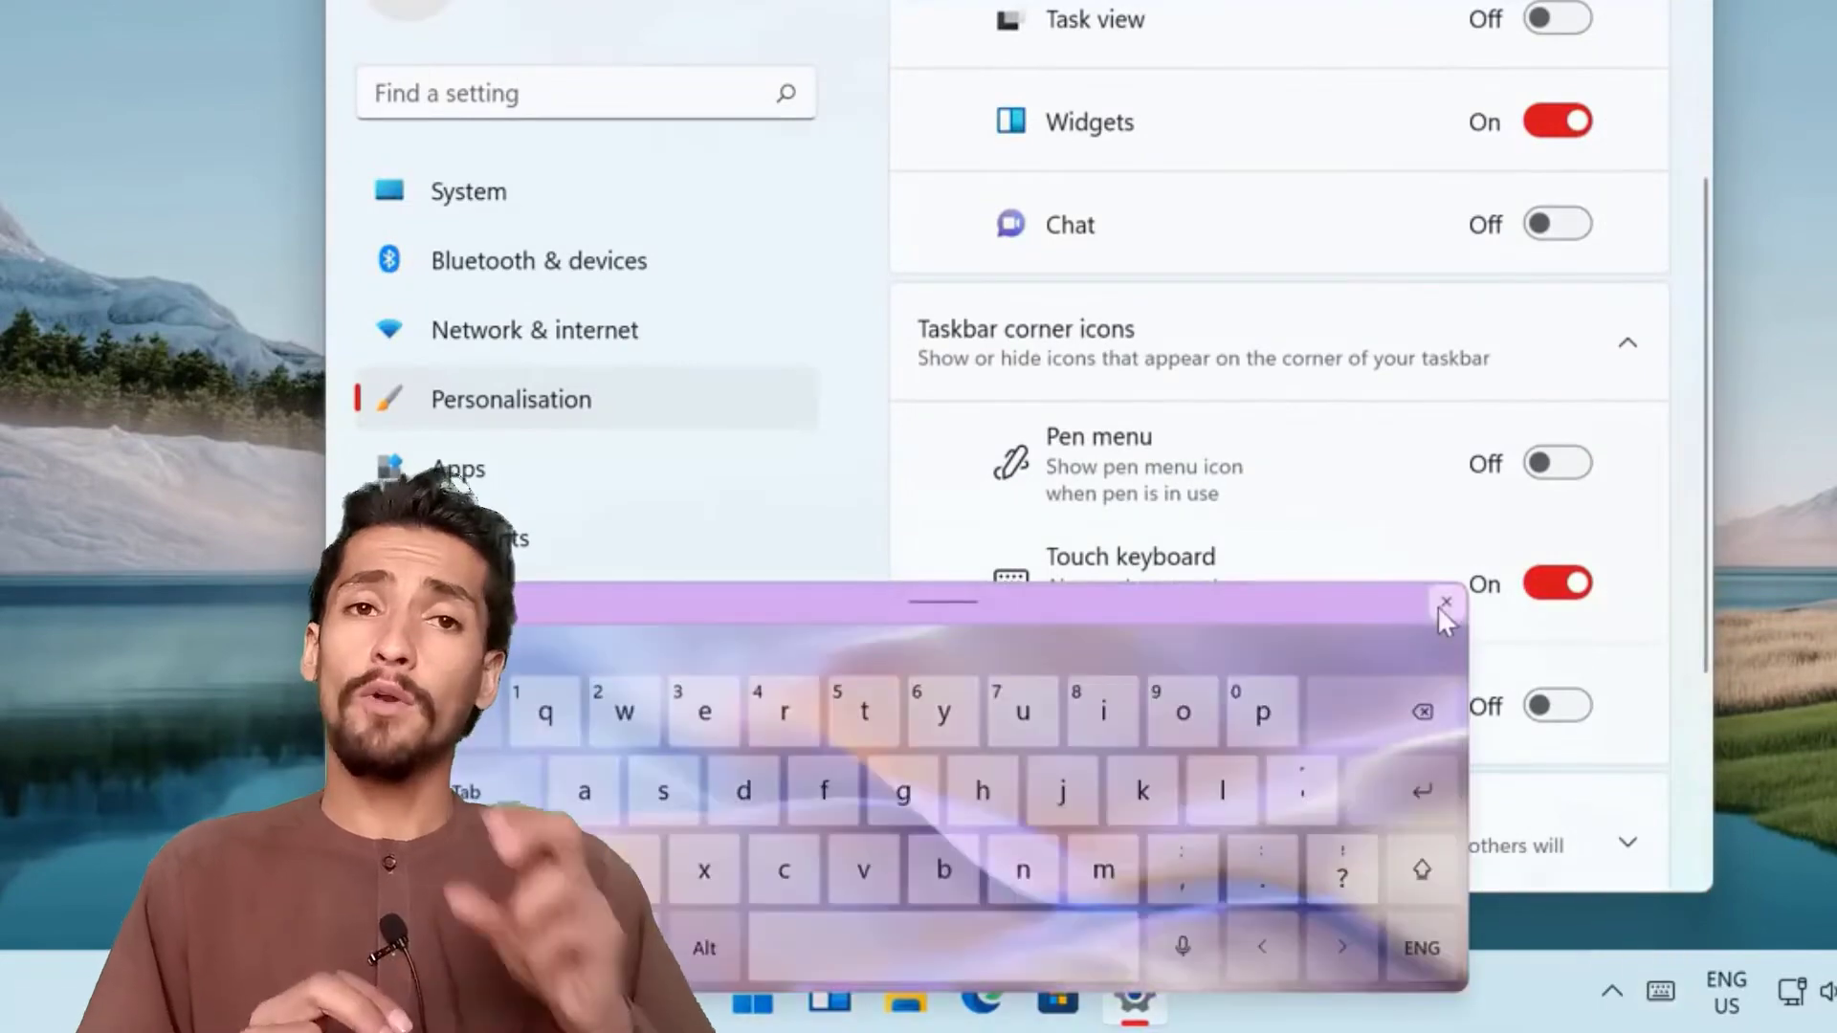
click(1667, 993)
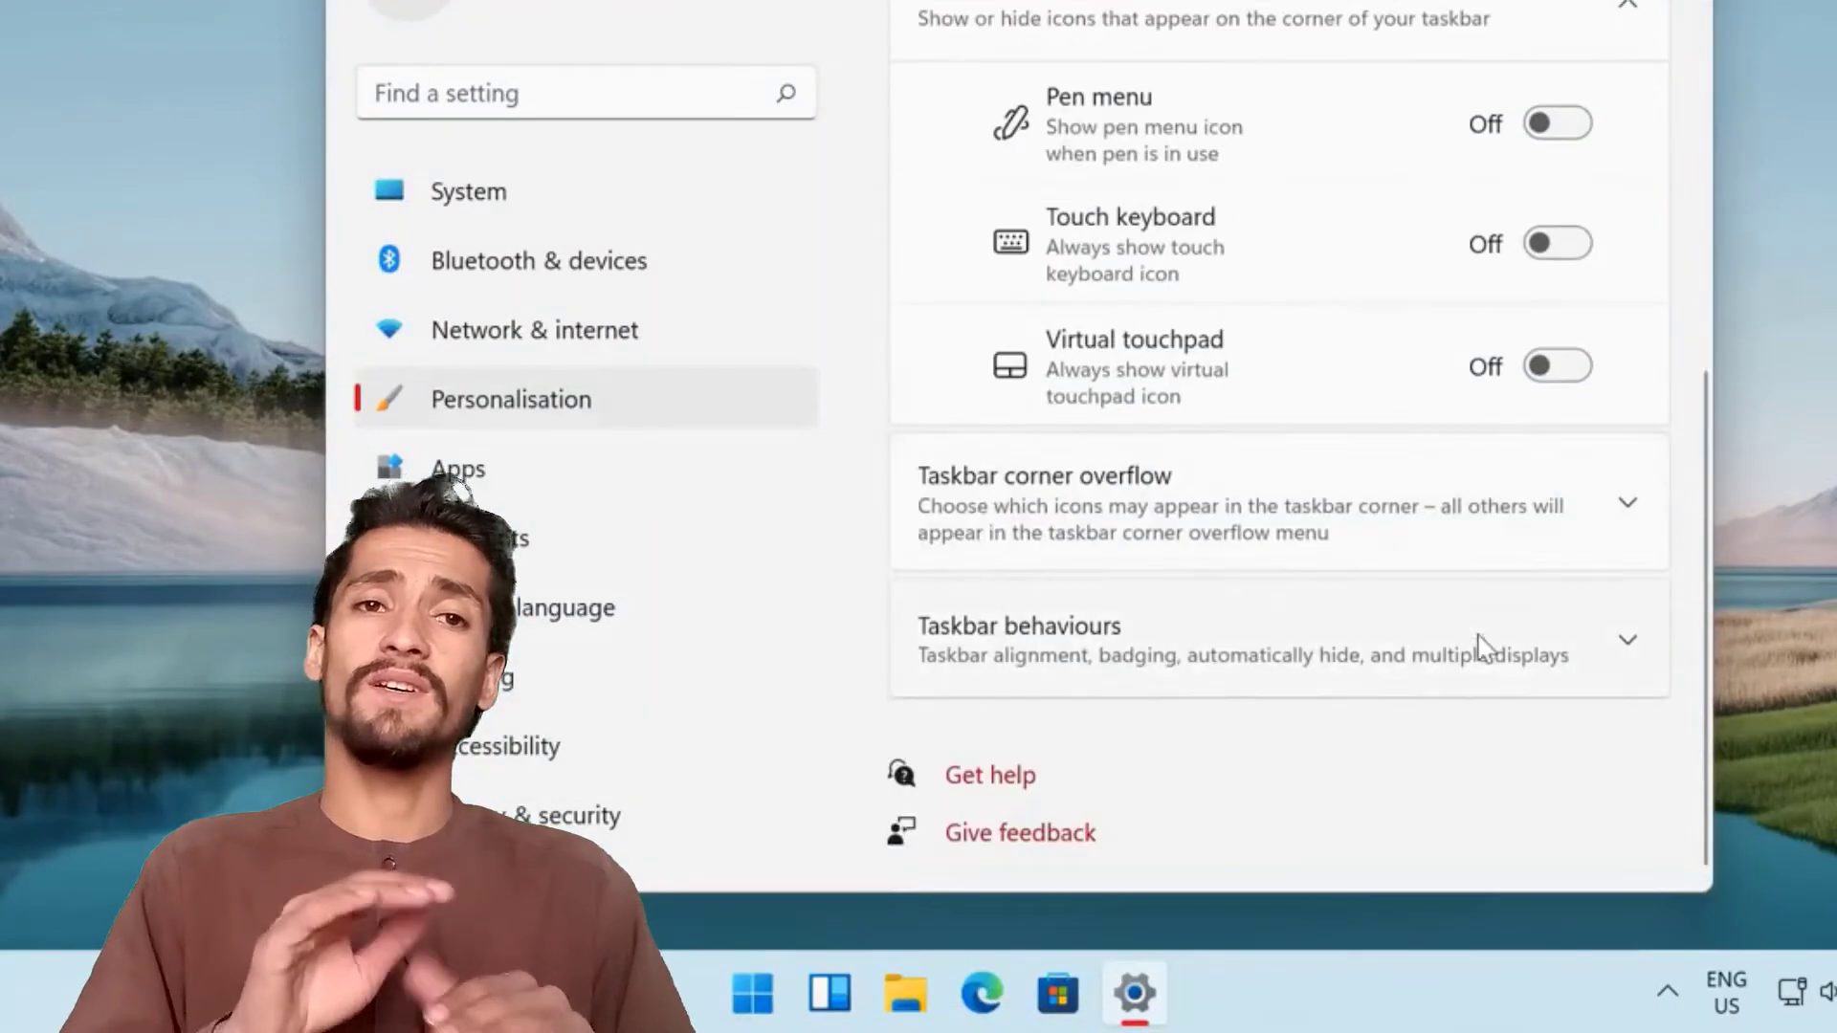
- Expand Taskbar corner overflow, view the icons in the overflow menu, and try the Microsoft OneDrive icon switch
click(1474, 536)
scroll(1293, 513, down, 3)
click(1668, 993)
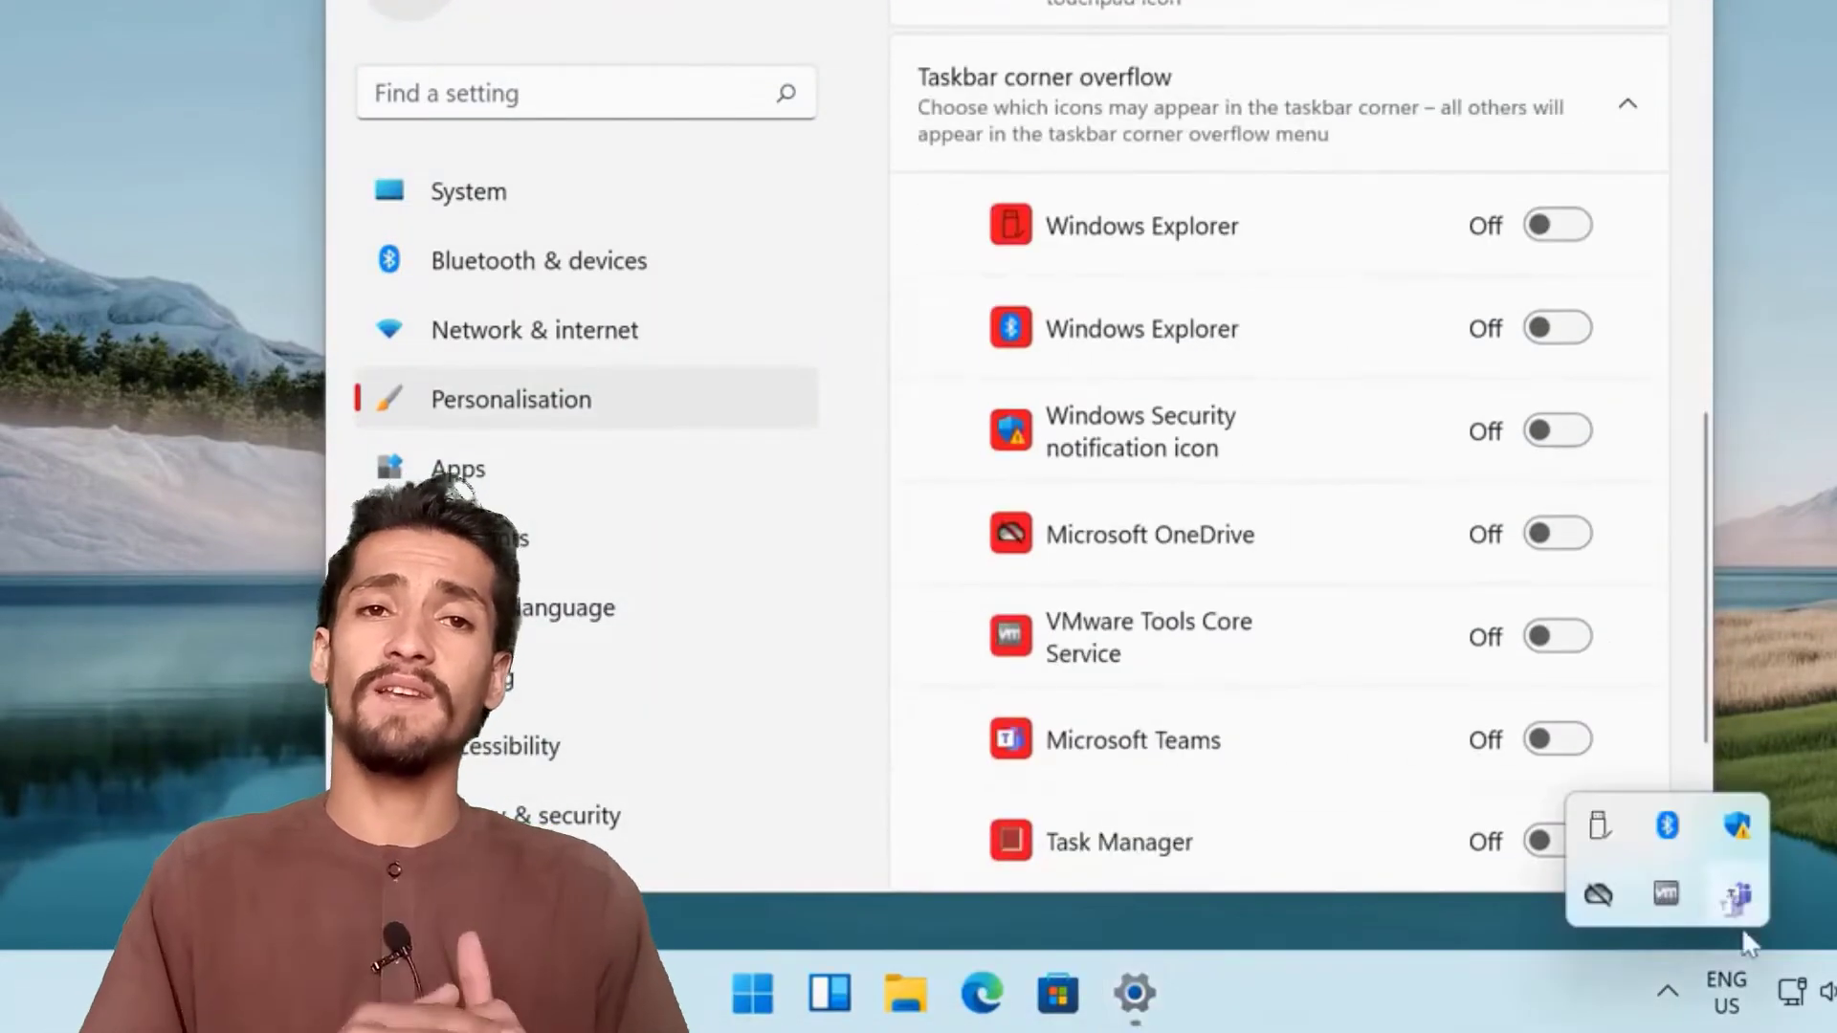
click(1558, 534)
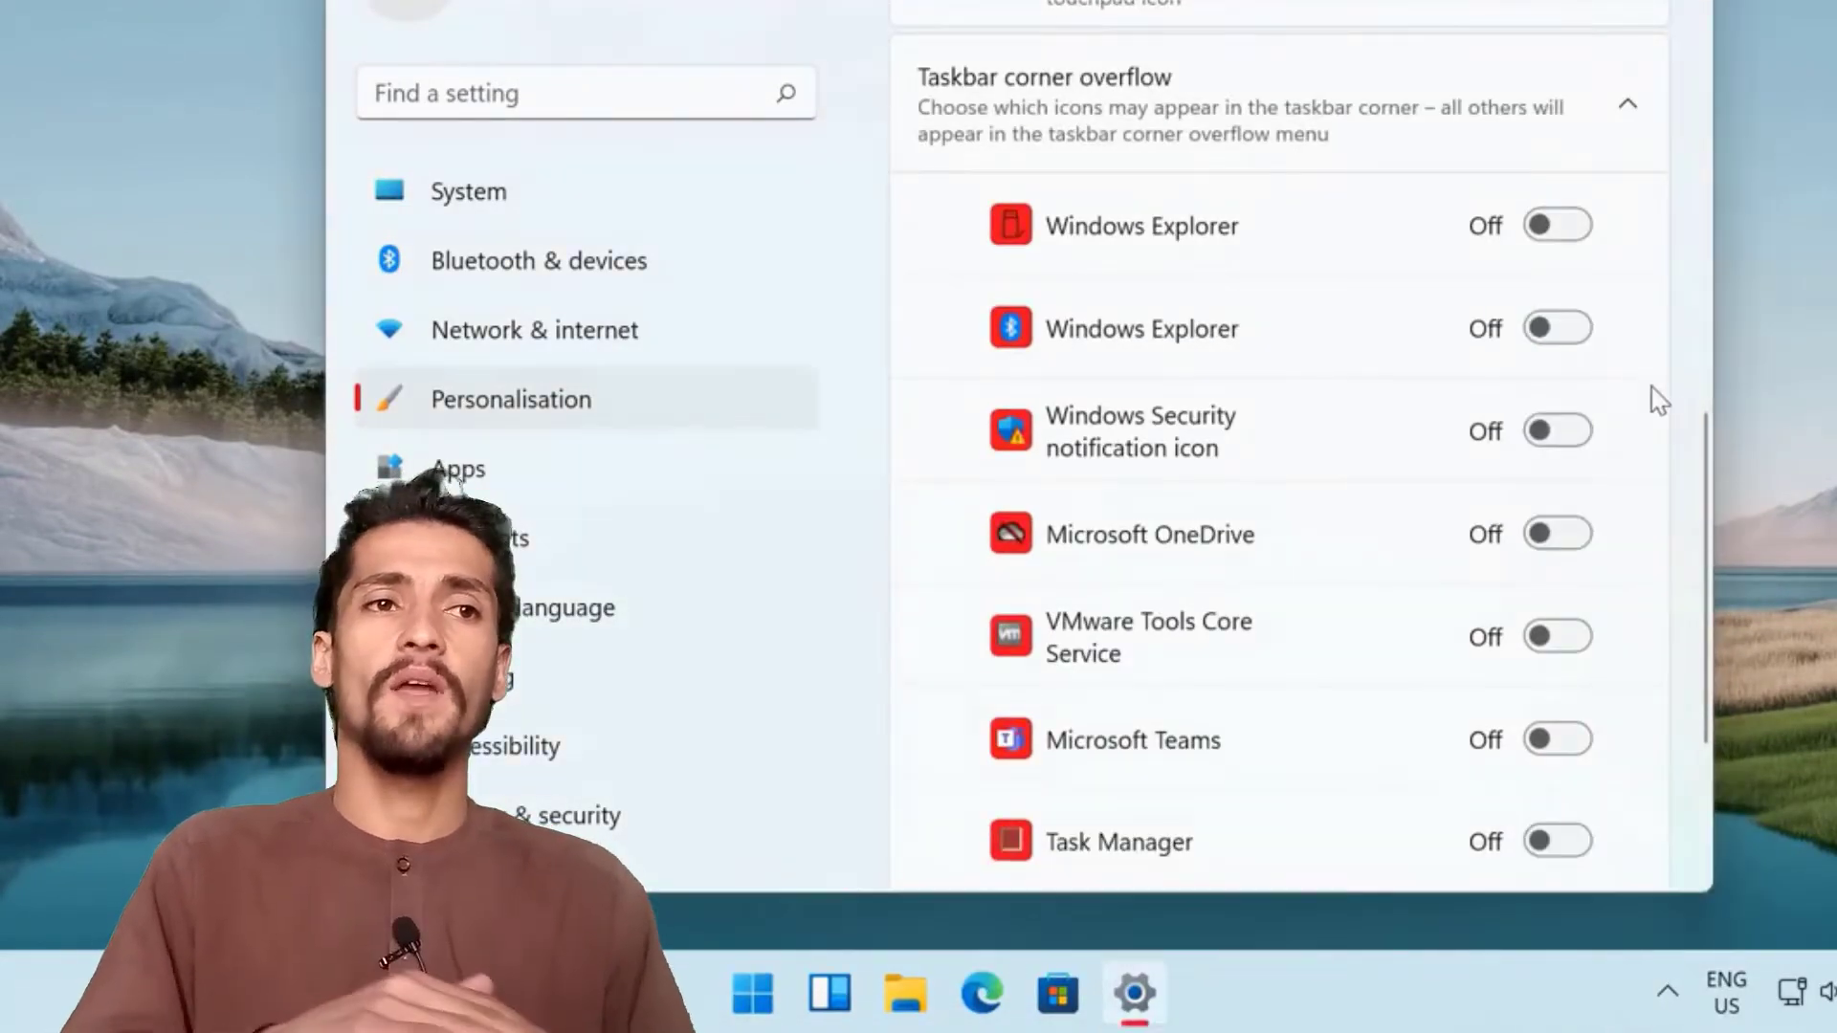
- Try automatically hiding the taskbar in the Taskbar behaviours settings
scroll(1187, 507, down, 5)
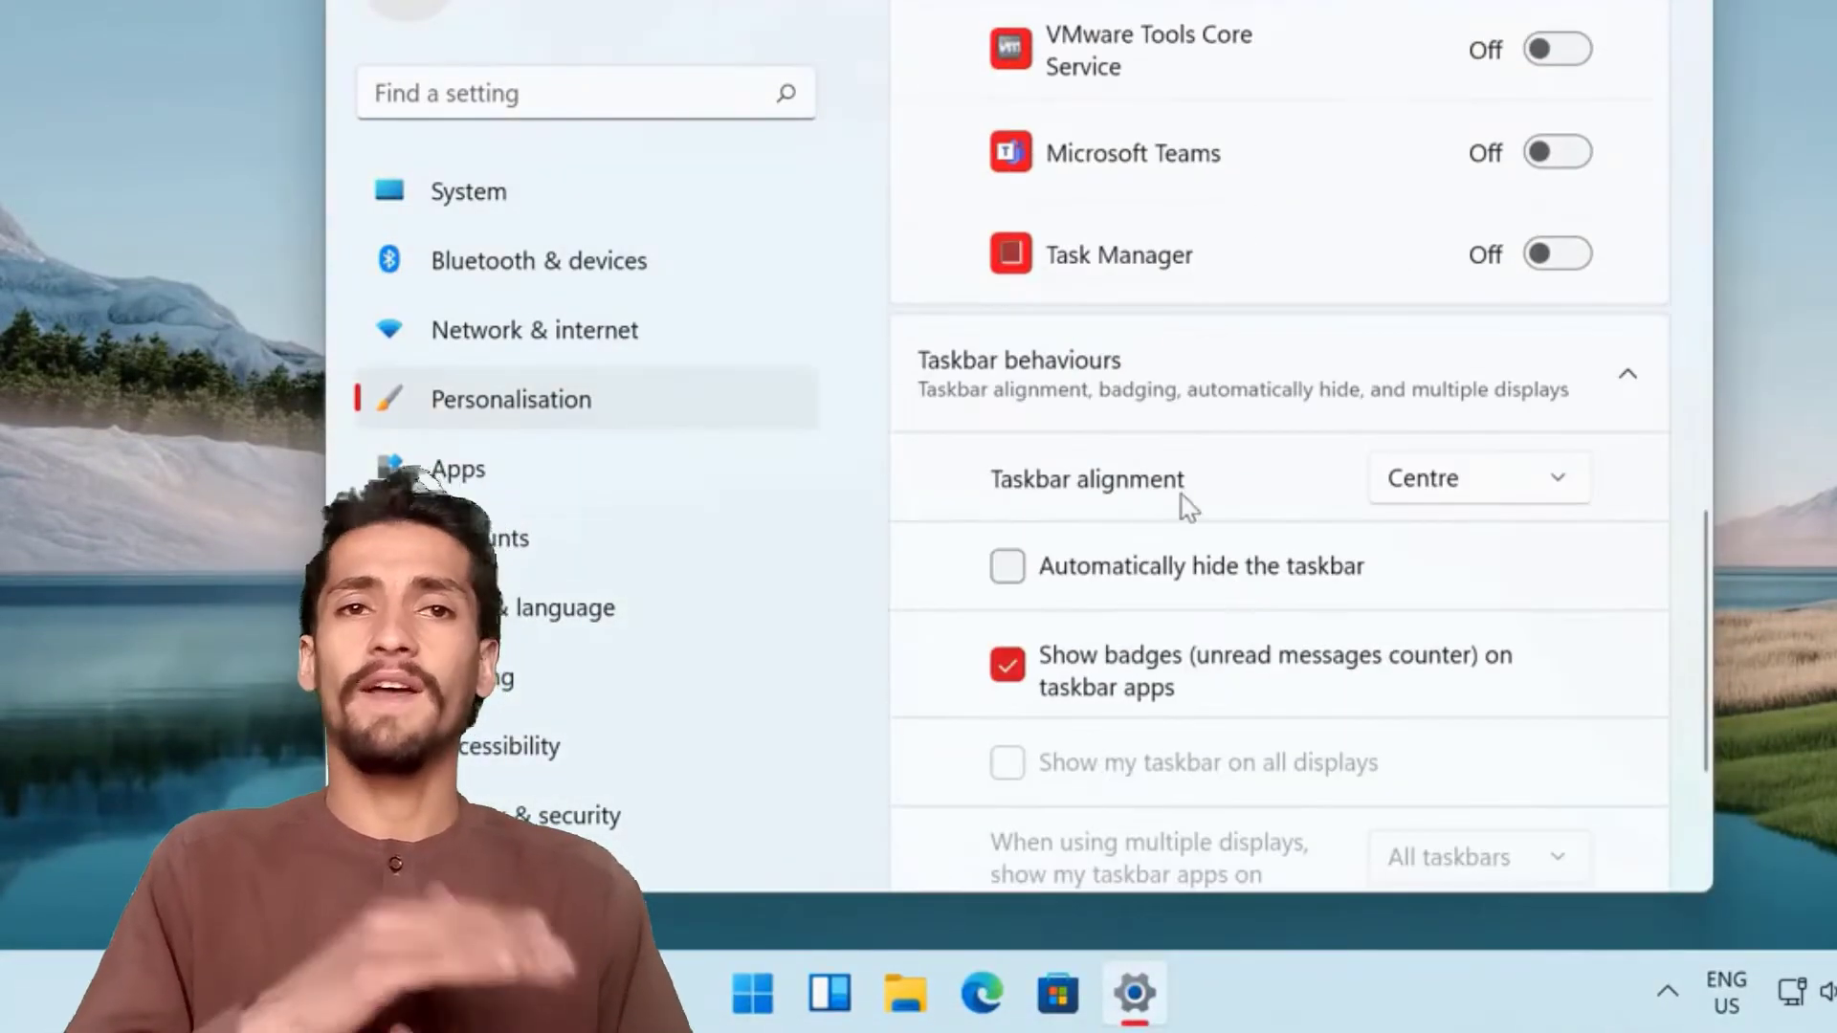
double_click(1215, 579)
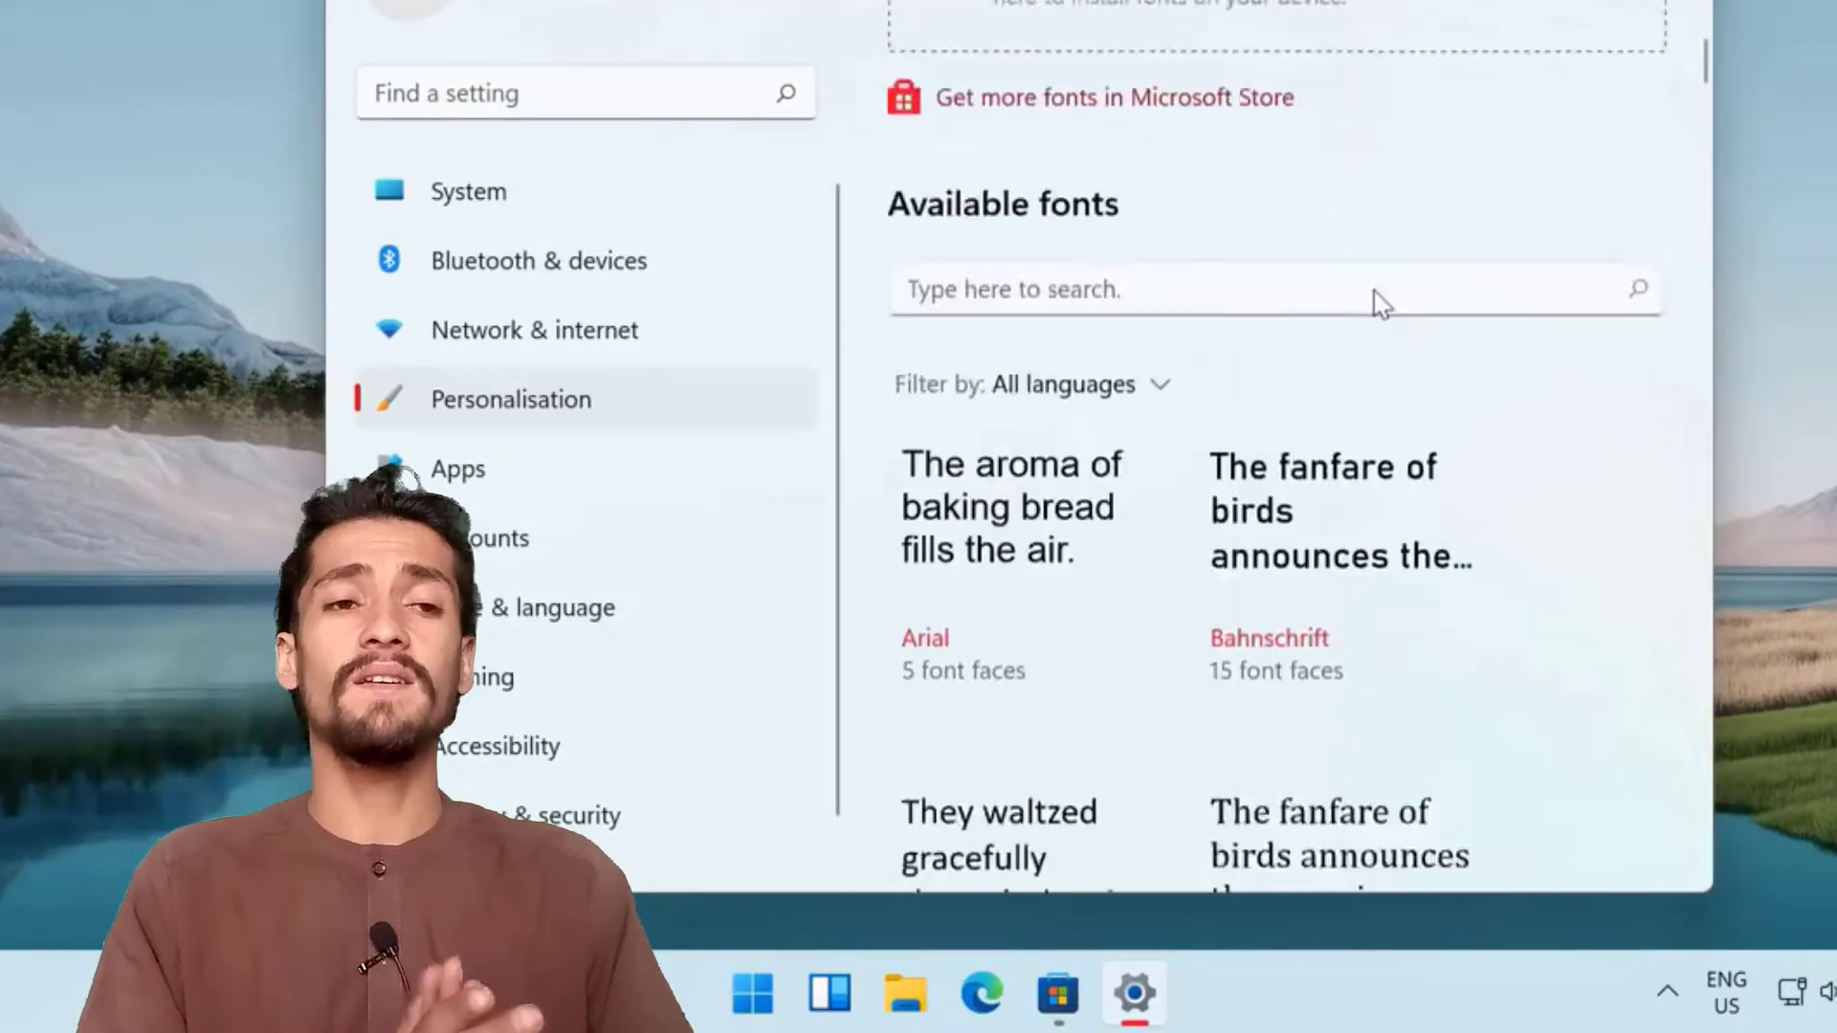
- Browse the available fonts and open the Device usage settings under Personalisation
scroll(1369, 326, down, 5)
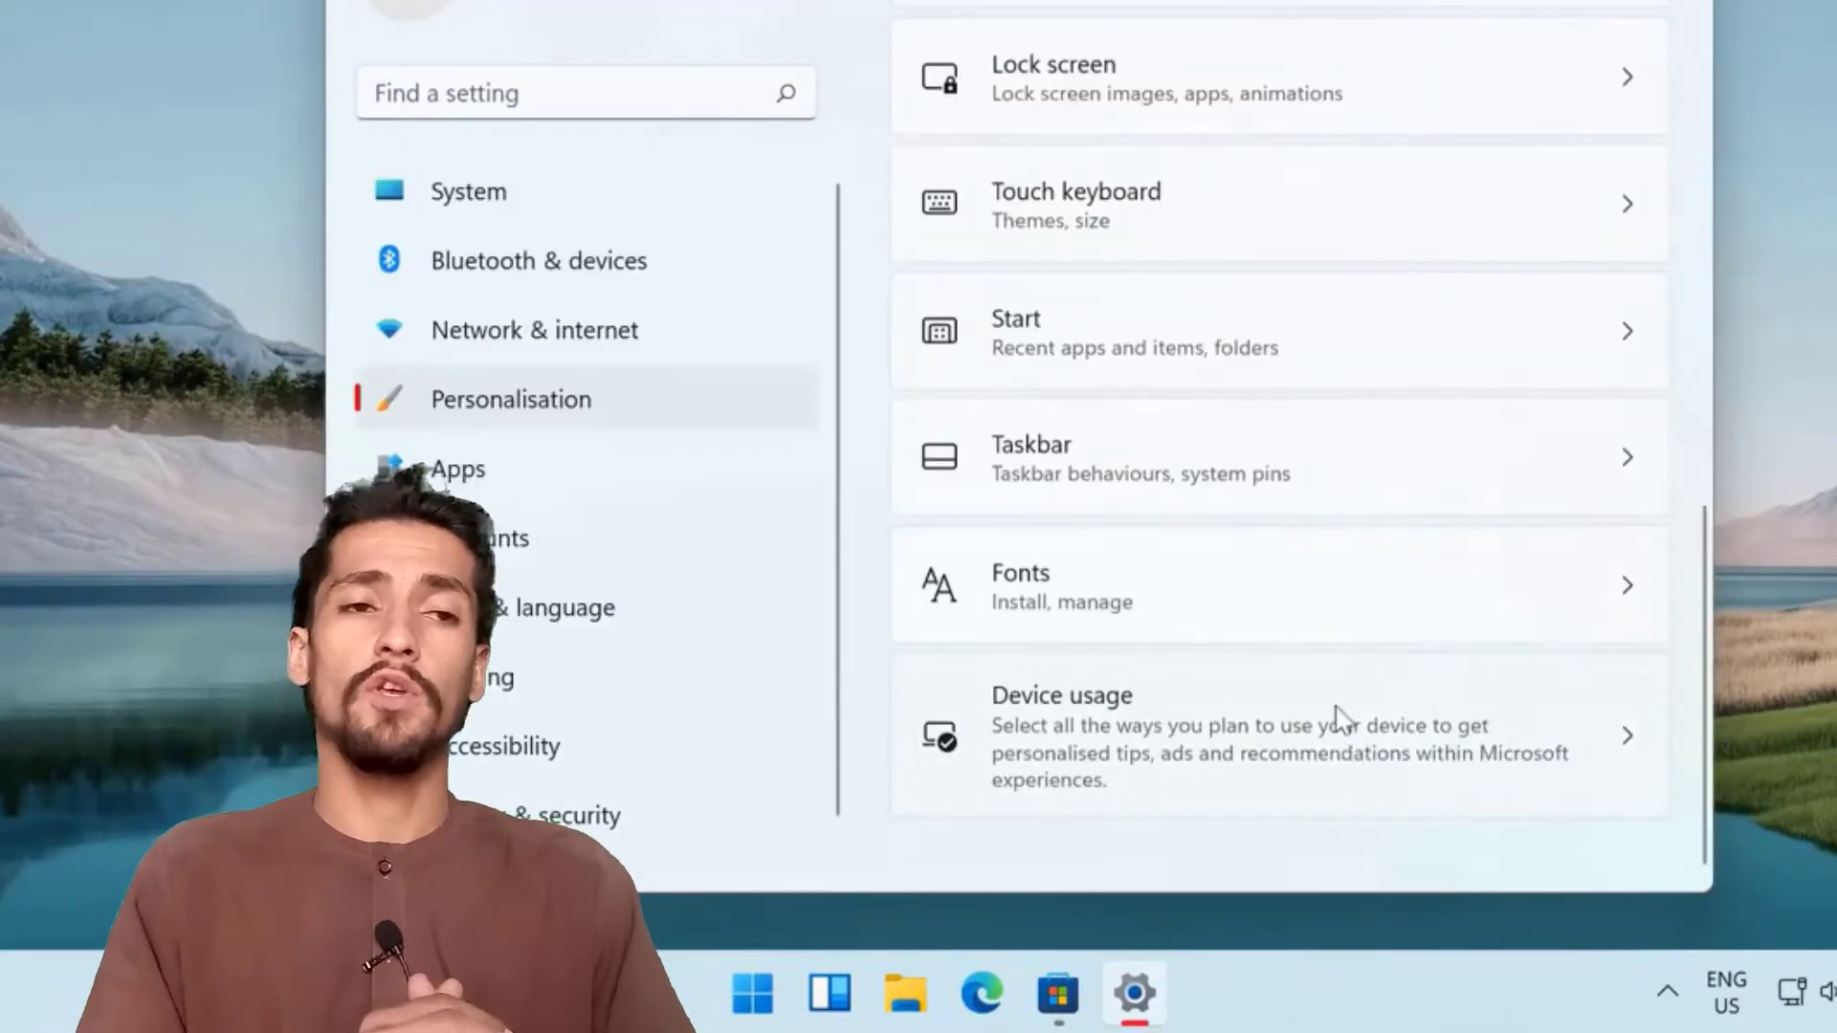
click(1339, 718)
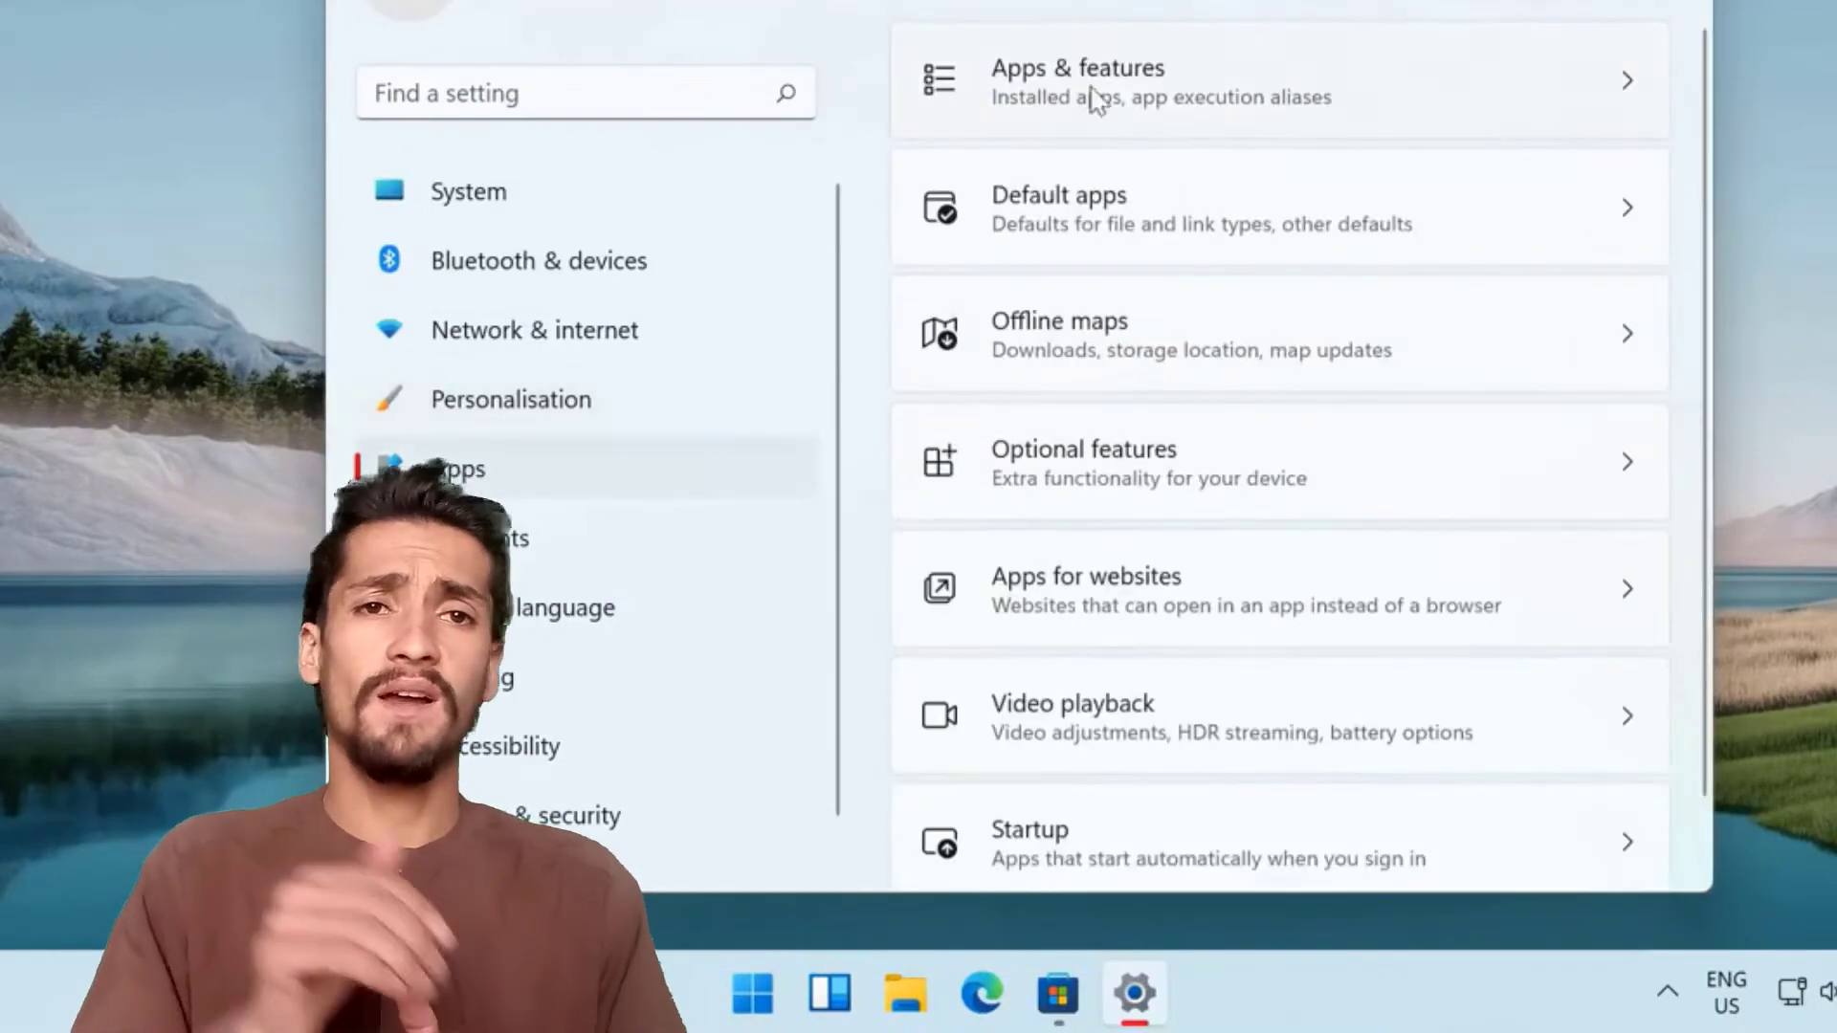
- Examine an installed app's terminate, repair and reset options, and browse the list of apps for setting defaults
click(1099, 99)
scroll(1646, 541, down, 5)
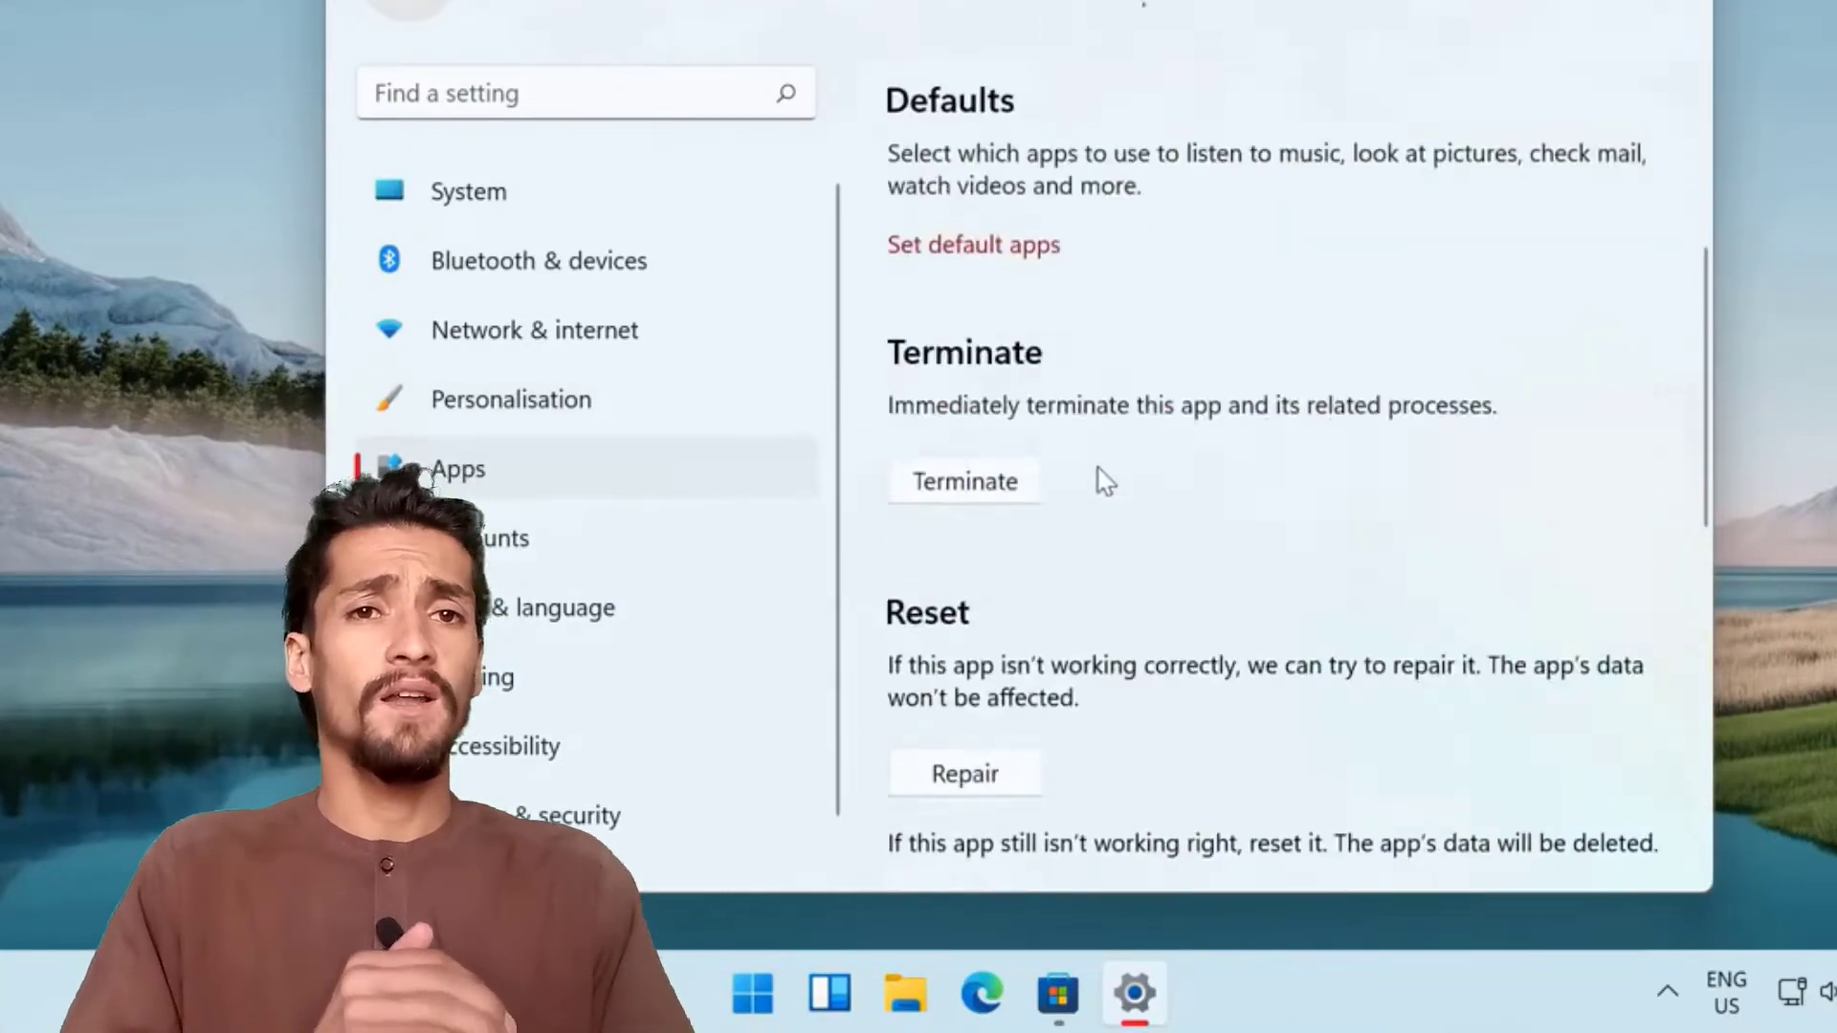
scroll(1100, 480, down, 5)
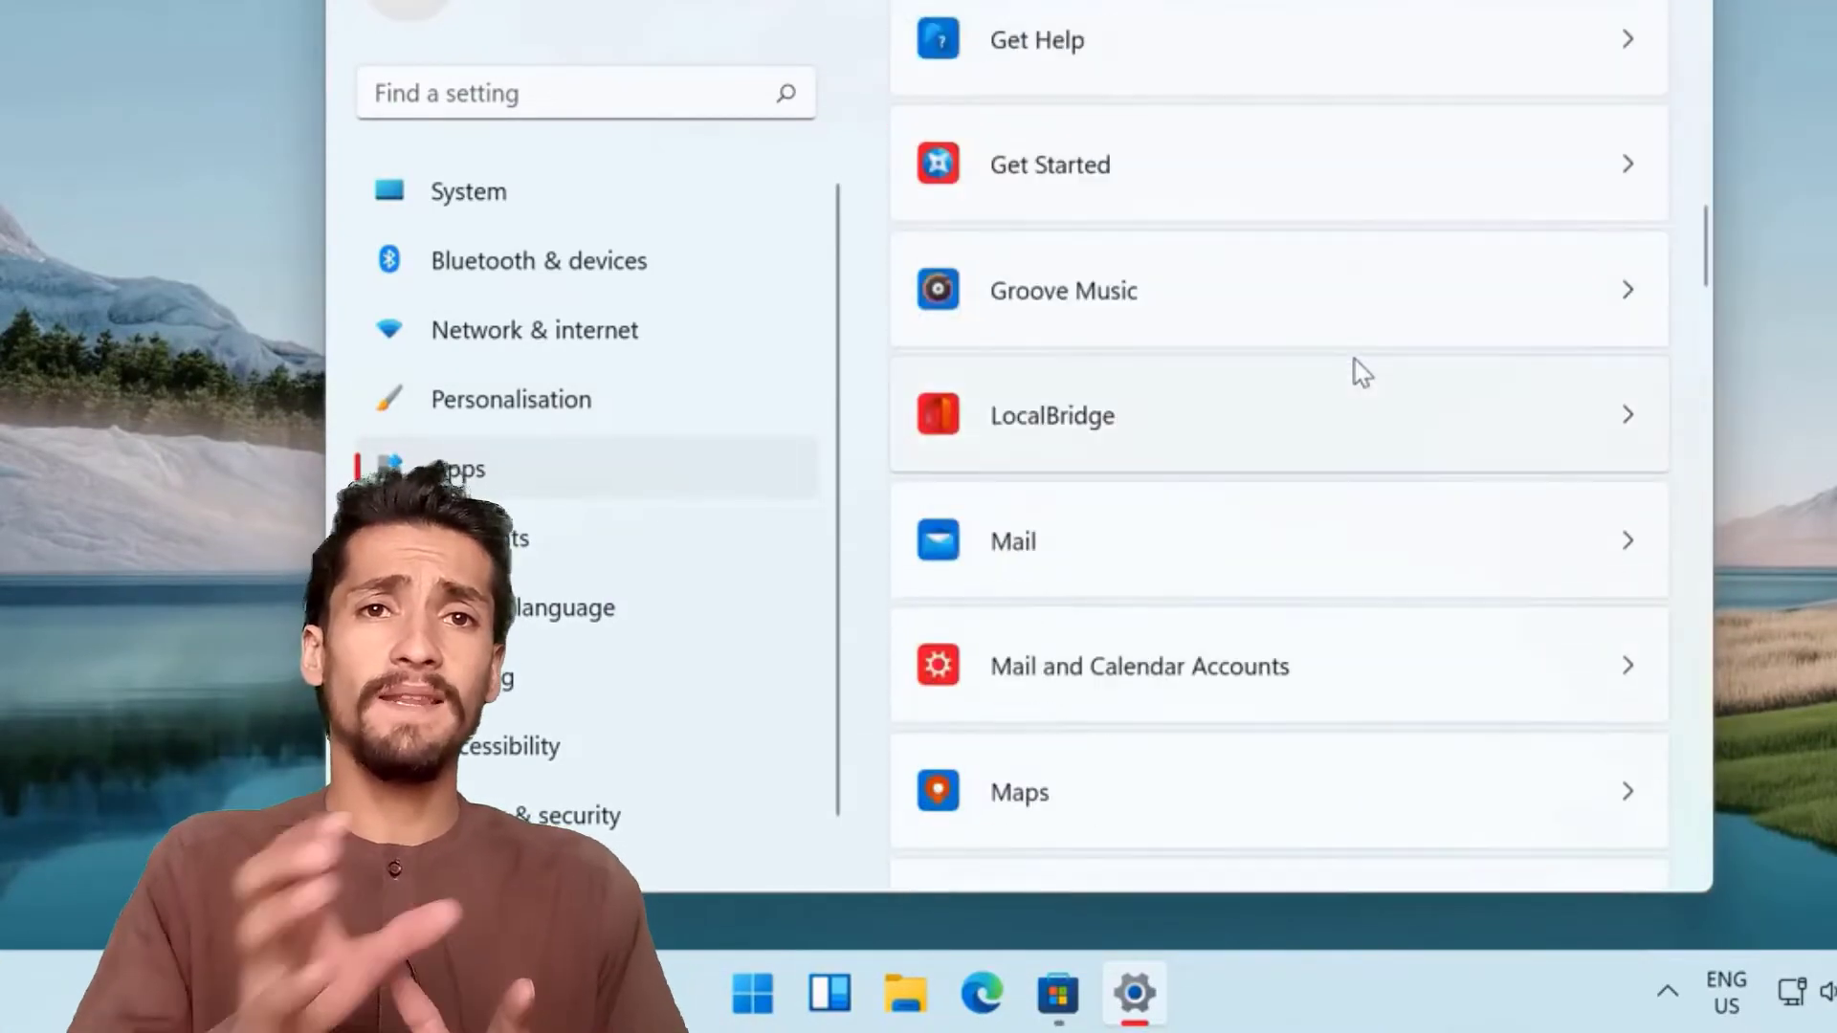
scroll(1353, 370, down, 5)
click(1352, 377)
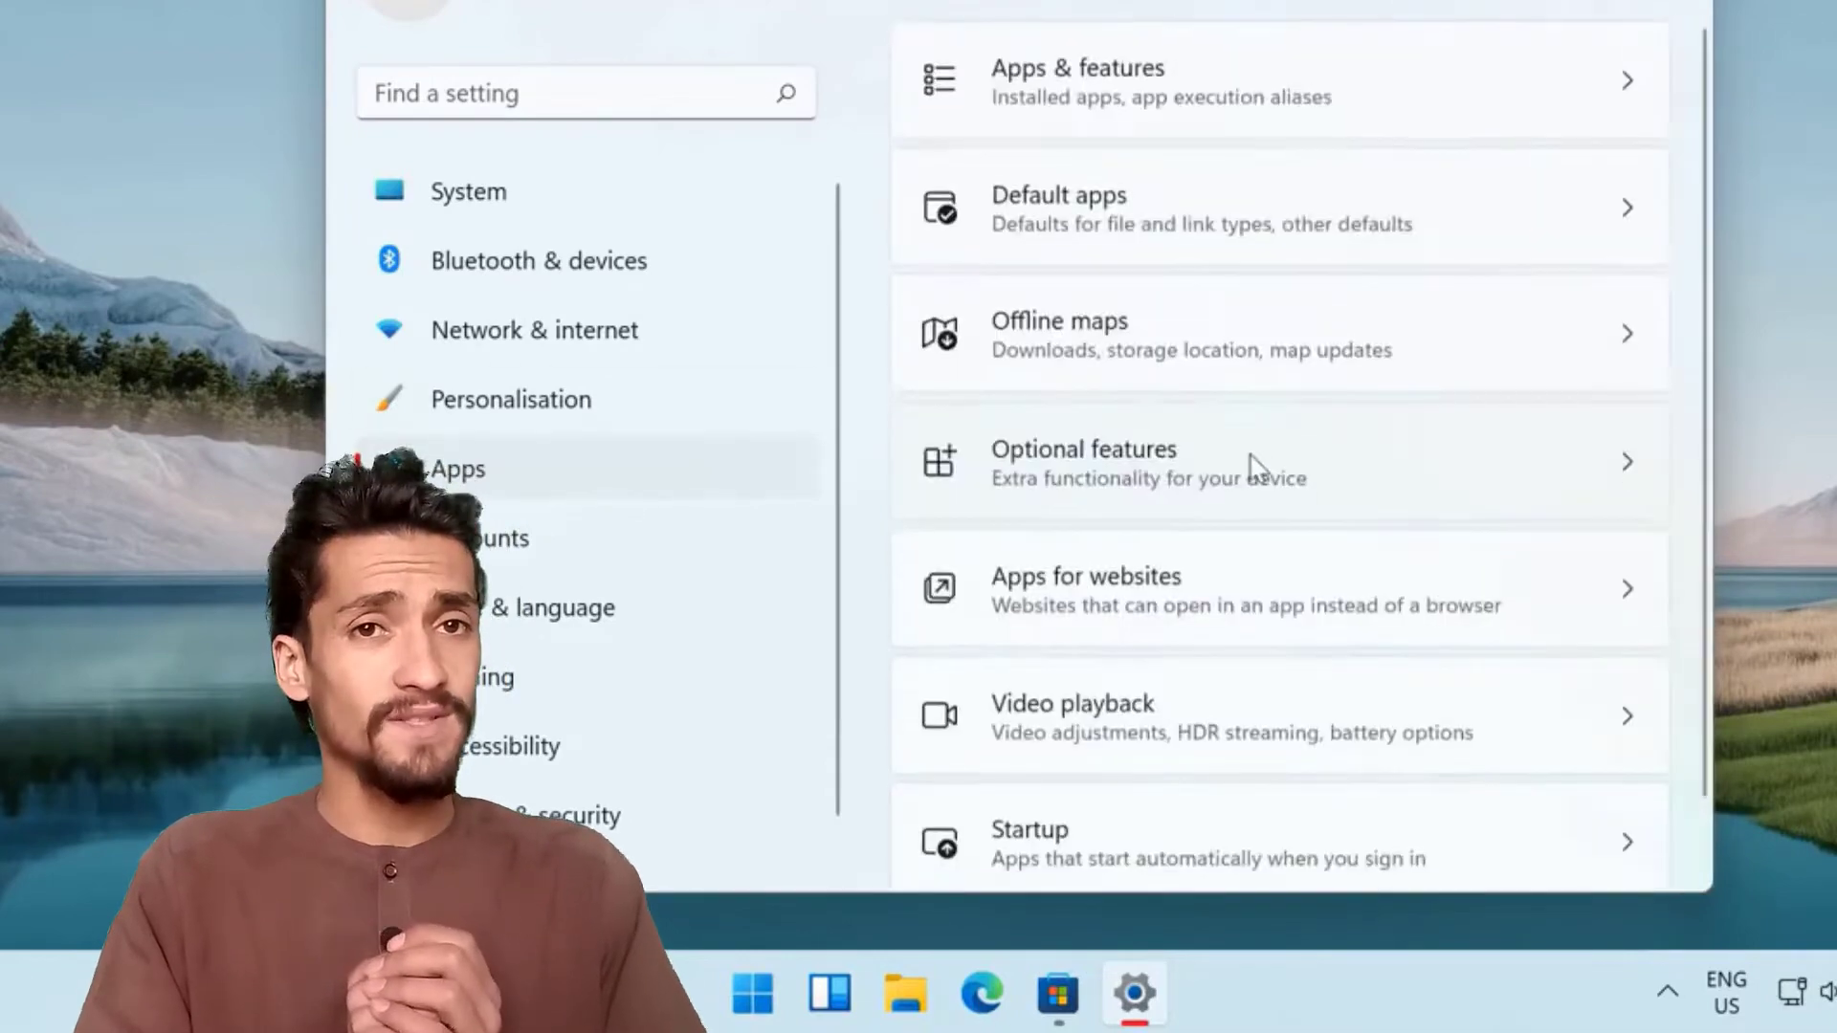
- Open Optional features and review which apps are set to run at startup
click(1251, 463)
scroll(1625, 555, down, 3)
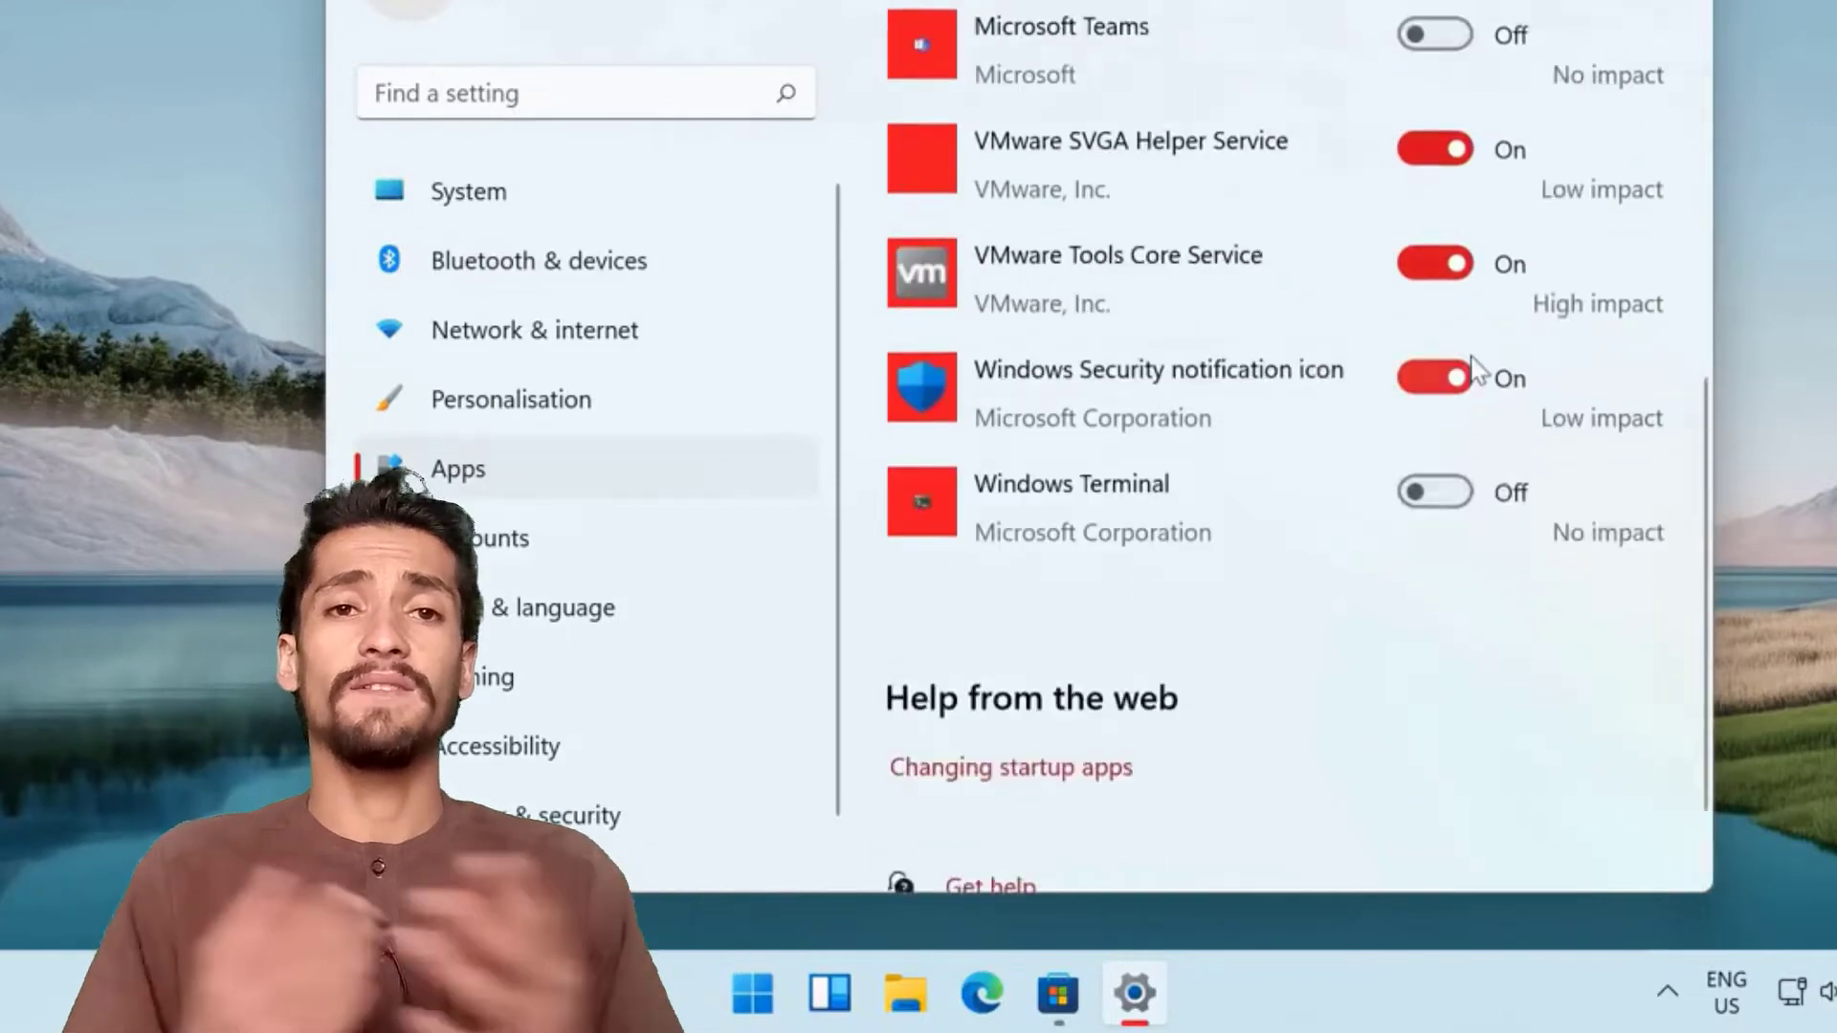
scroll(1435, 450, up, 2)
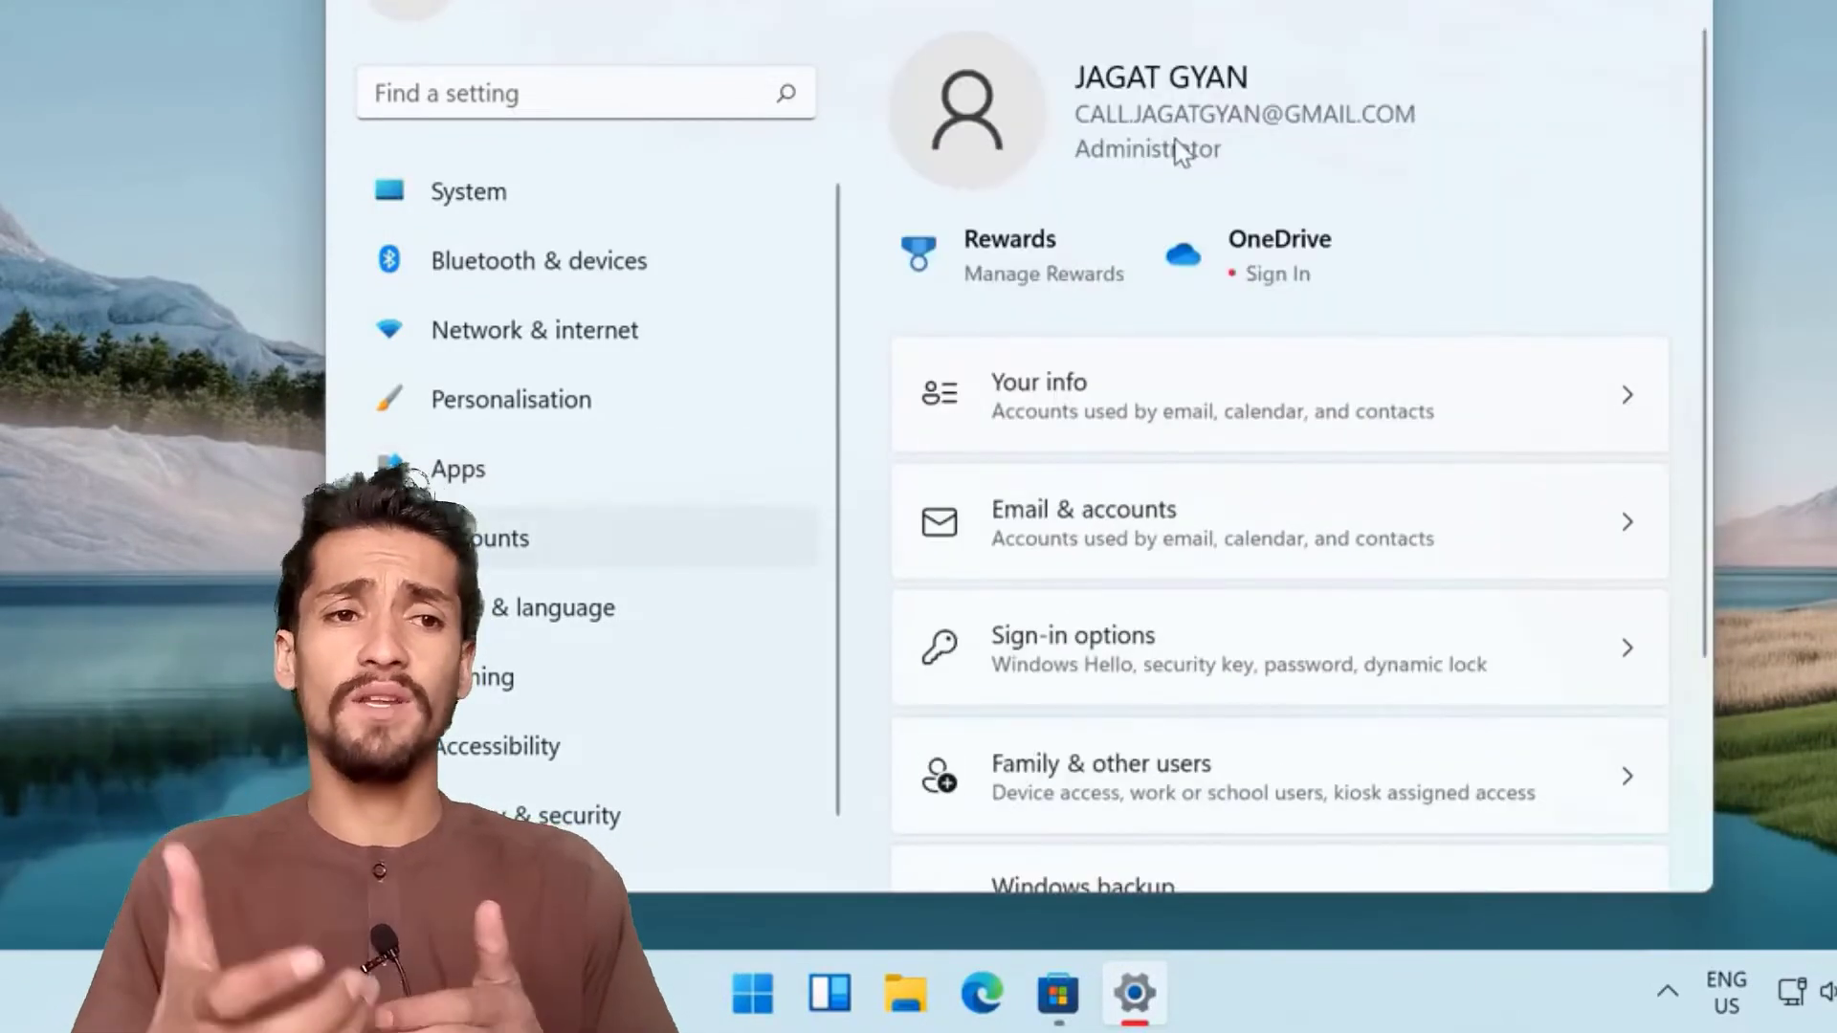
- Review the Your info account page and expand the facial recognition, fingerprint, PIN and security key sign-in options
click(1231, 410)
scroll(1234, 536, down, 5)
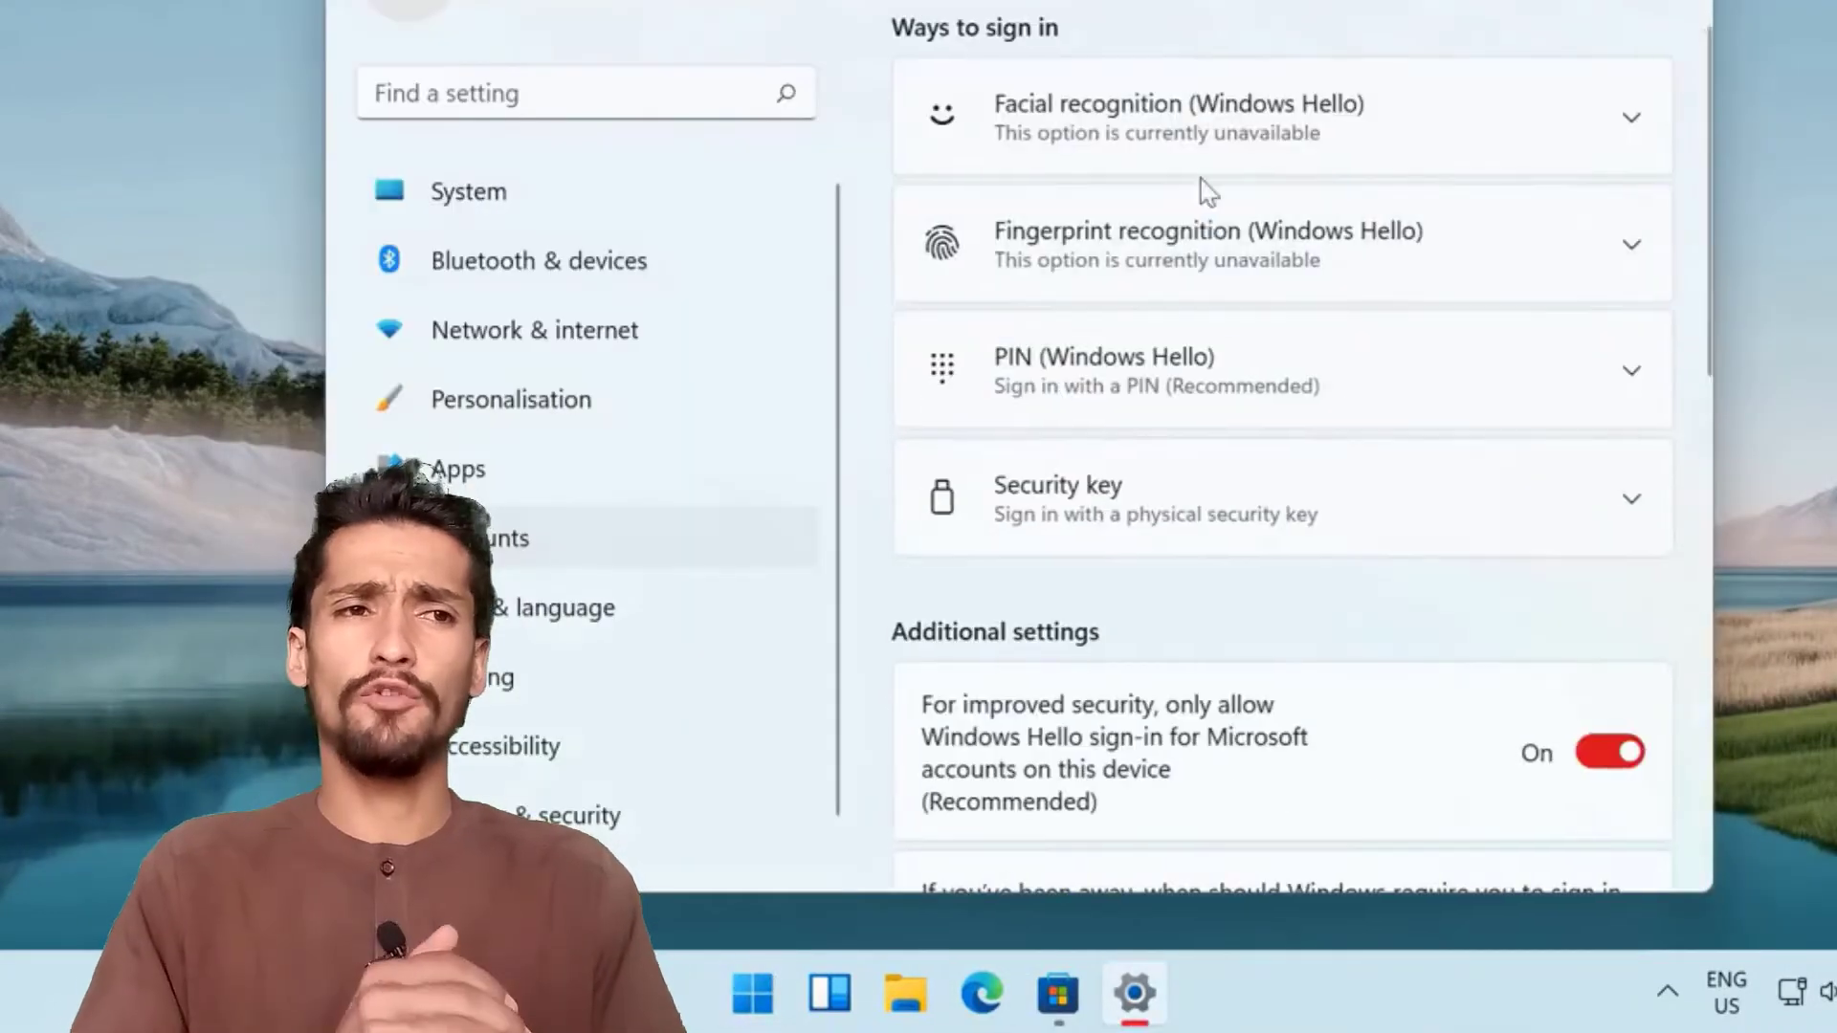
click(1202, 163)
click(1290, 402)
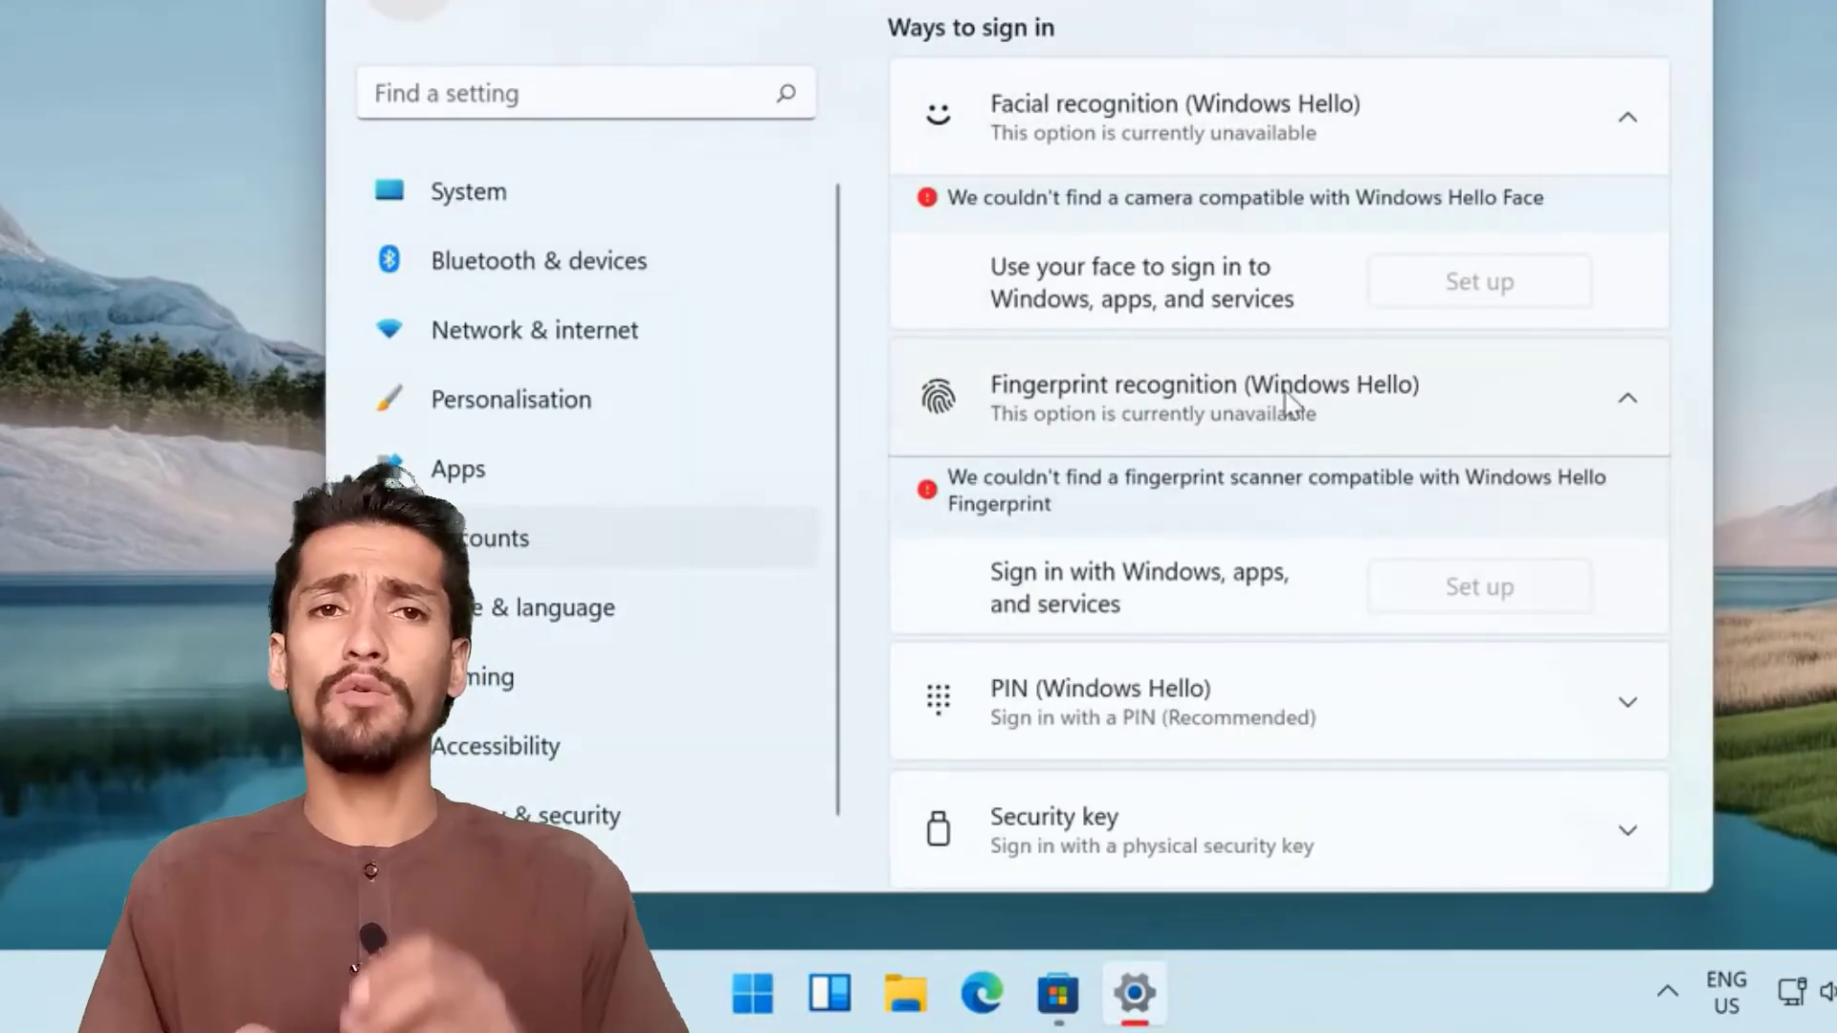
scroll(1340, 478, down, 3)
click(1560, 416)
scroll(1550, 430, down, 3)
click(1536, 433)
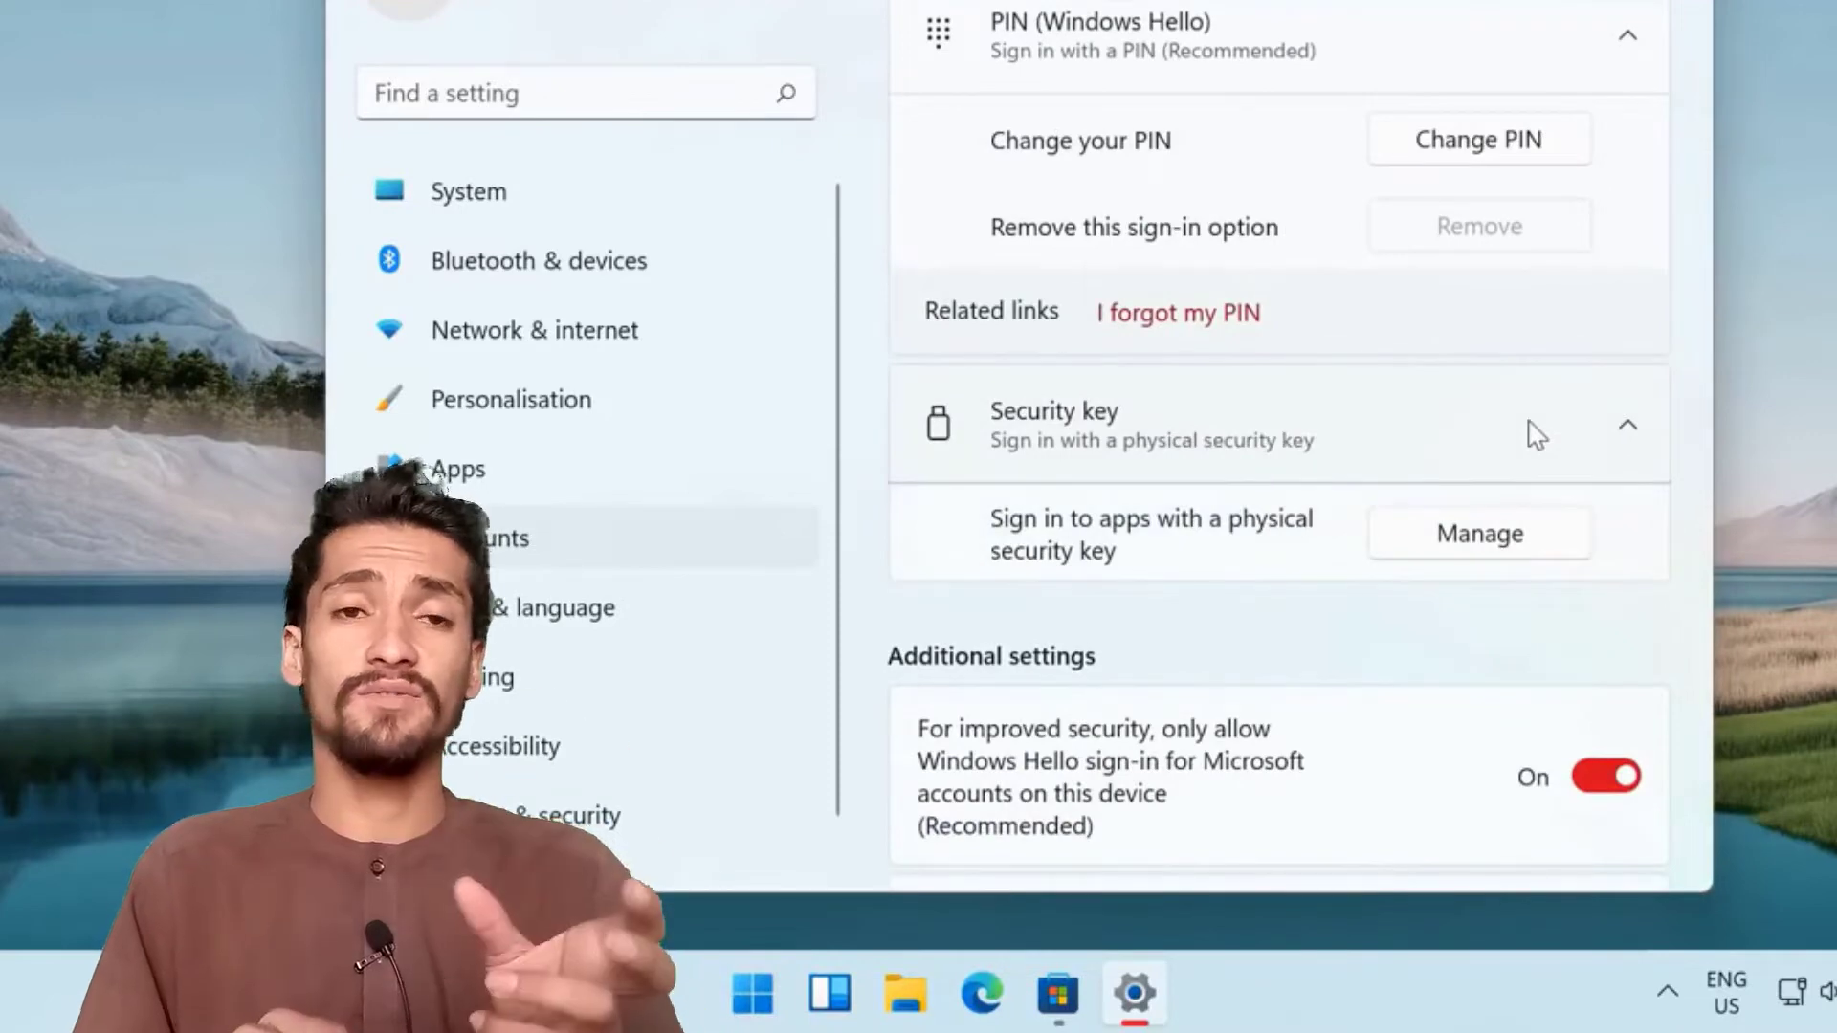
- Expand the Dynamic lock setting and review the remaining additional sign-in settings
scroll(1339, 430, down, 5)
click(1132, 402)
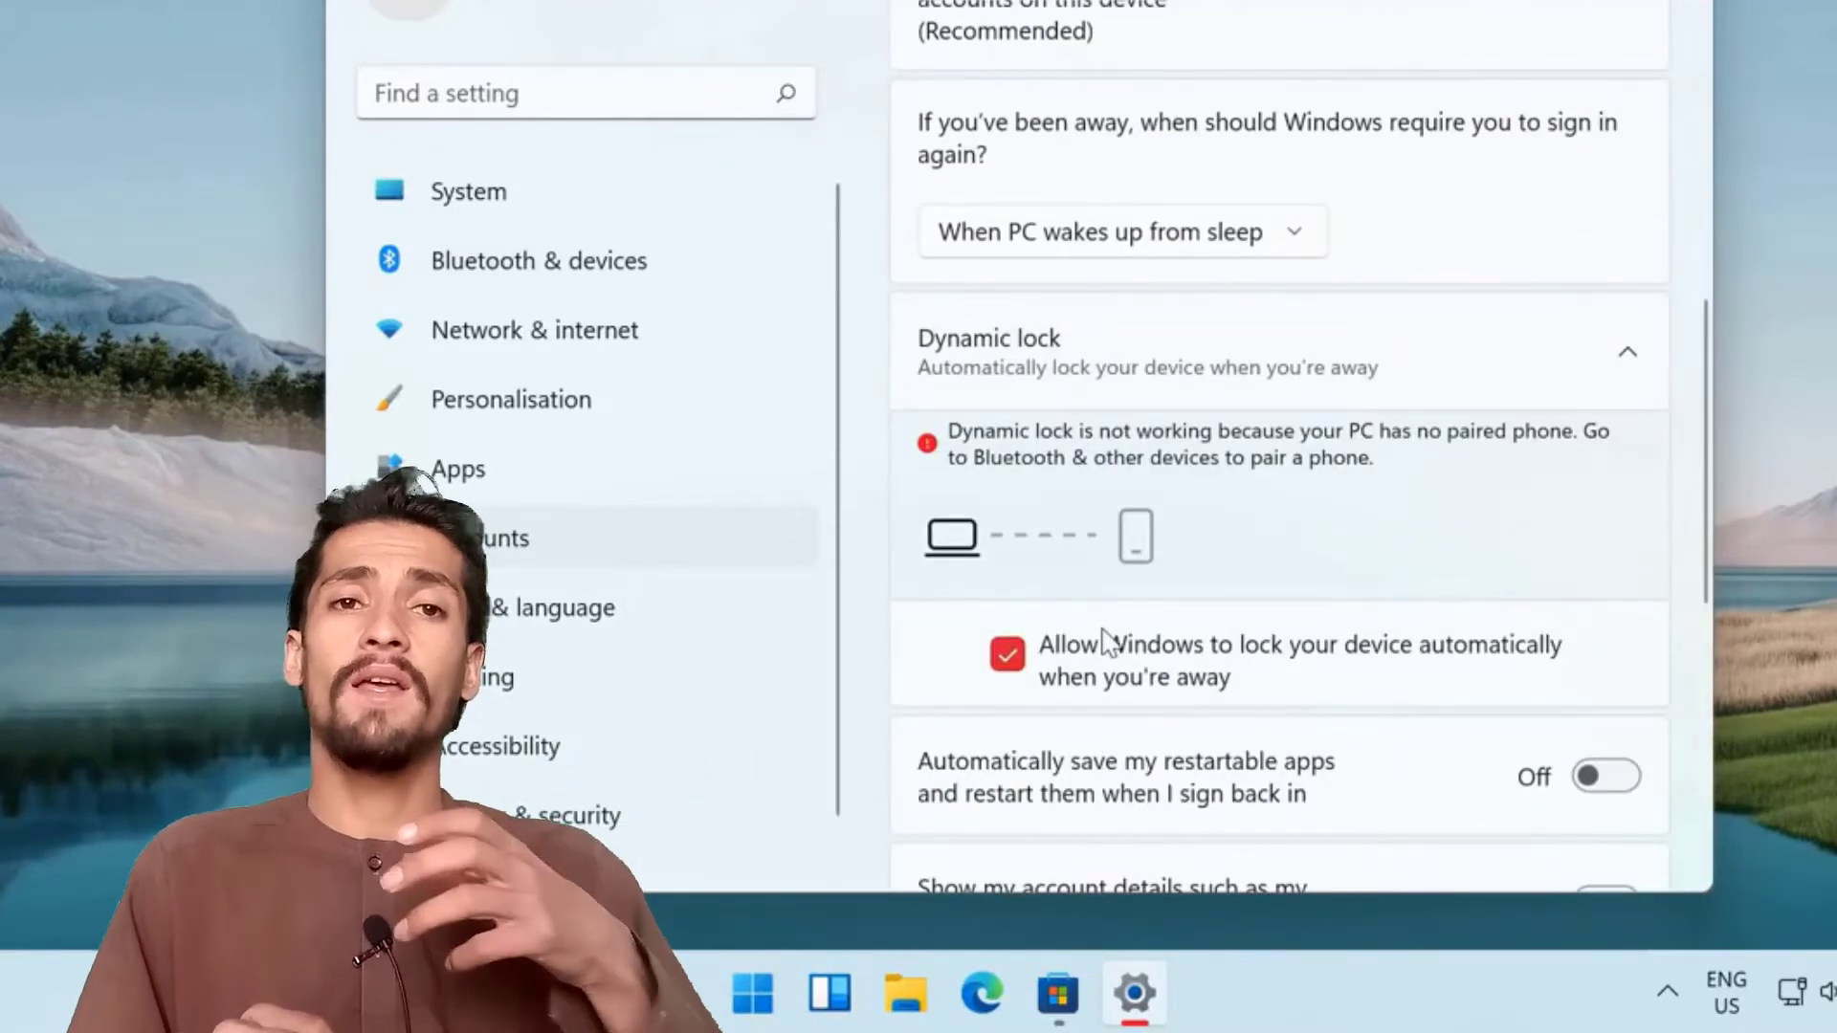
scroll(1100, 617, down, 5)
- Return to the Accounts overview and look through its remaining account pages
click(689, 537)
click(1241, 554)
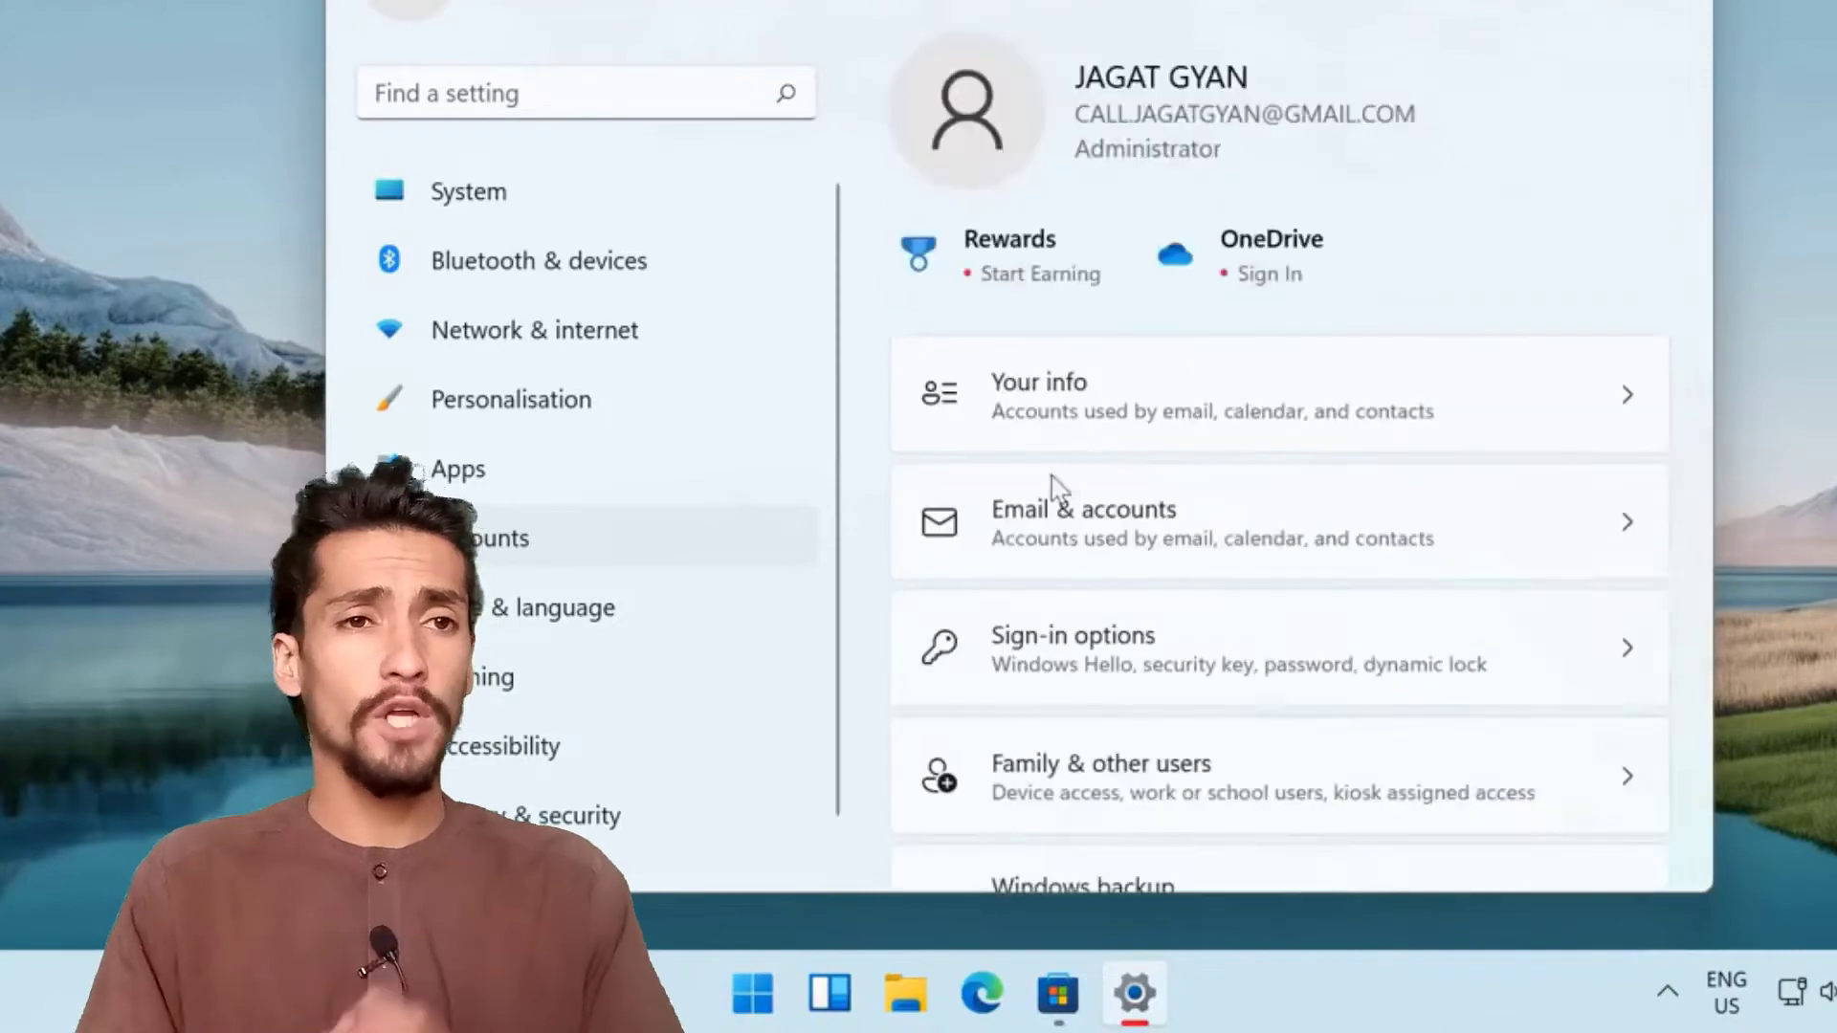
scroll(1341, 587, down, 5)
scroll(1341, 586, up, 5)
- Open Time & language and examine the date, time and time zone settings with their additional settings
click(623, 615)
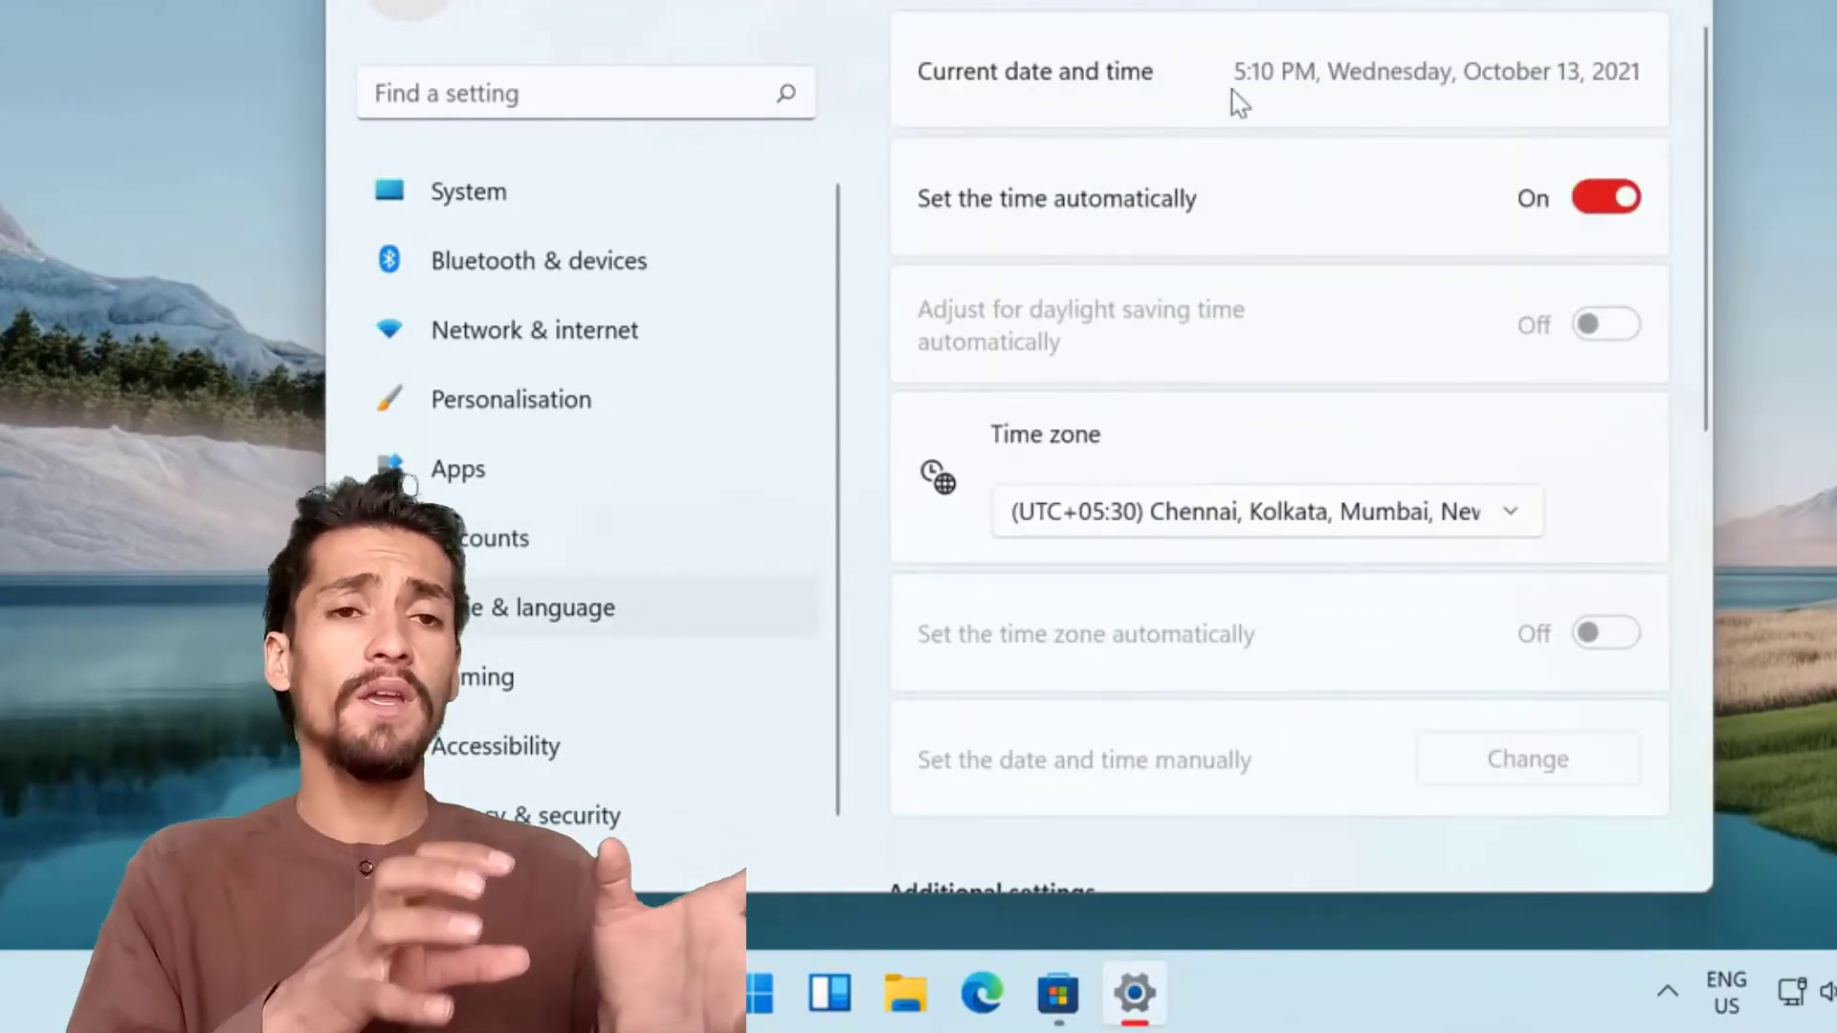
scroll(1122, 526, down, 5)
click(1497, 620)
scroll(1244, 593, down, 3)
- Open the language and region settings and view the choices for regional format
click(1090, 685)
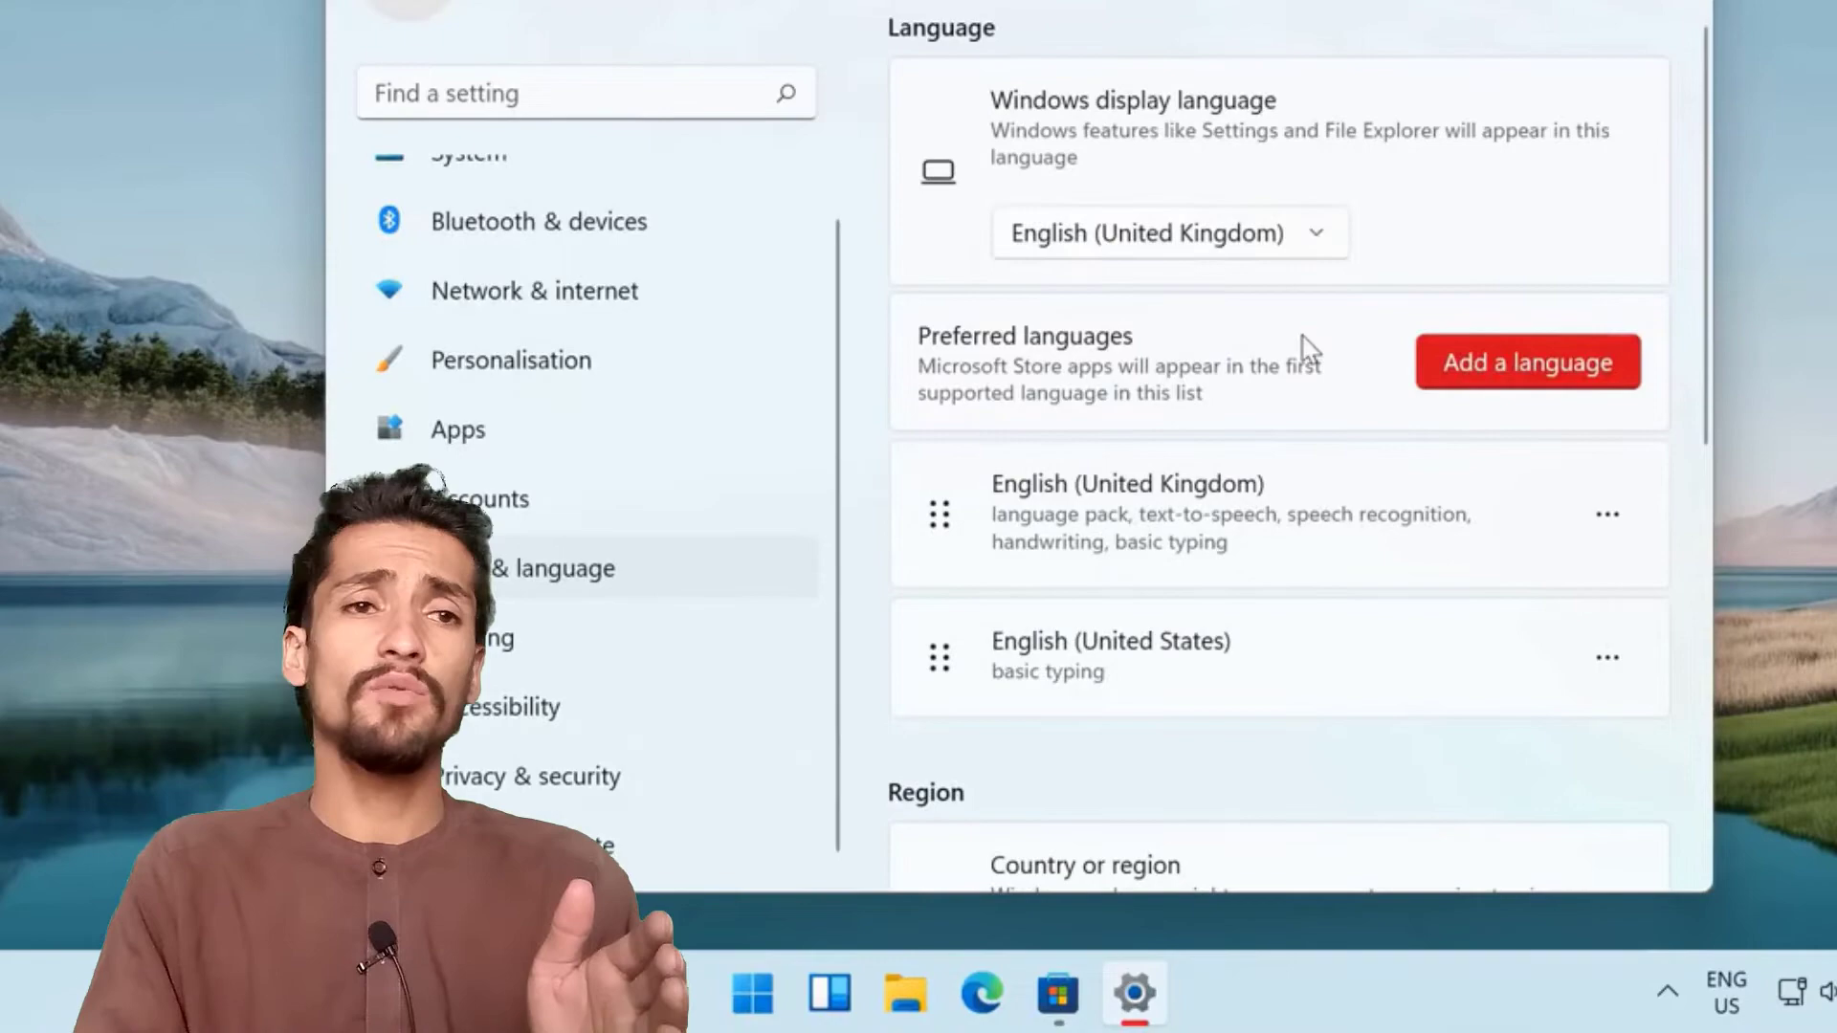
scroll(903, 594, down, 4)
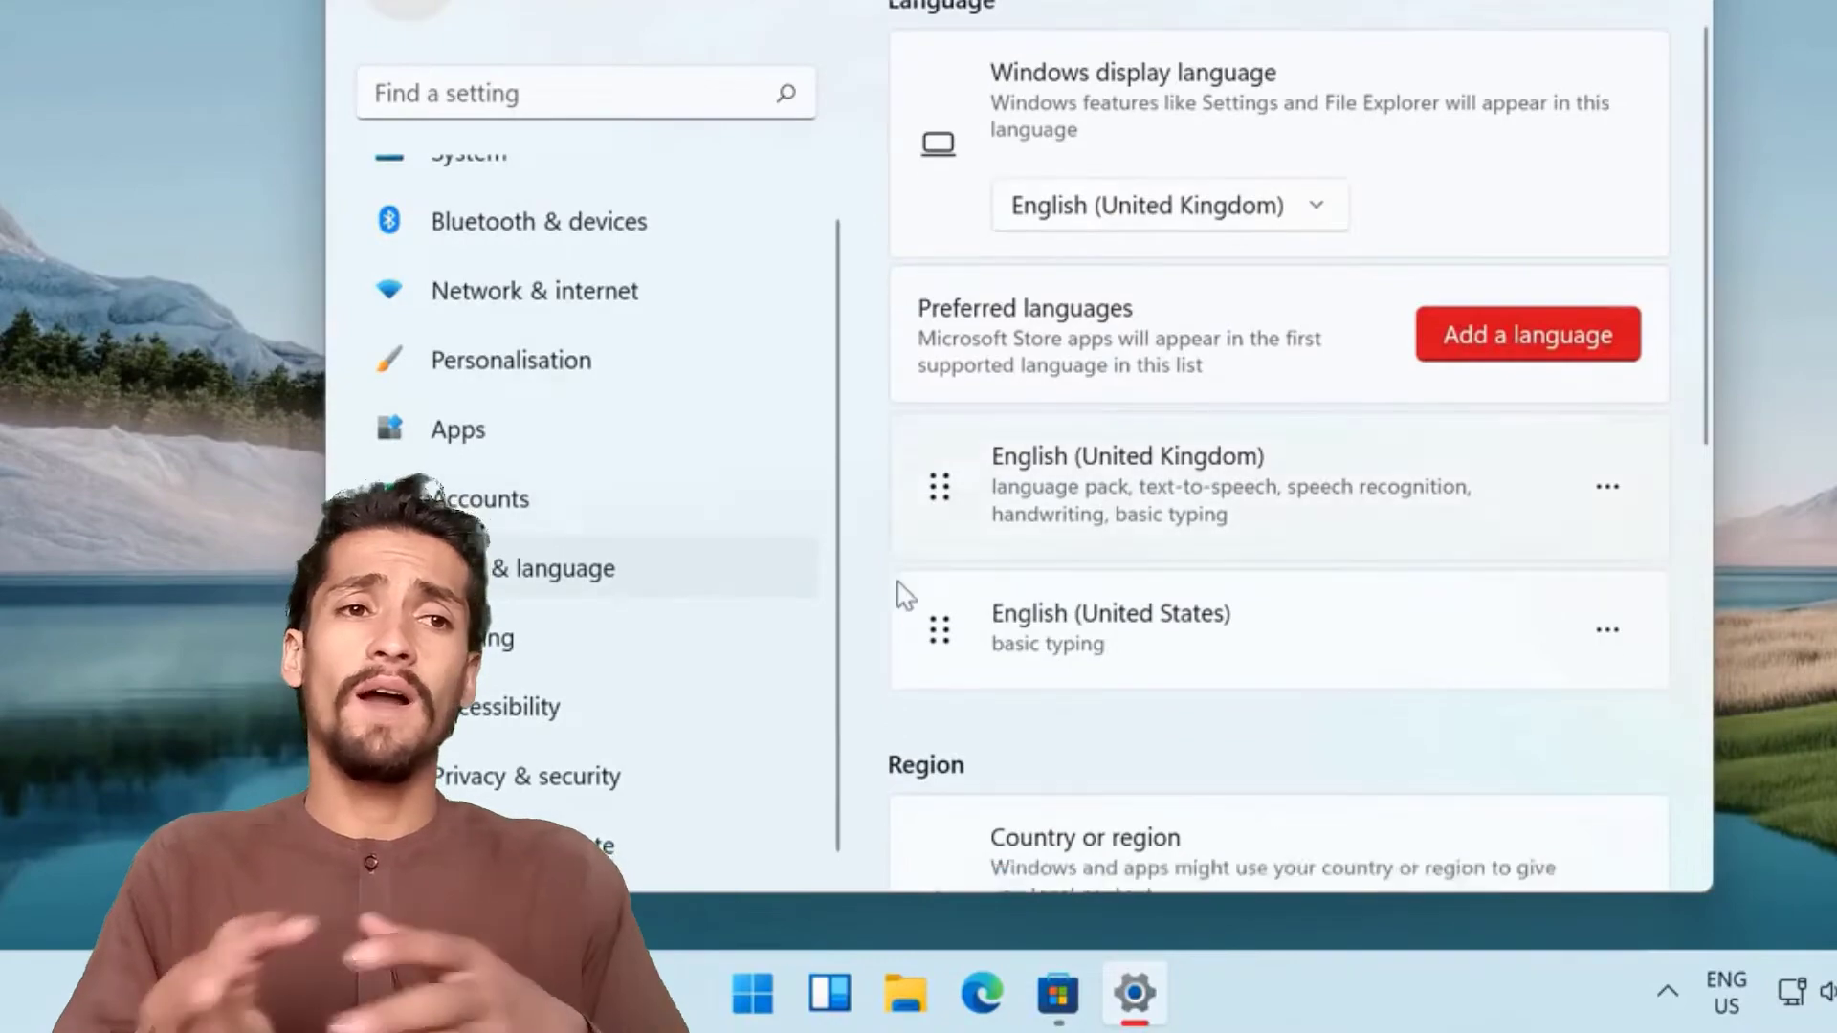
click(1272, 574)
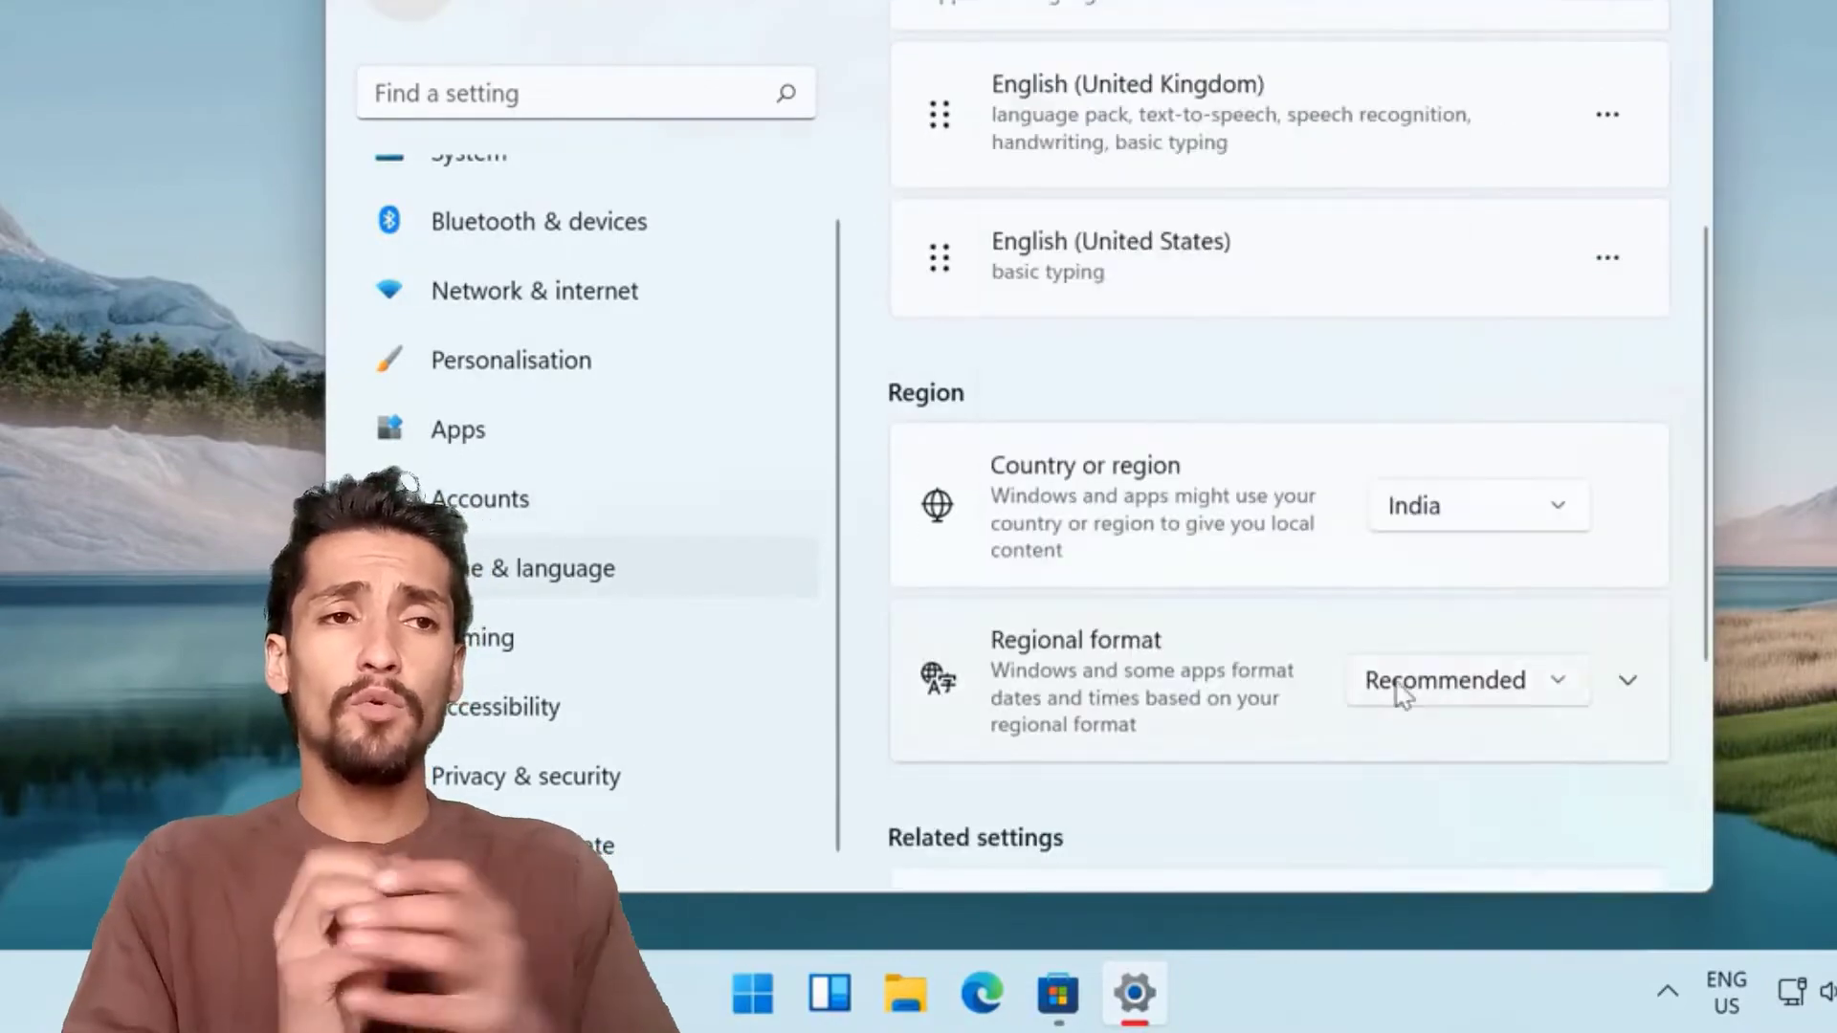
click(1394, 689)
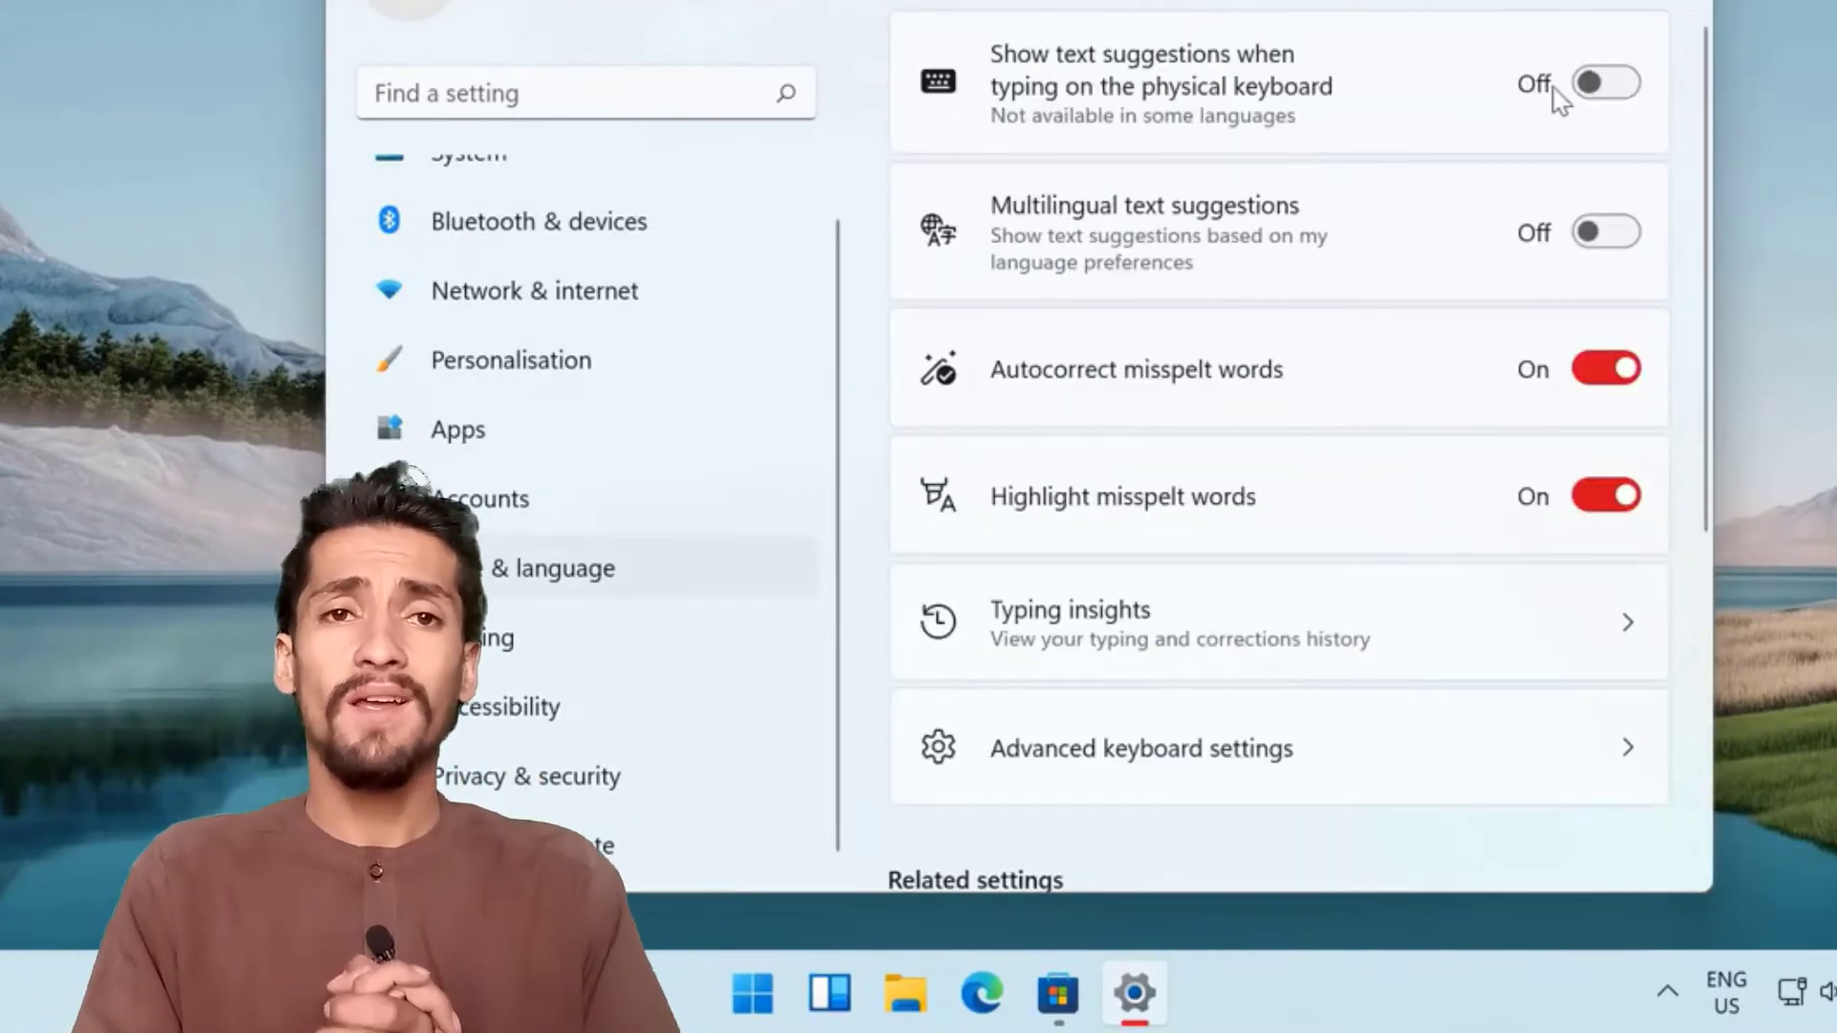
- Look through the remaining typing options and related settings under Time & language
scroll(1272, 320, down, 5)
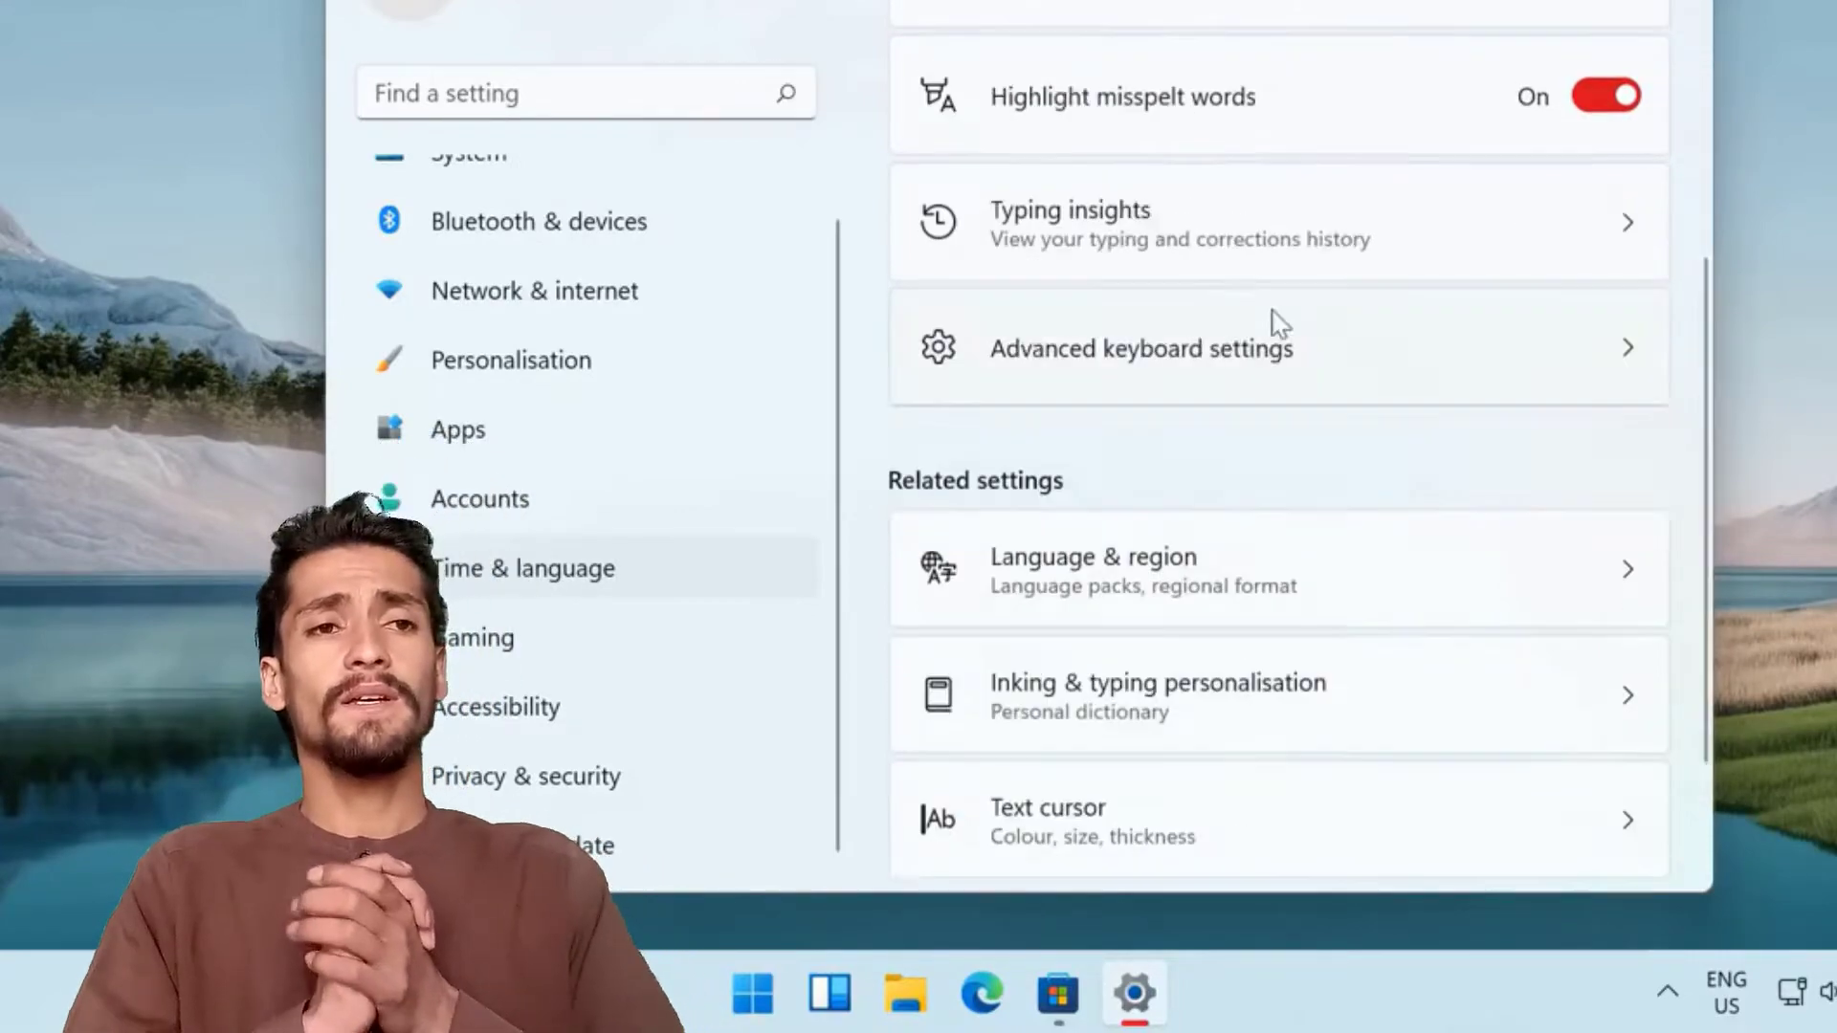
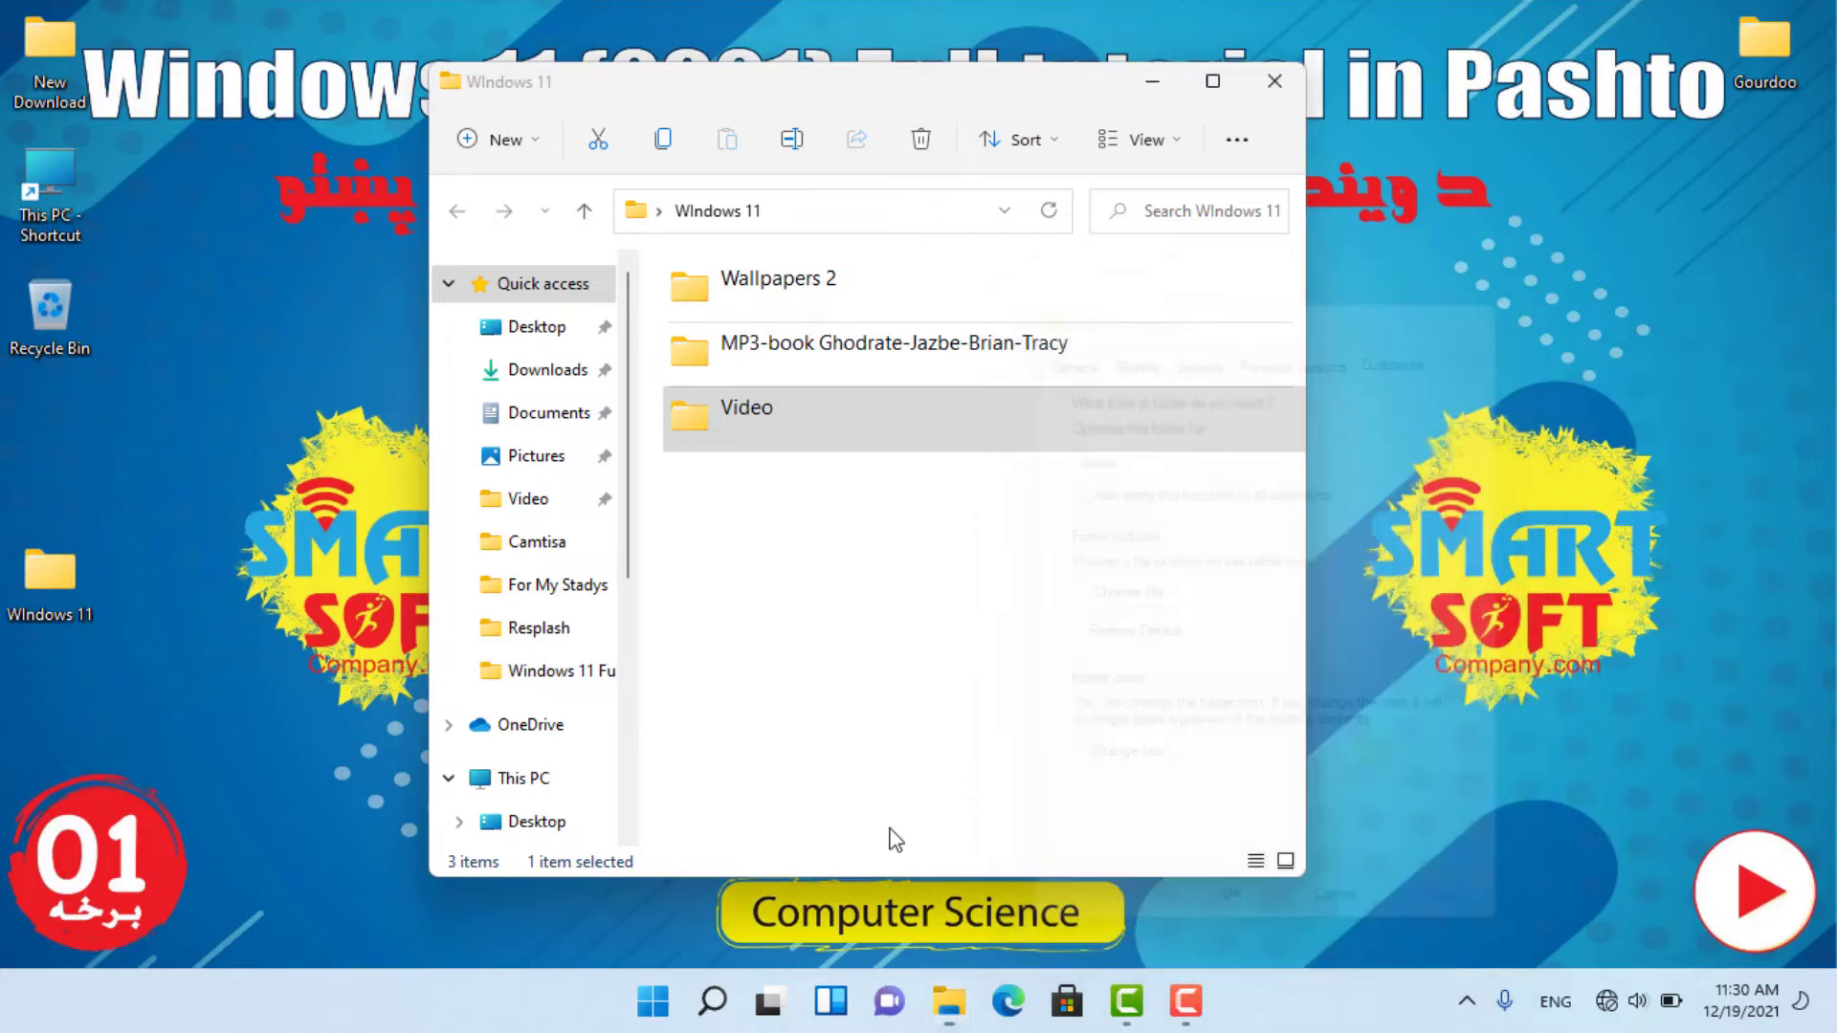
- Select all three folders in the WIndows 11 folder window and shift the window slightly on the desktop
click(963, 636)
drag(1031, 598, 437, 329)
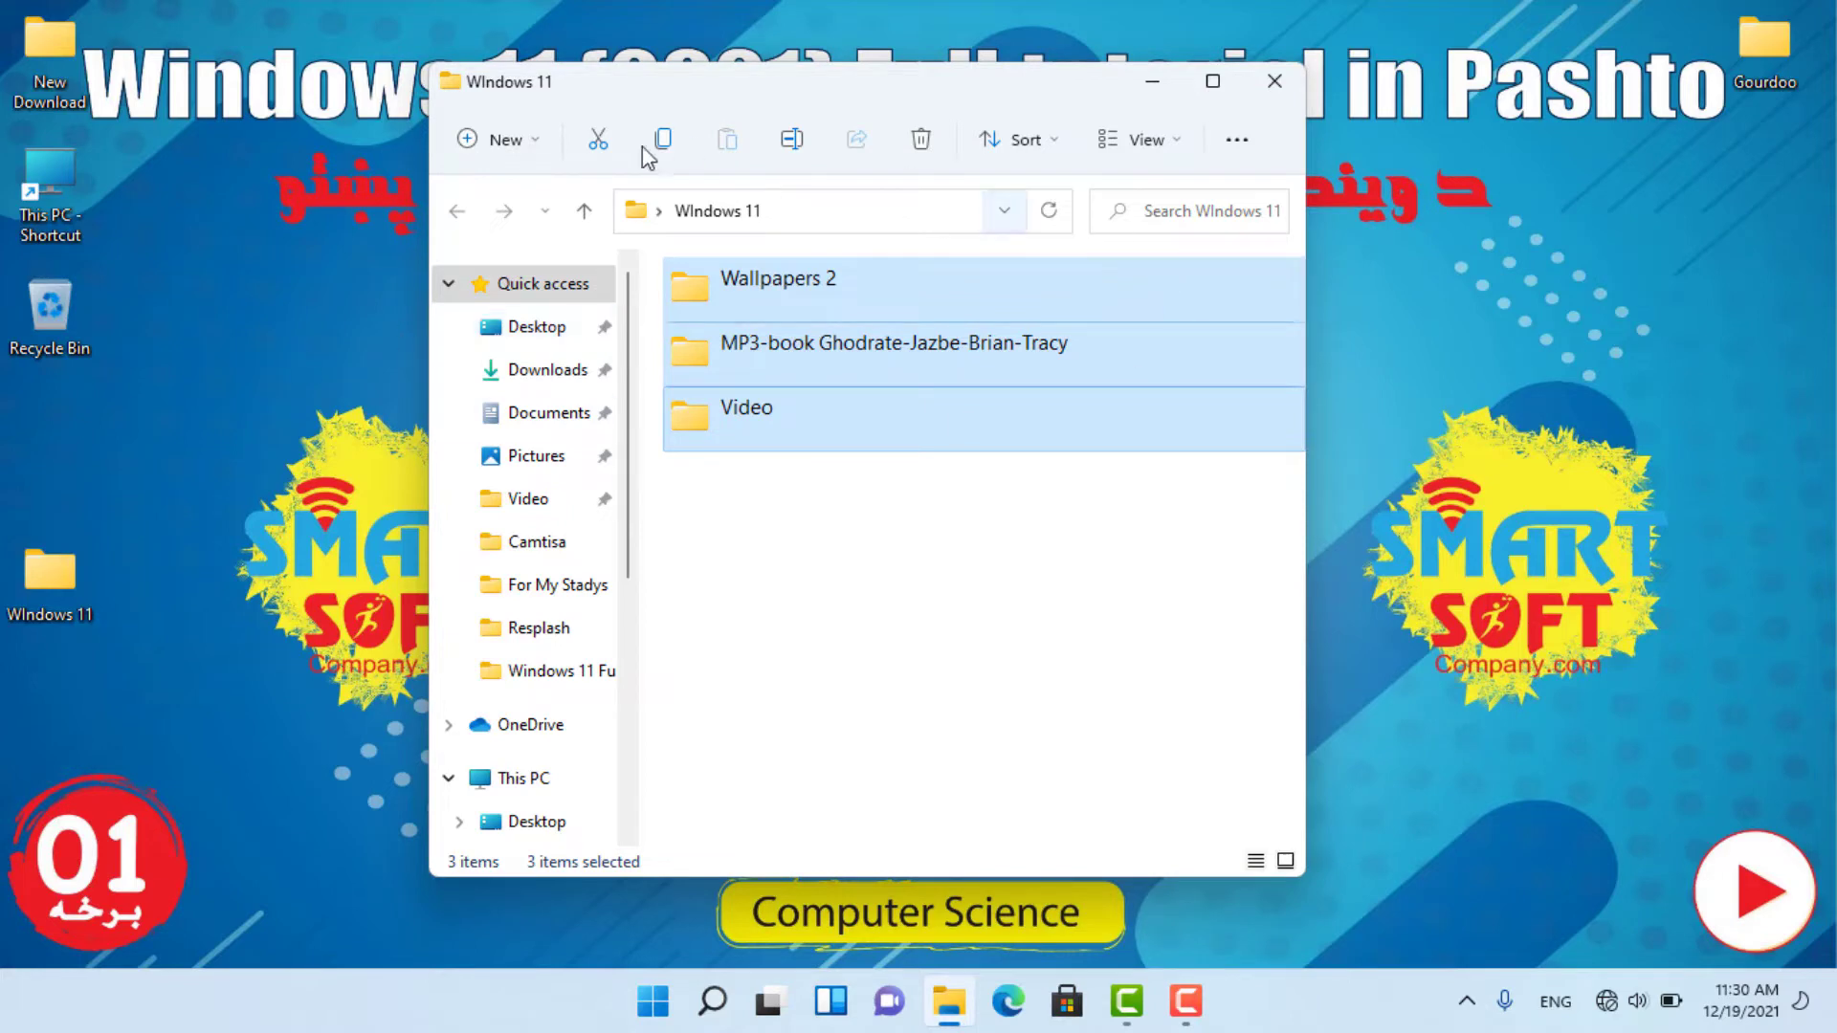
drag(645, 92, 584, 101)
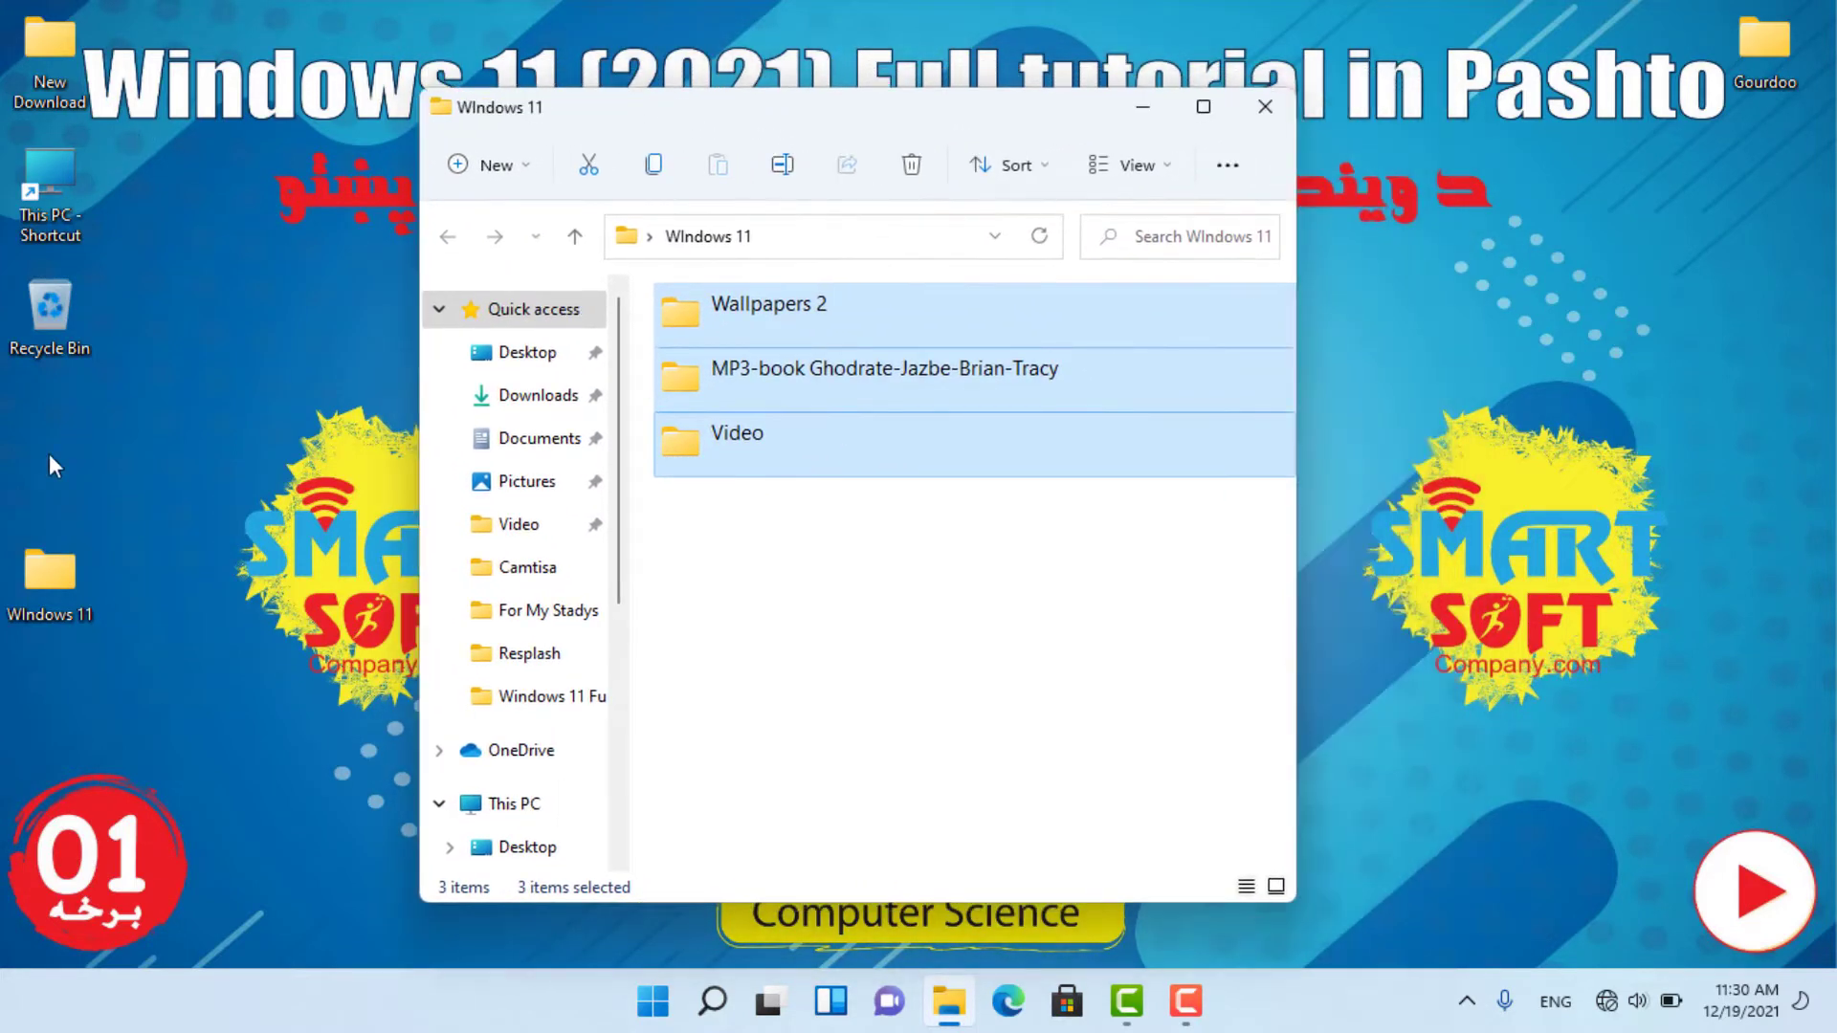
- Open the Gourdoo folder from the desktop and move its window so both folder windows' contents can be seen
click(1744, 52)
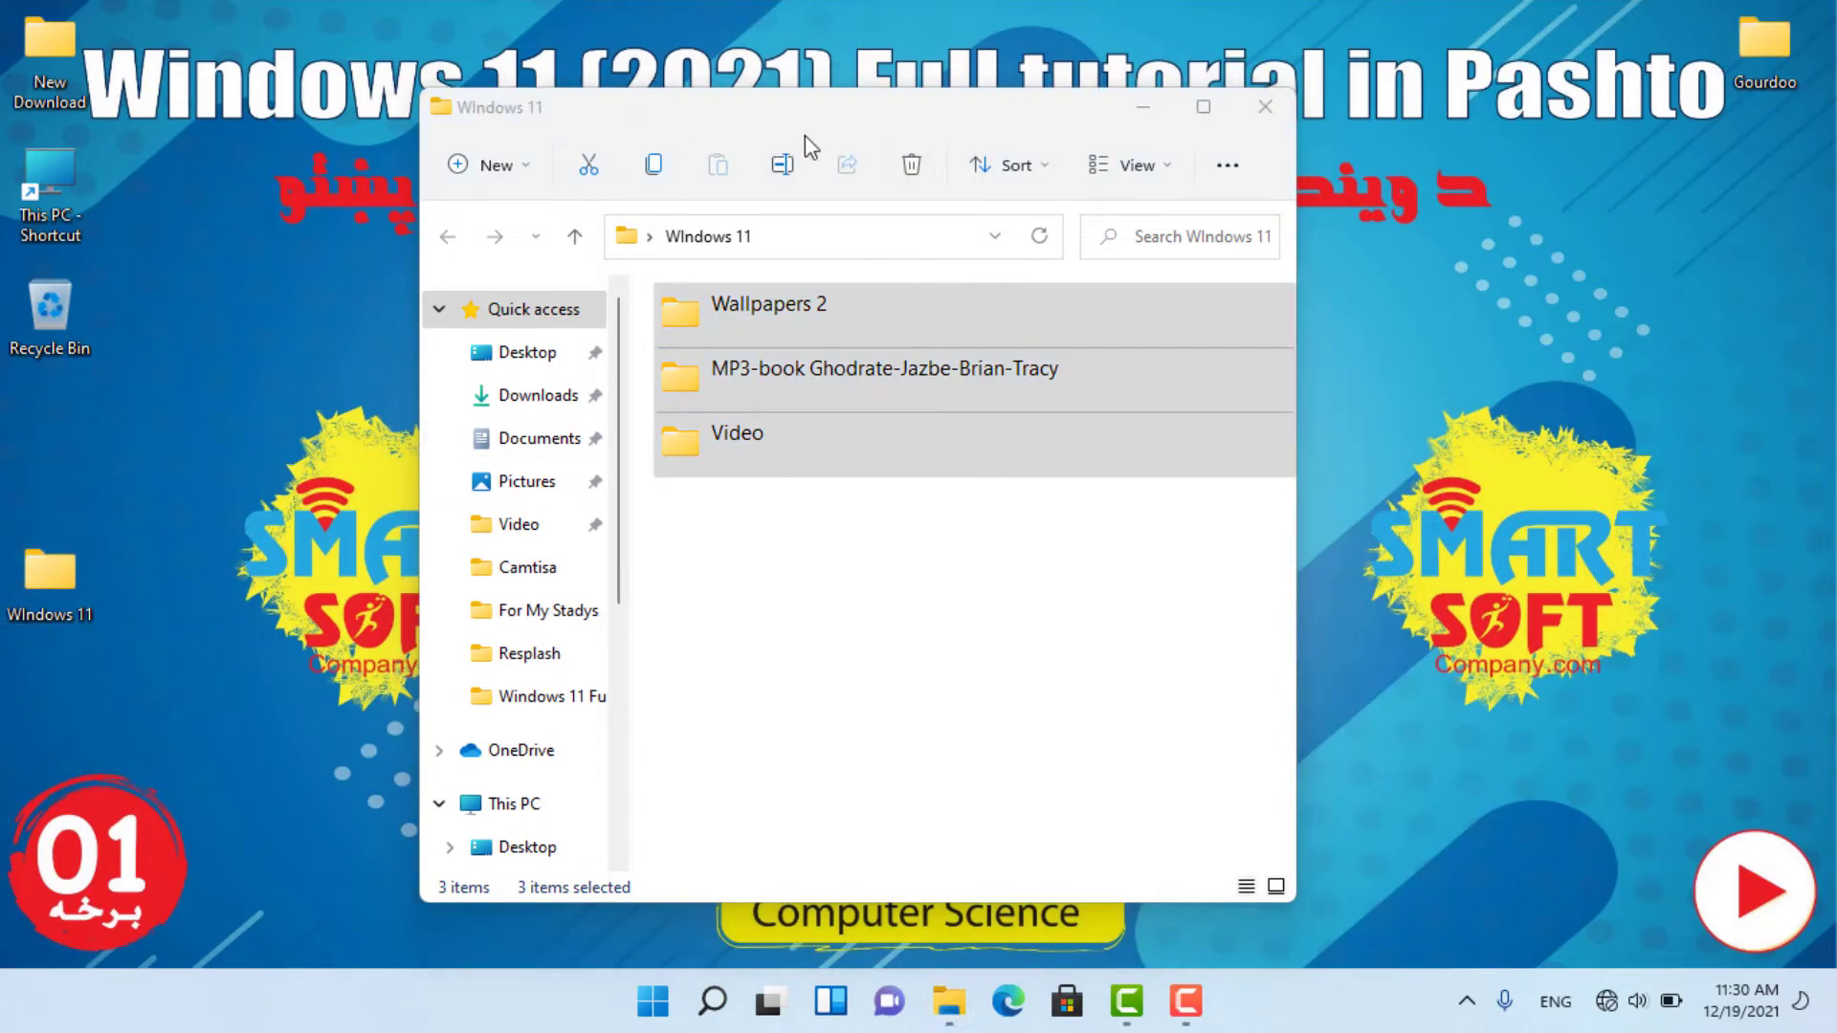
drag(676, 131, 808, 179)
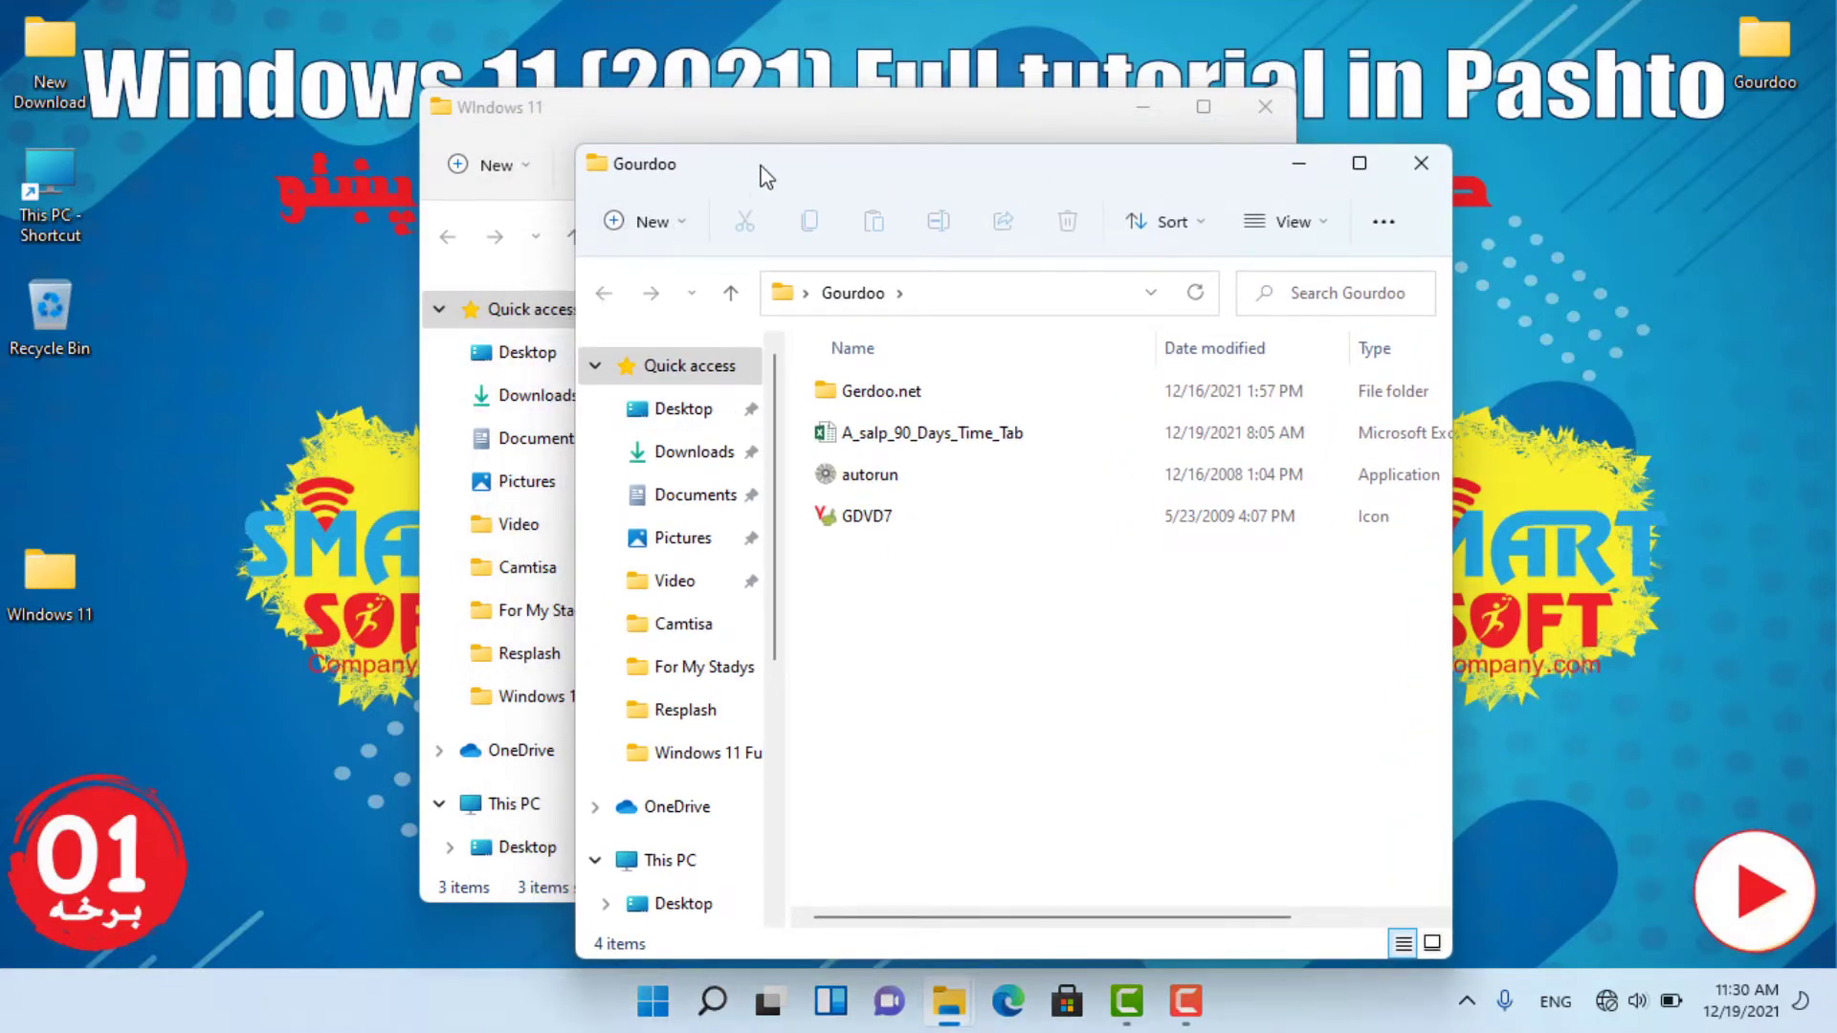
drag(766, 174, 442, 182)
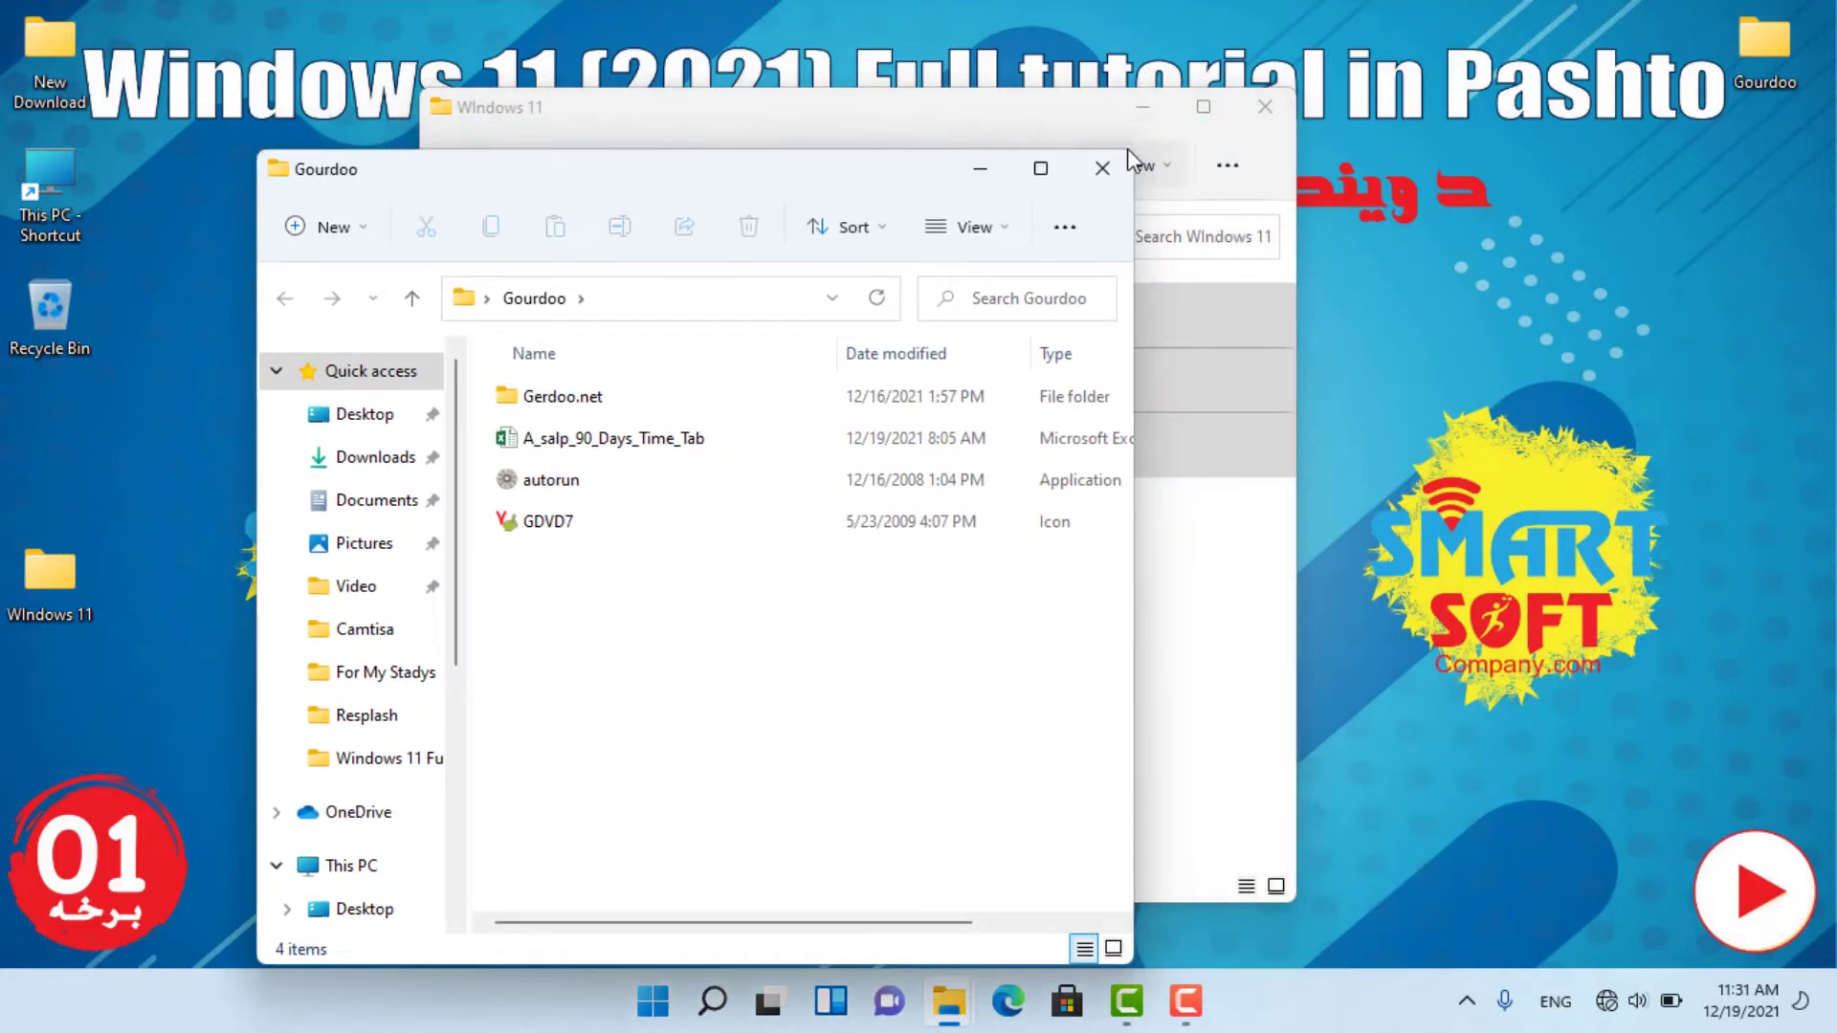
drag(454, 185, 1046, 158)
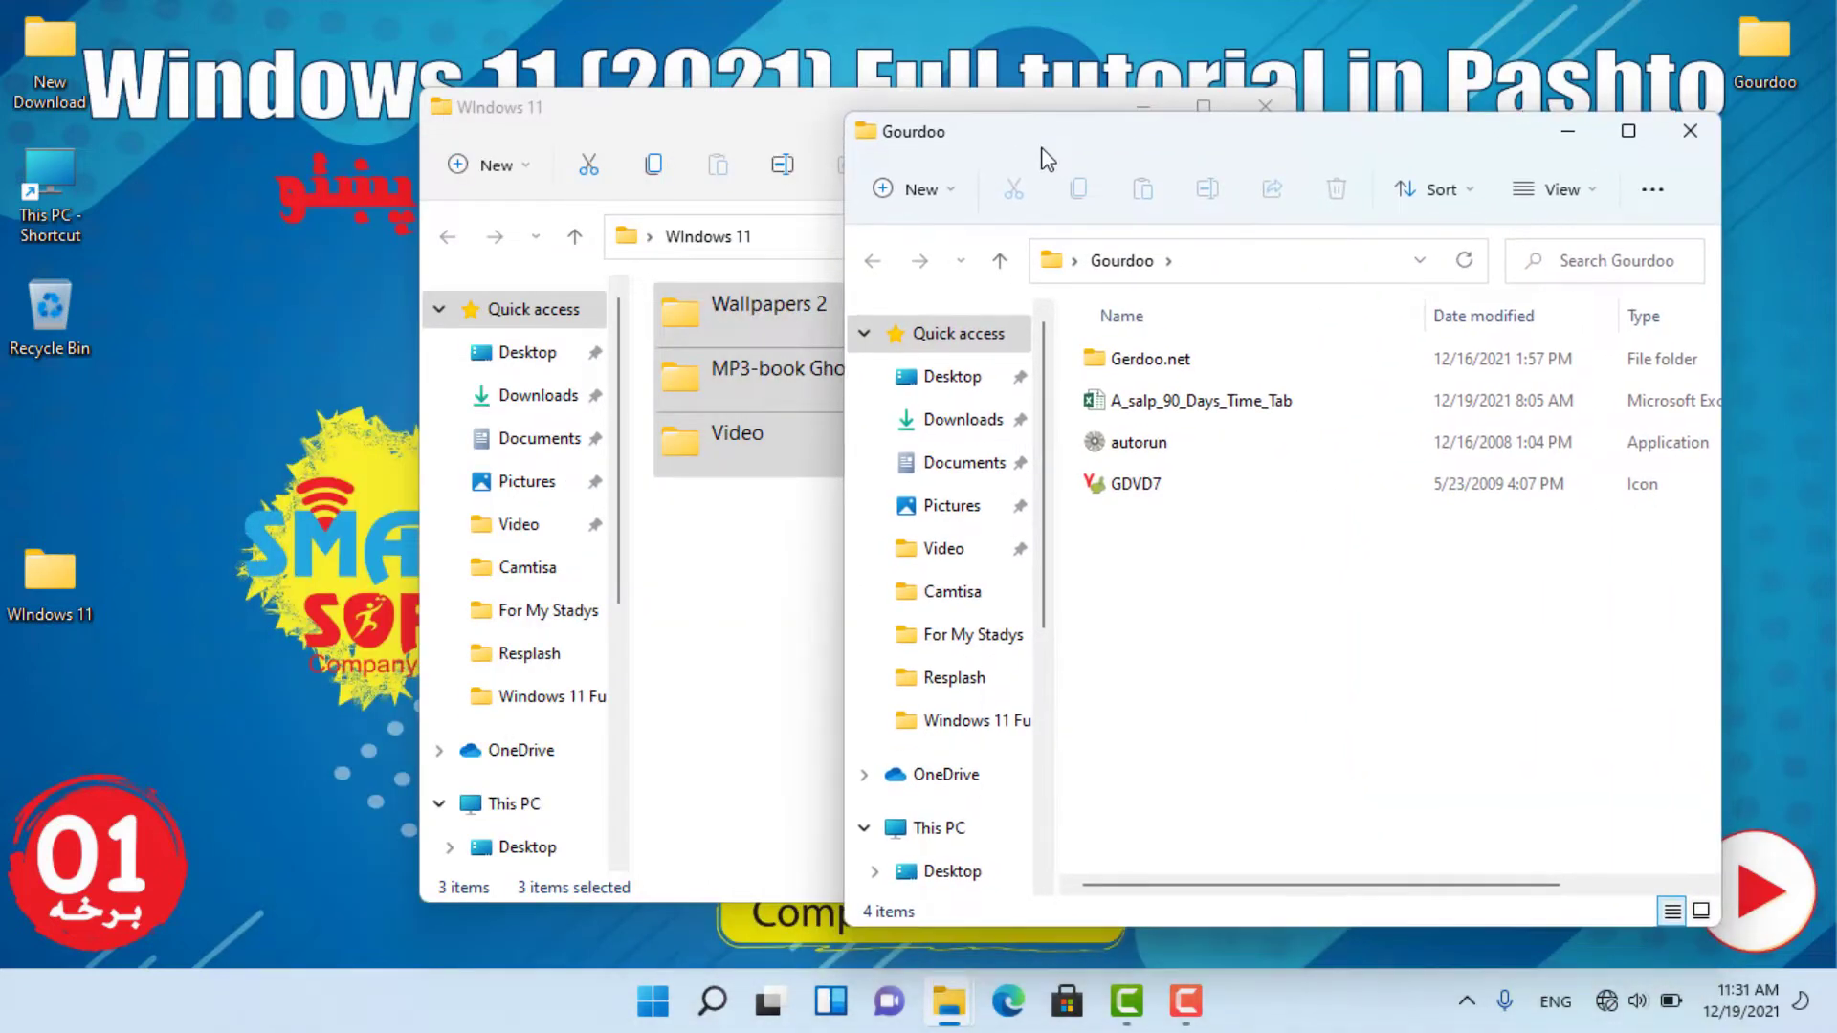
- Move the WIndows 11 folder window away from the Gourdoo window and switch the active window between the two
drag(626, 109, 421, 111)
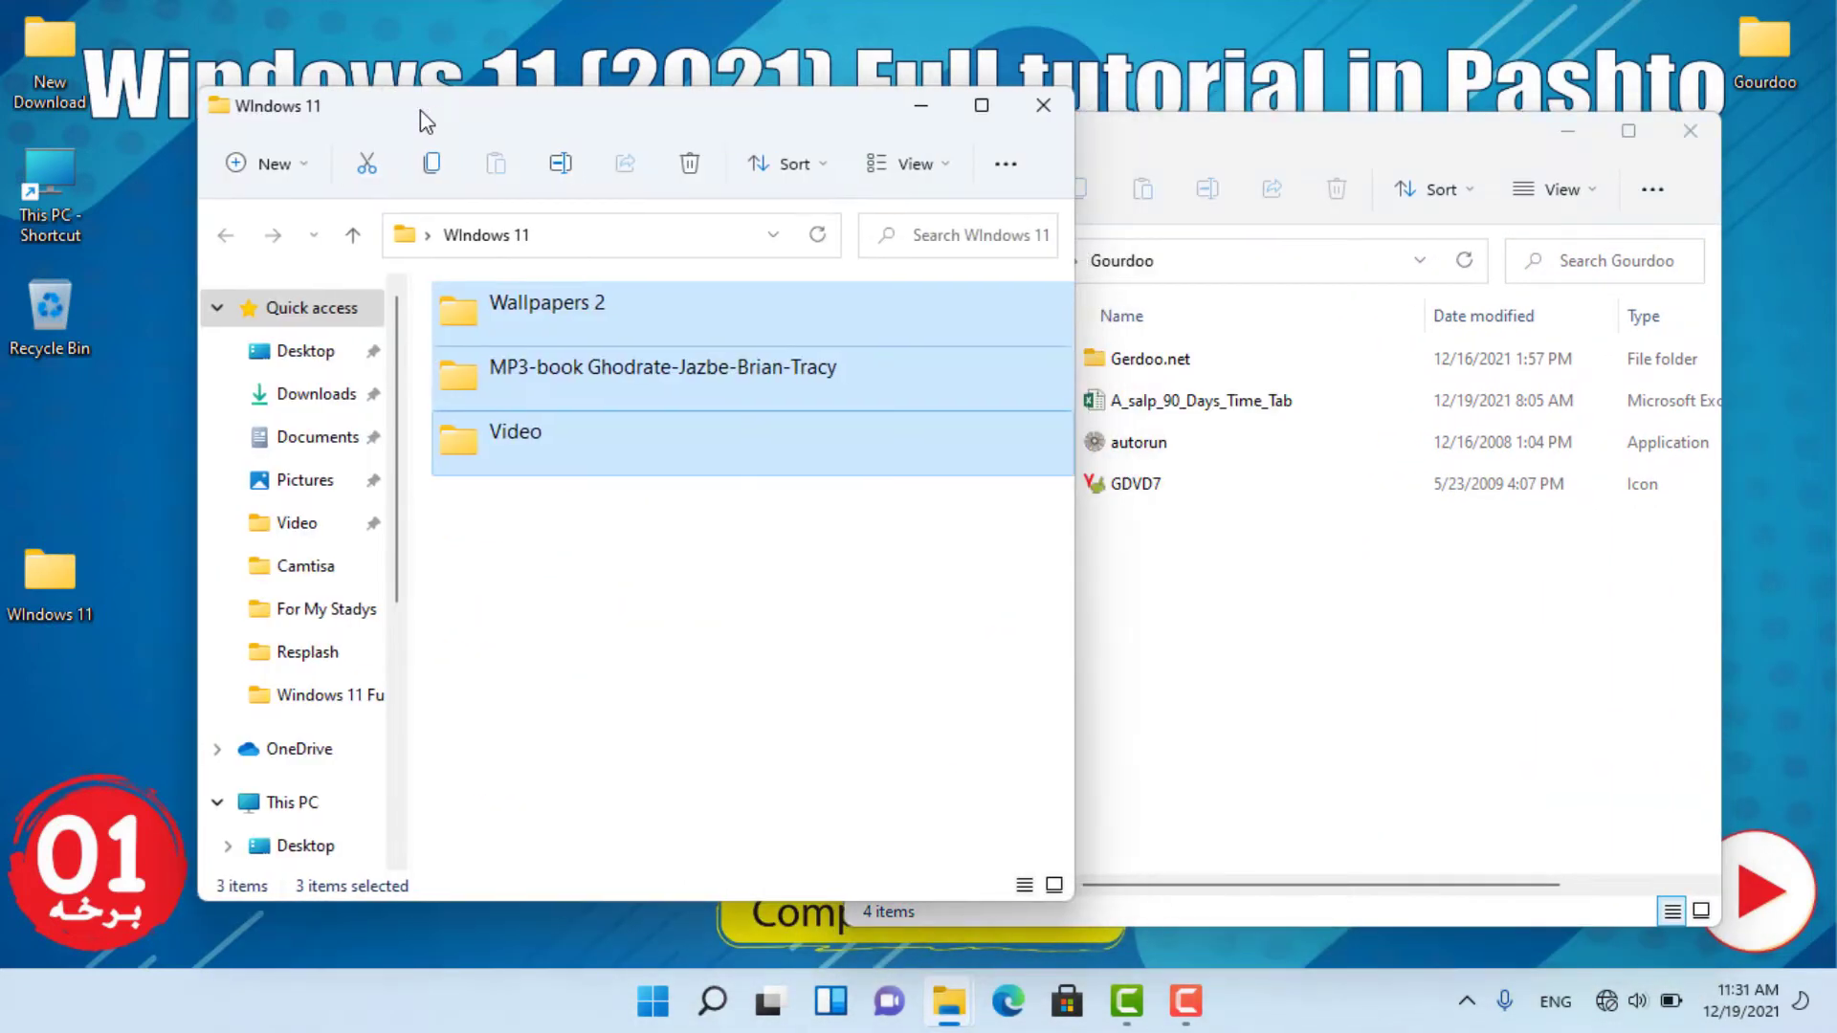
click(1191, 129)
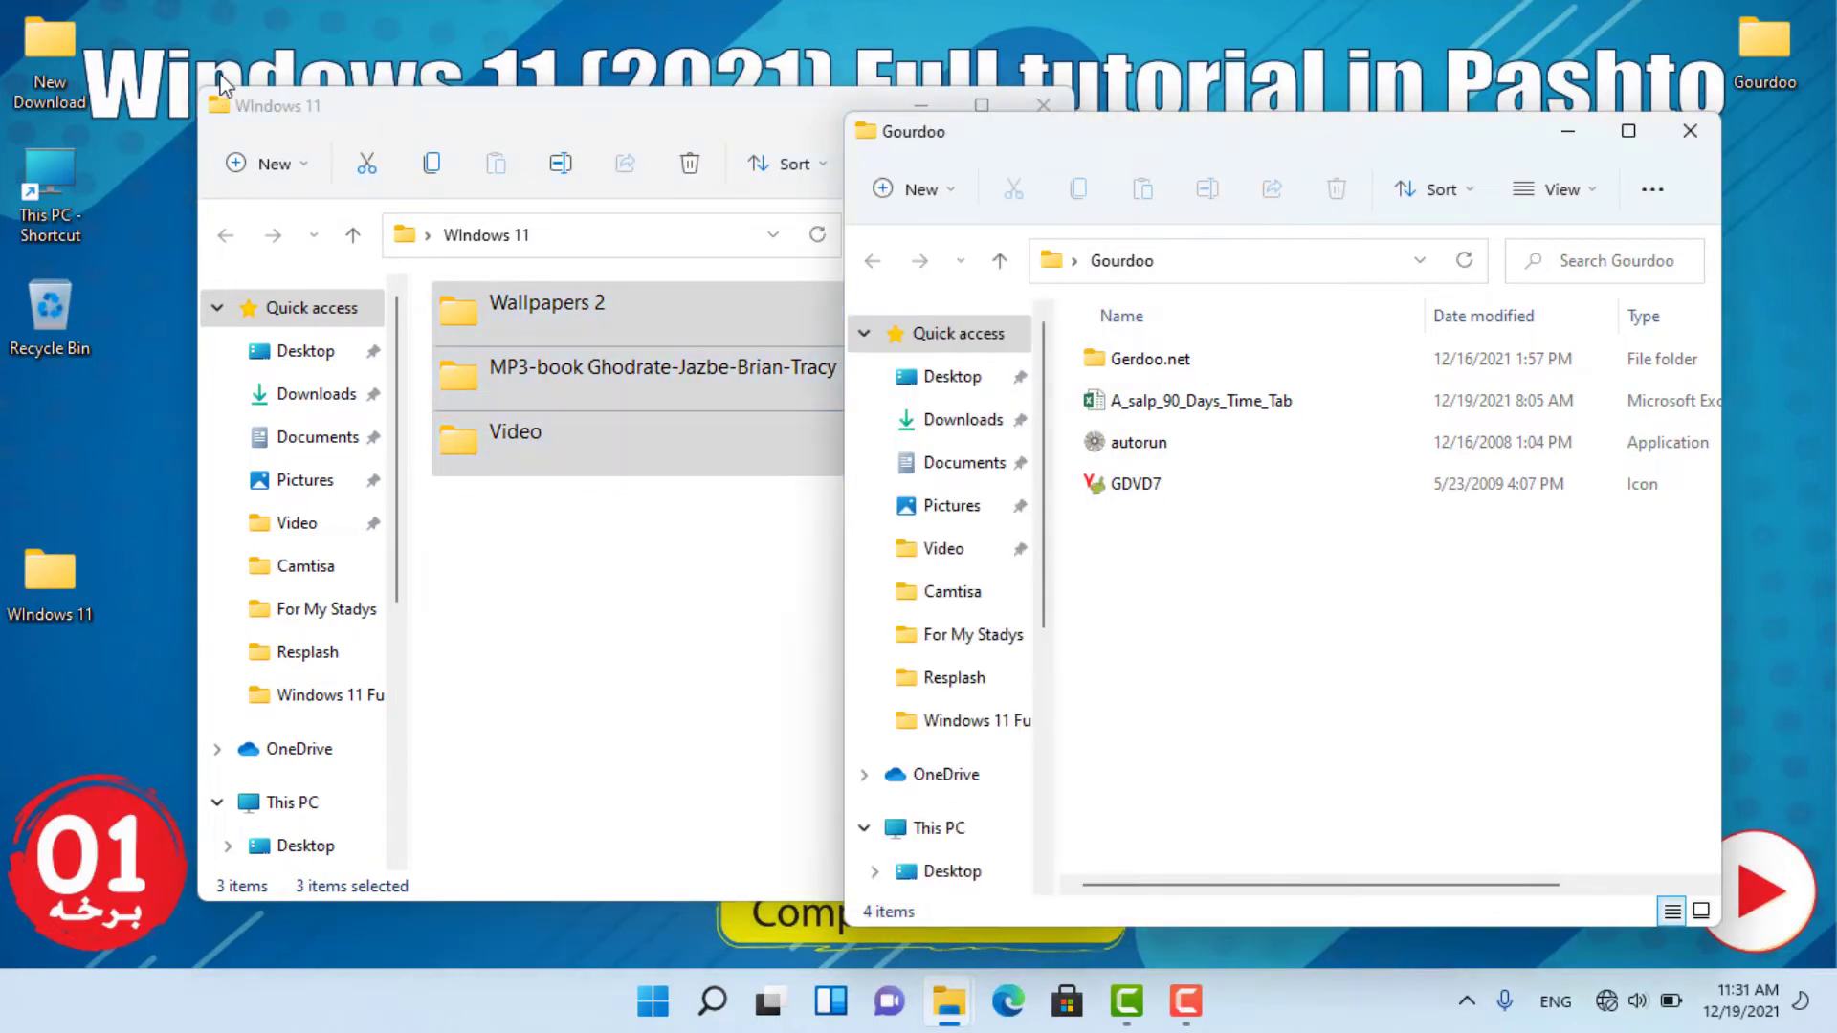
click(187, 88)
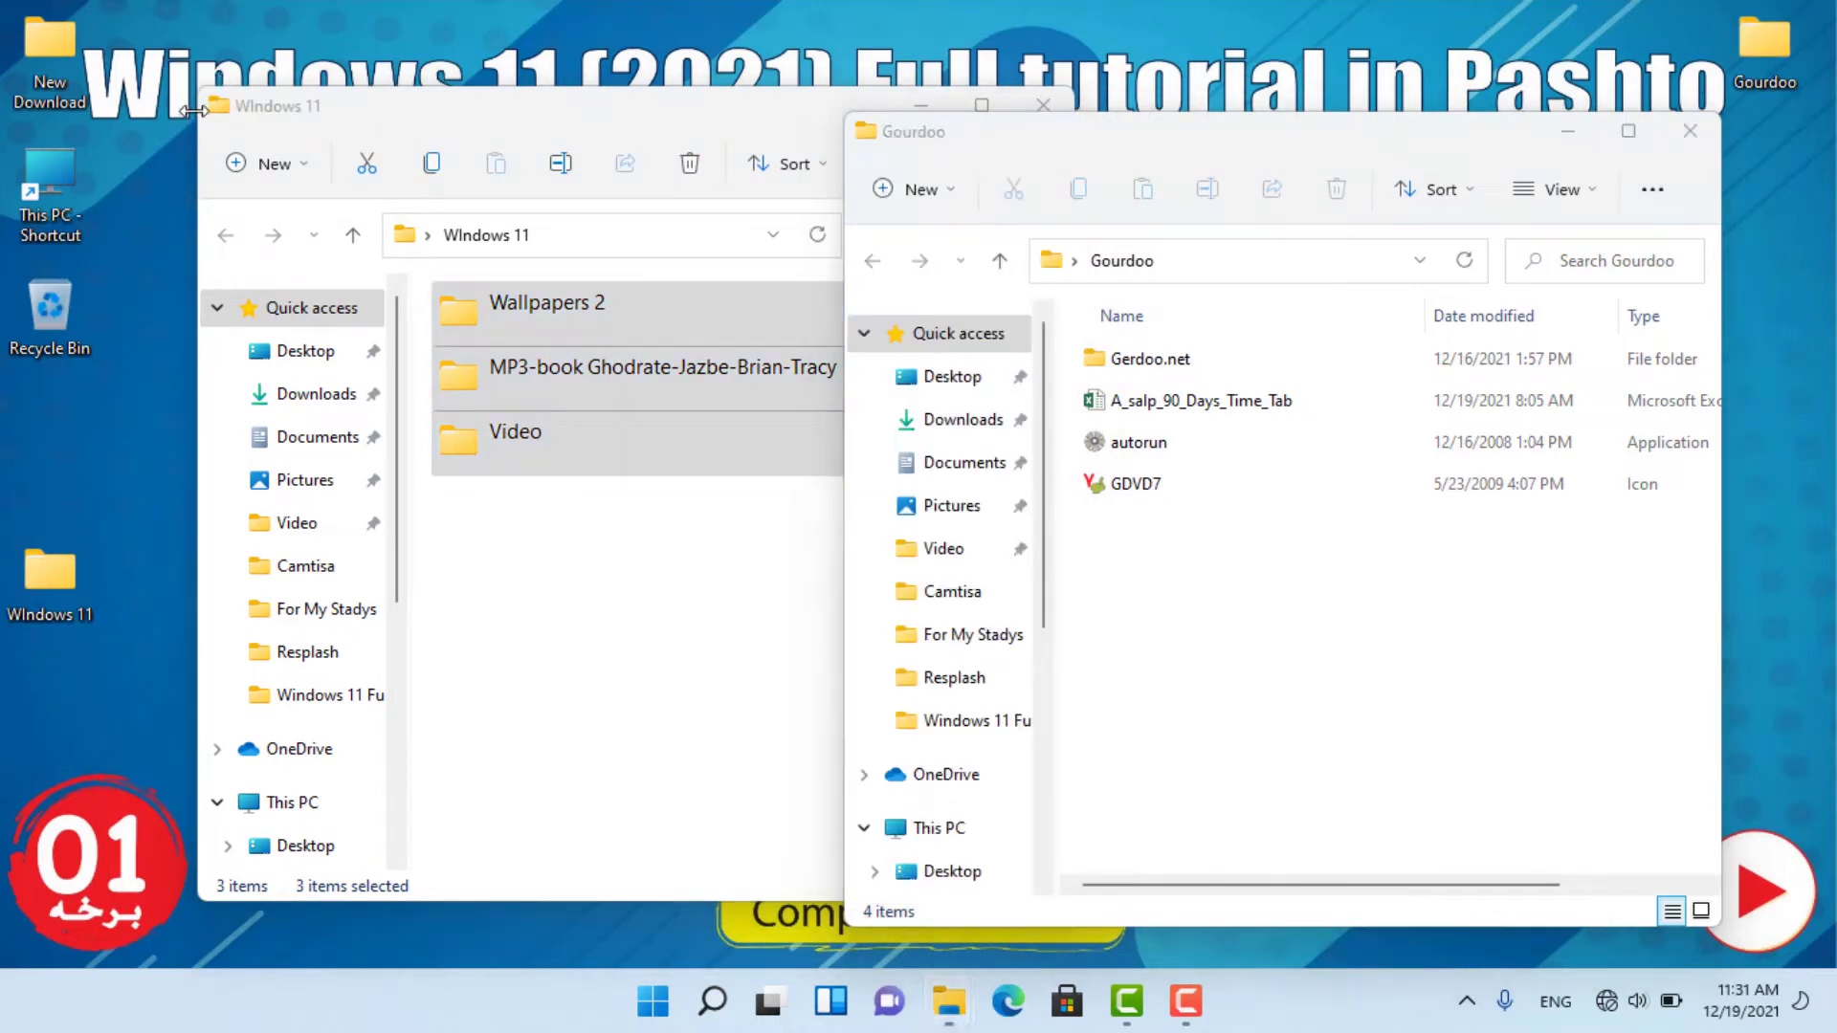
click(1091, 134)
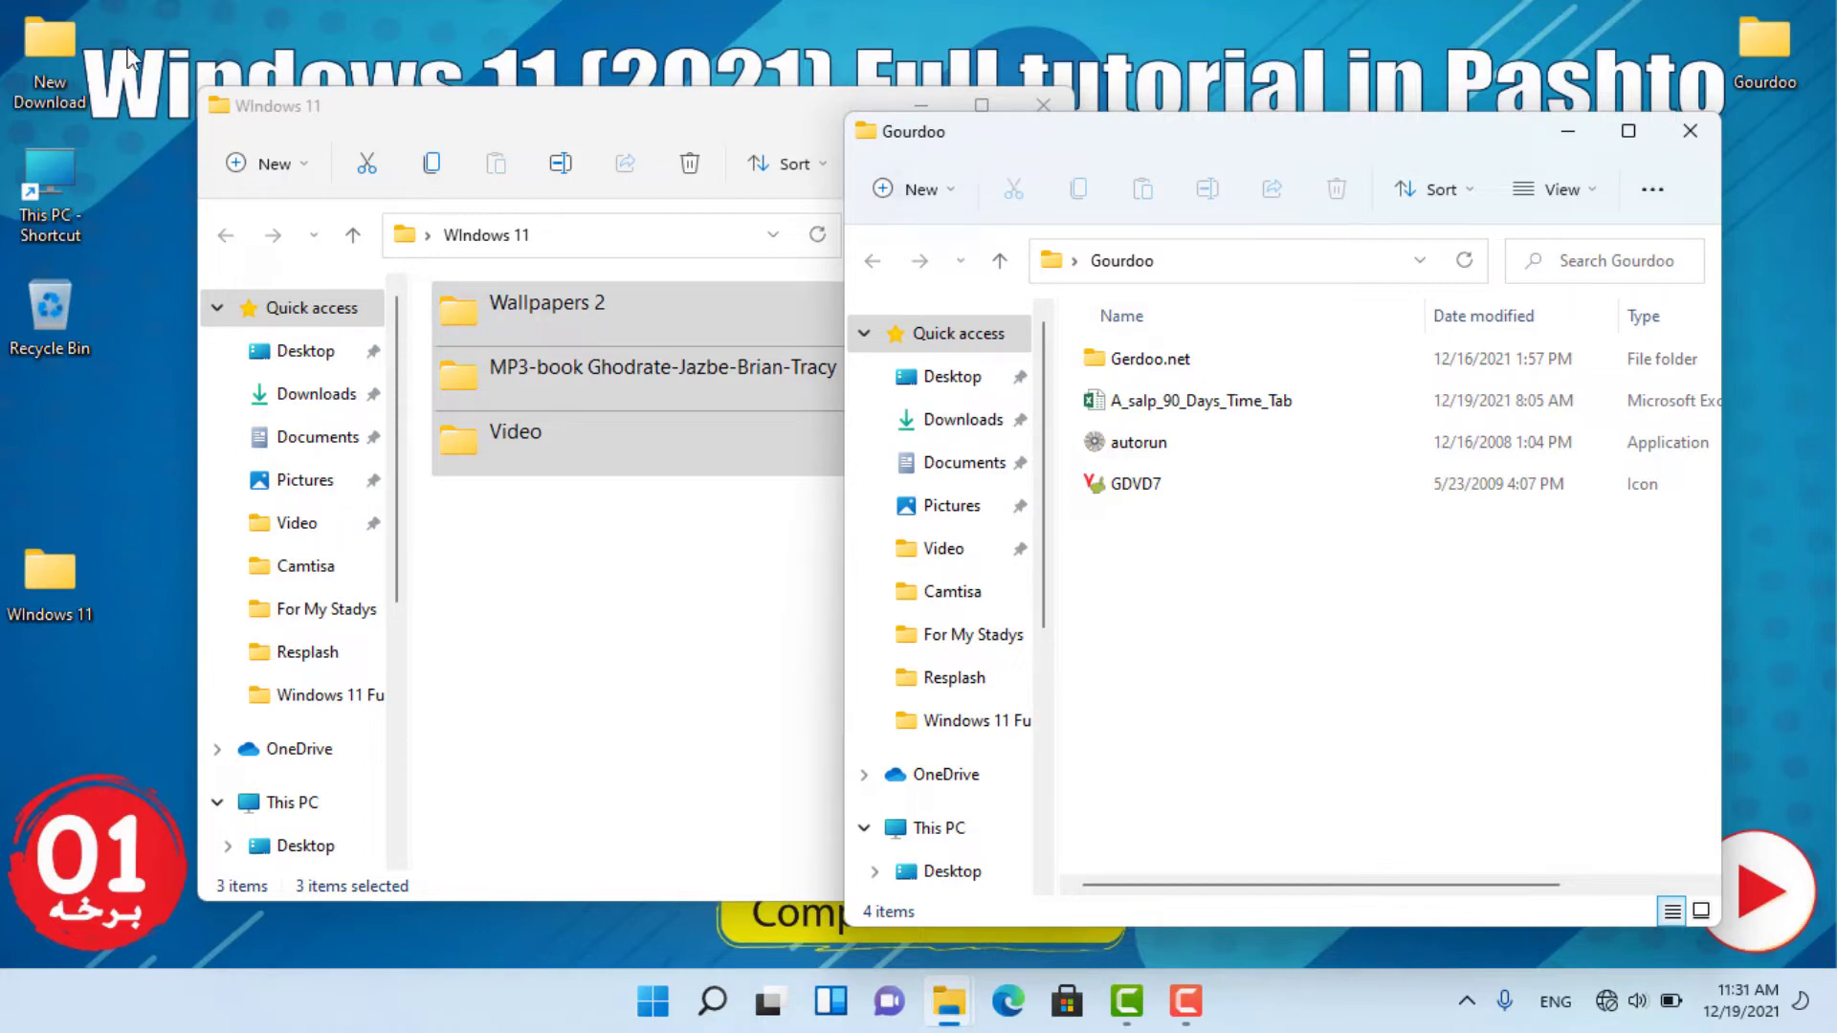
click(316, 81)
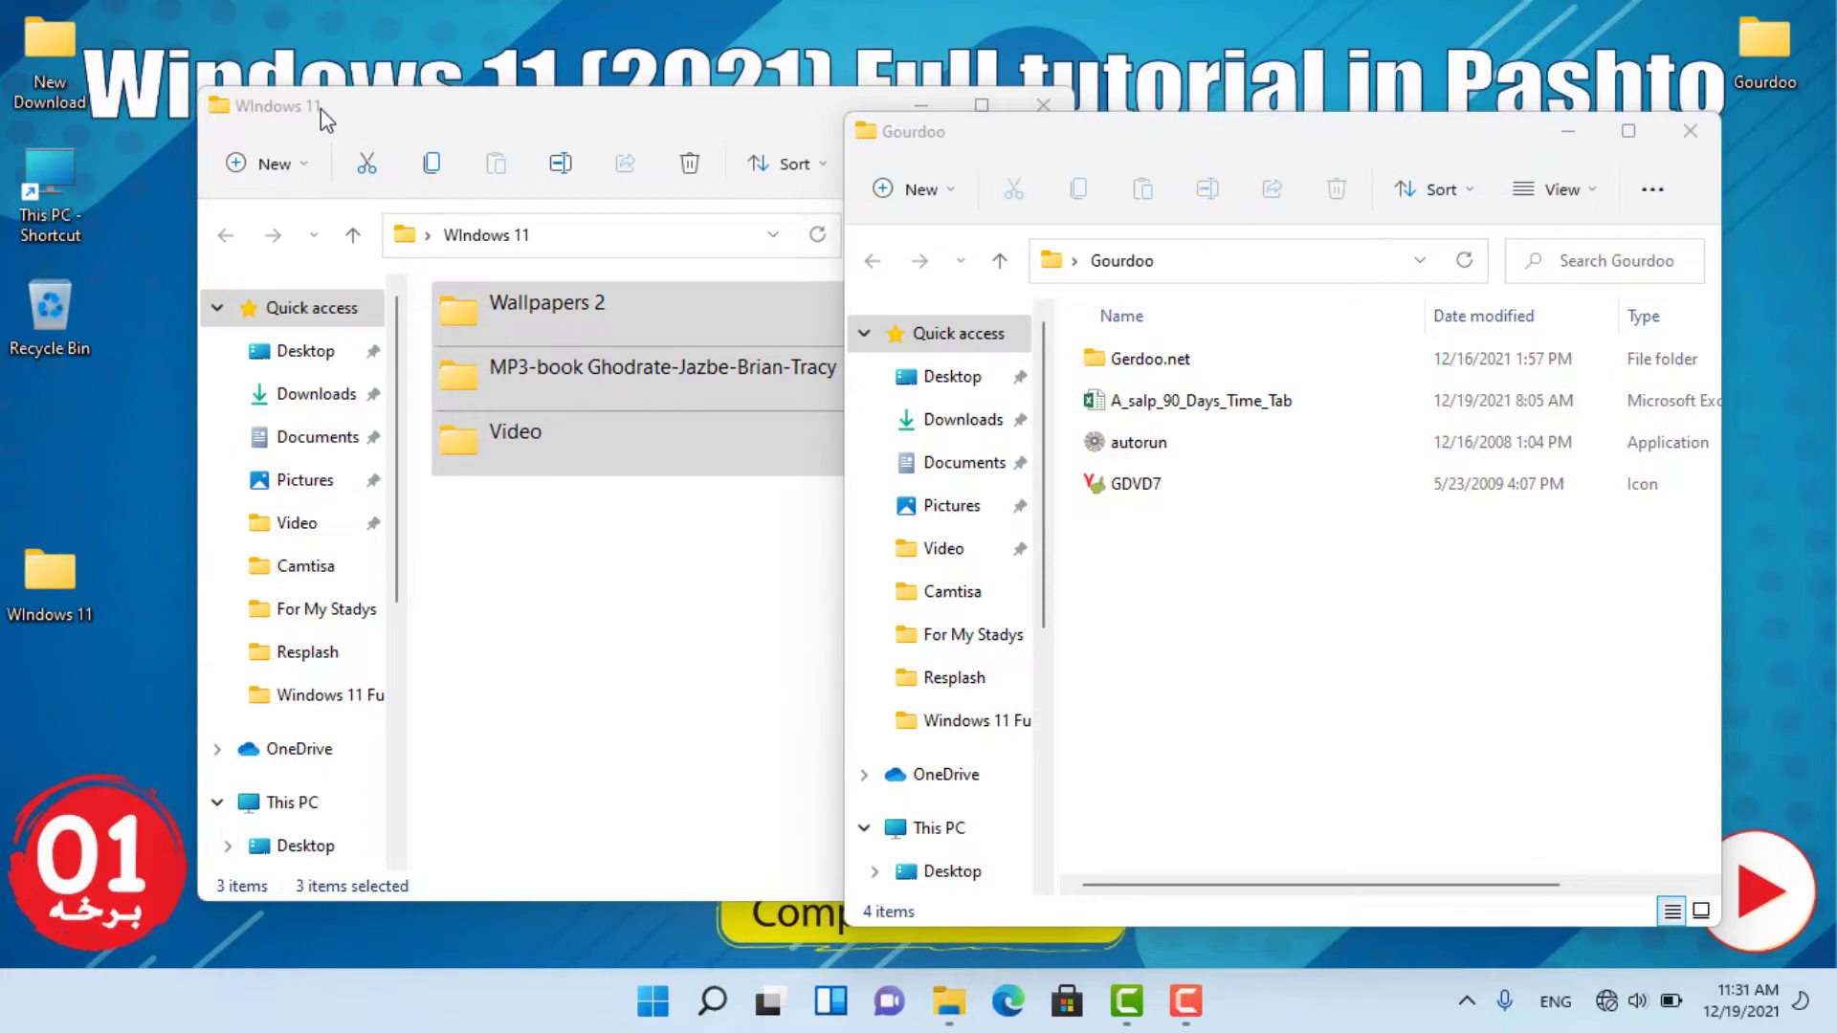
mouse_move(319, 108)
mouse_down()
mouse_move(305, 139)
mouse_move(269, 134)
mouse_move(323, 71)
mouse_up()
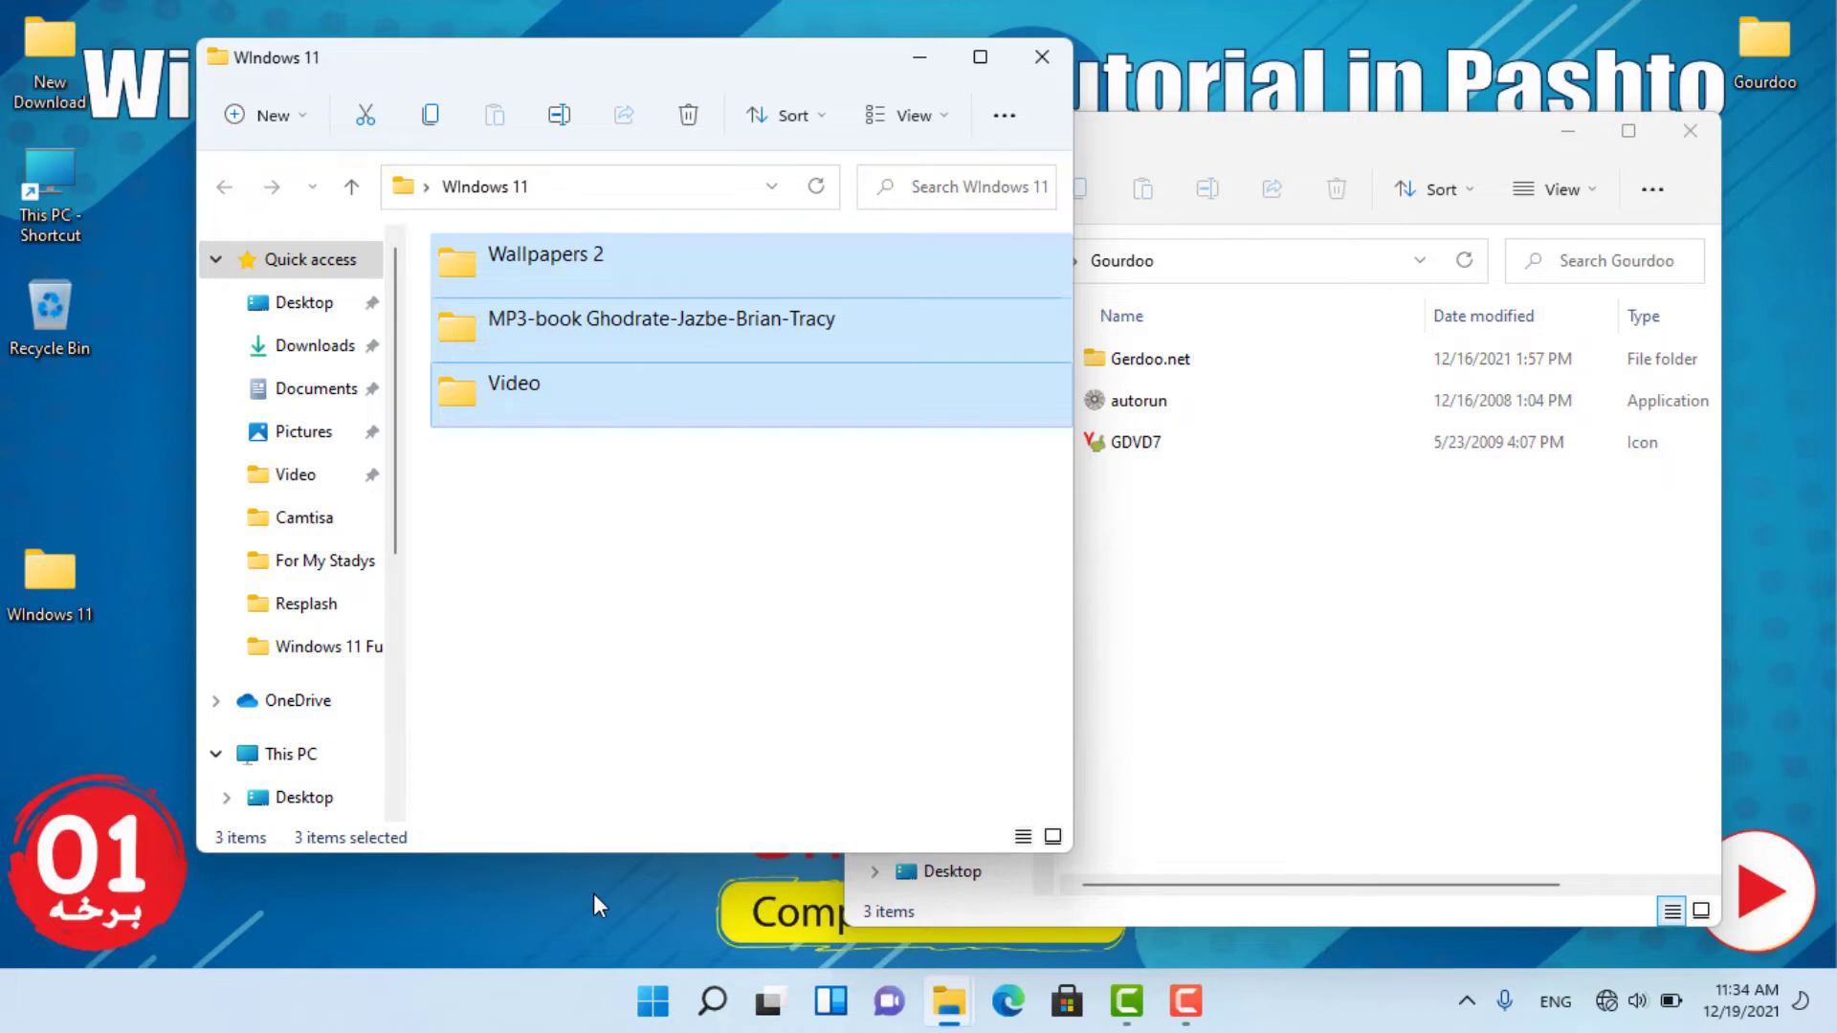
- Open the Microsoft Teams Chat welcome screen and try to continue with its setup
key(F10)
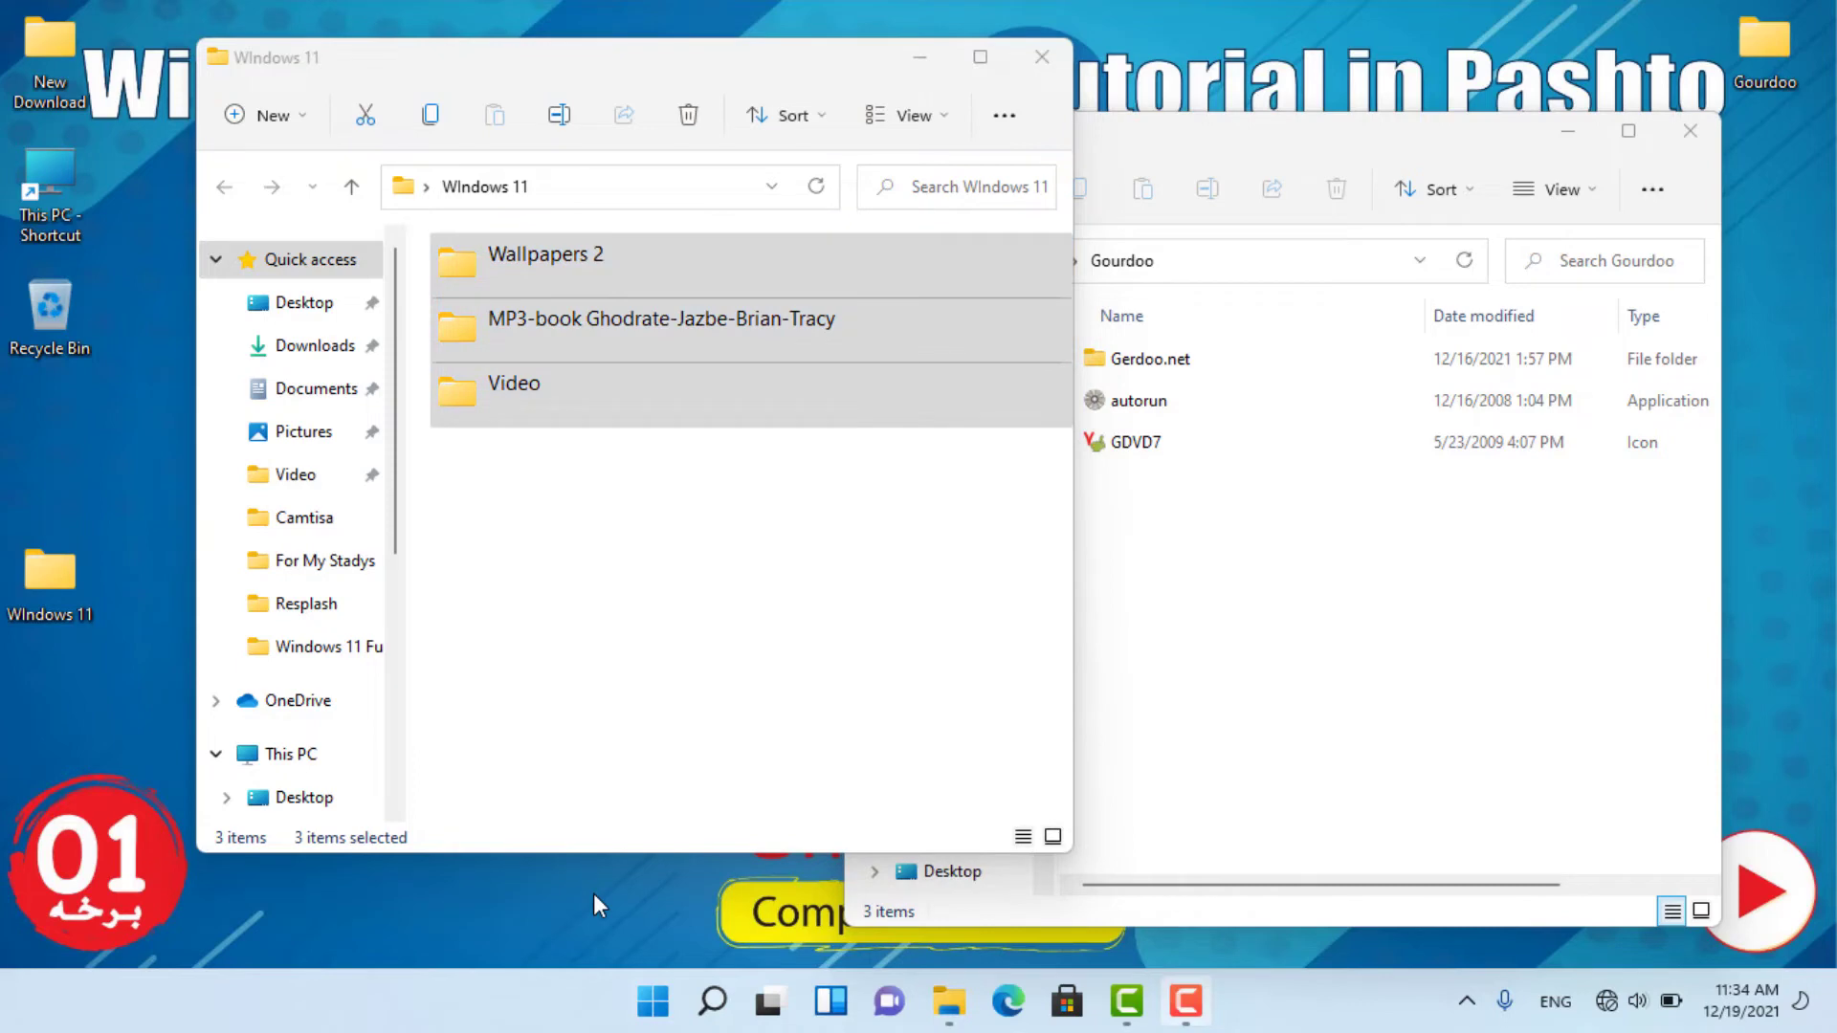
click(166, 474)
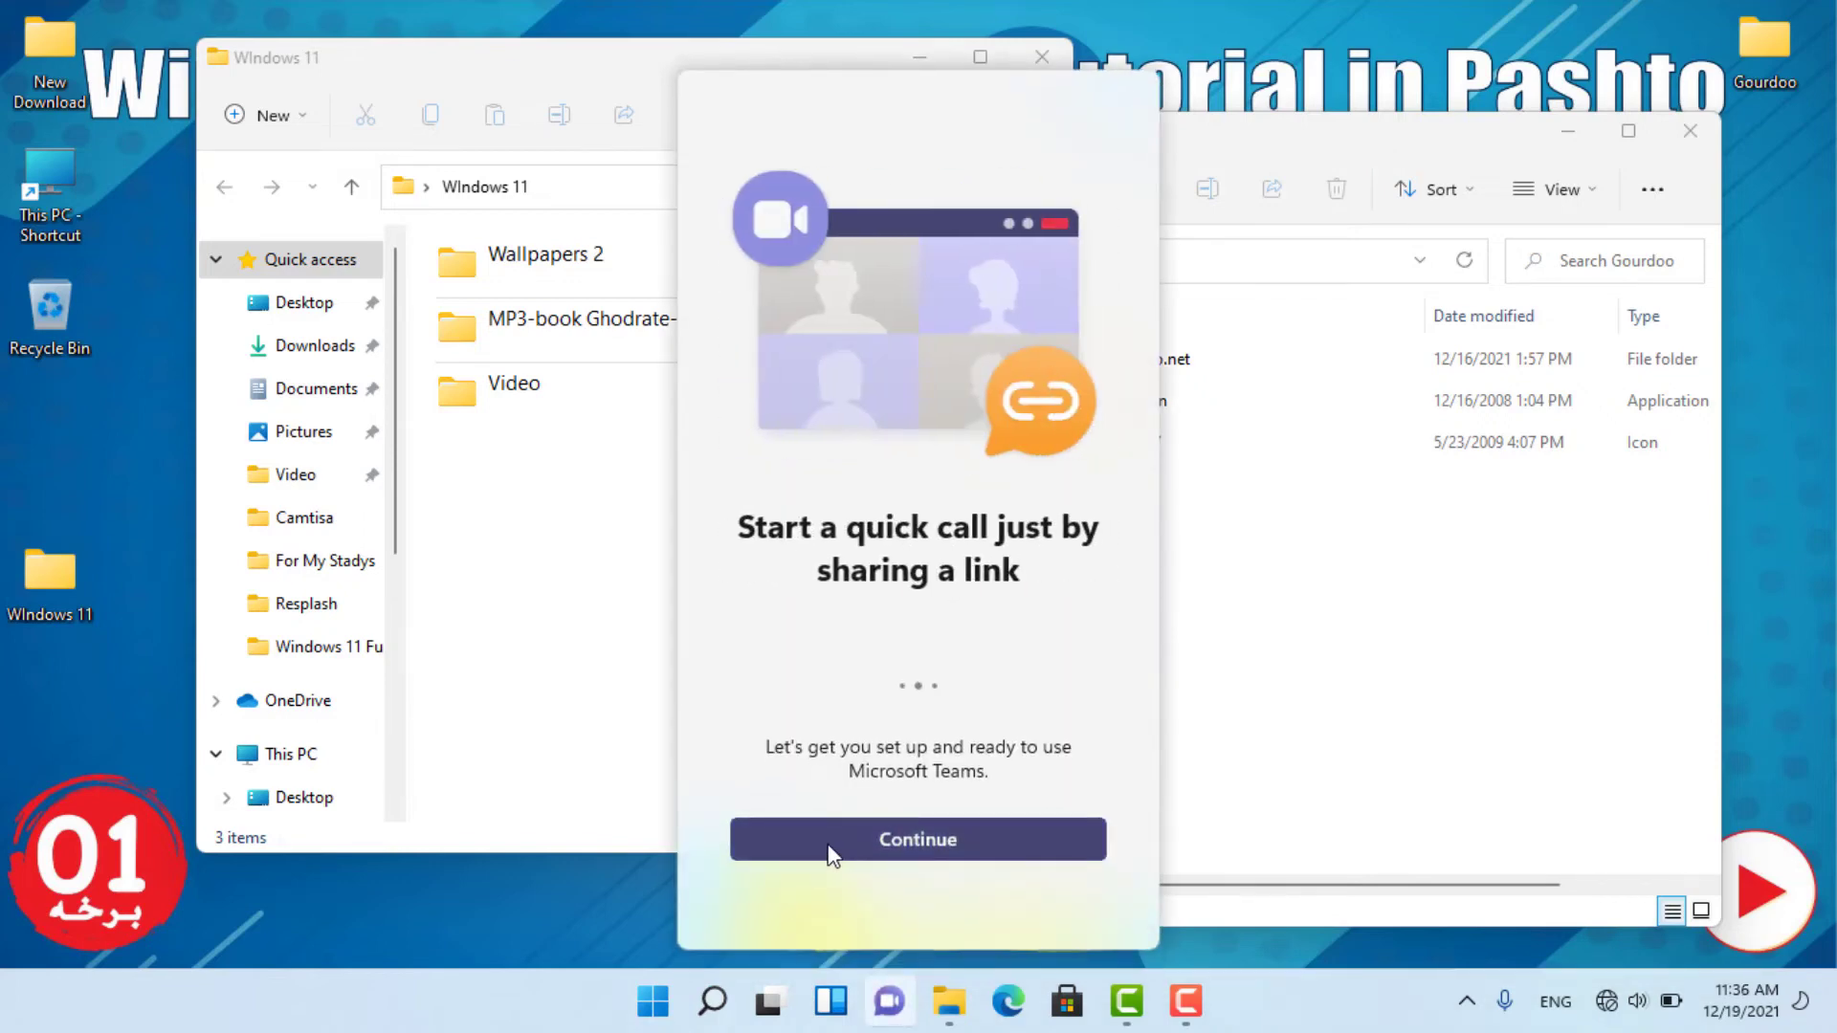
click(831, 855)
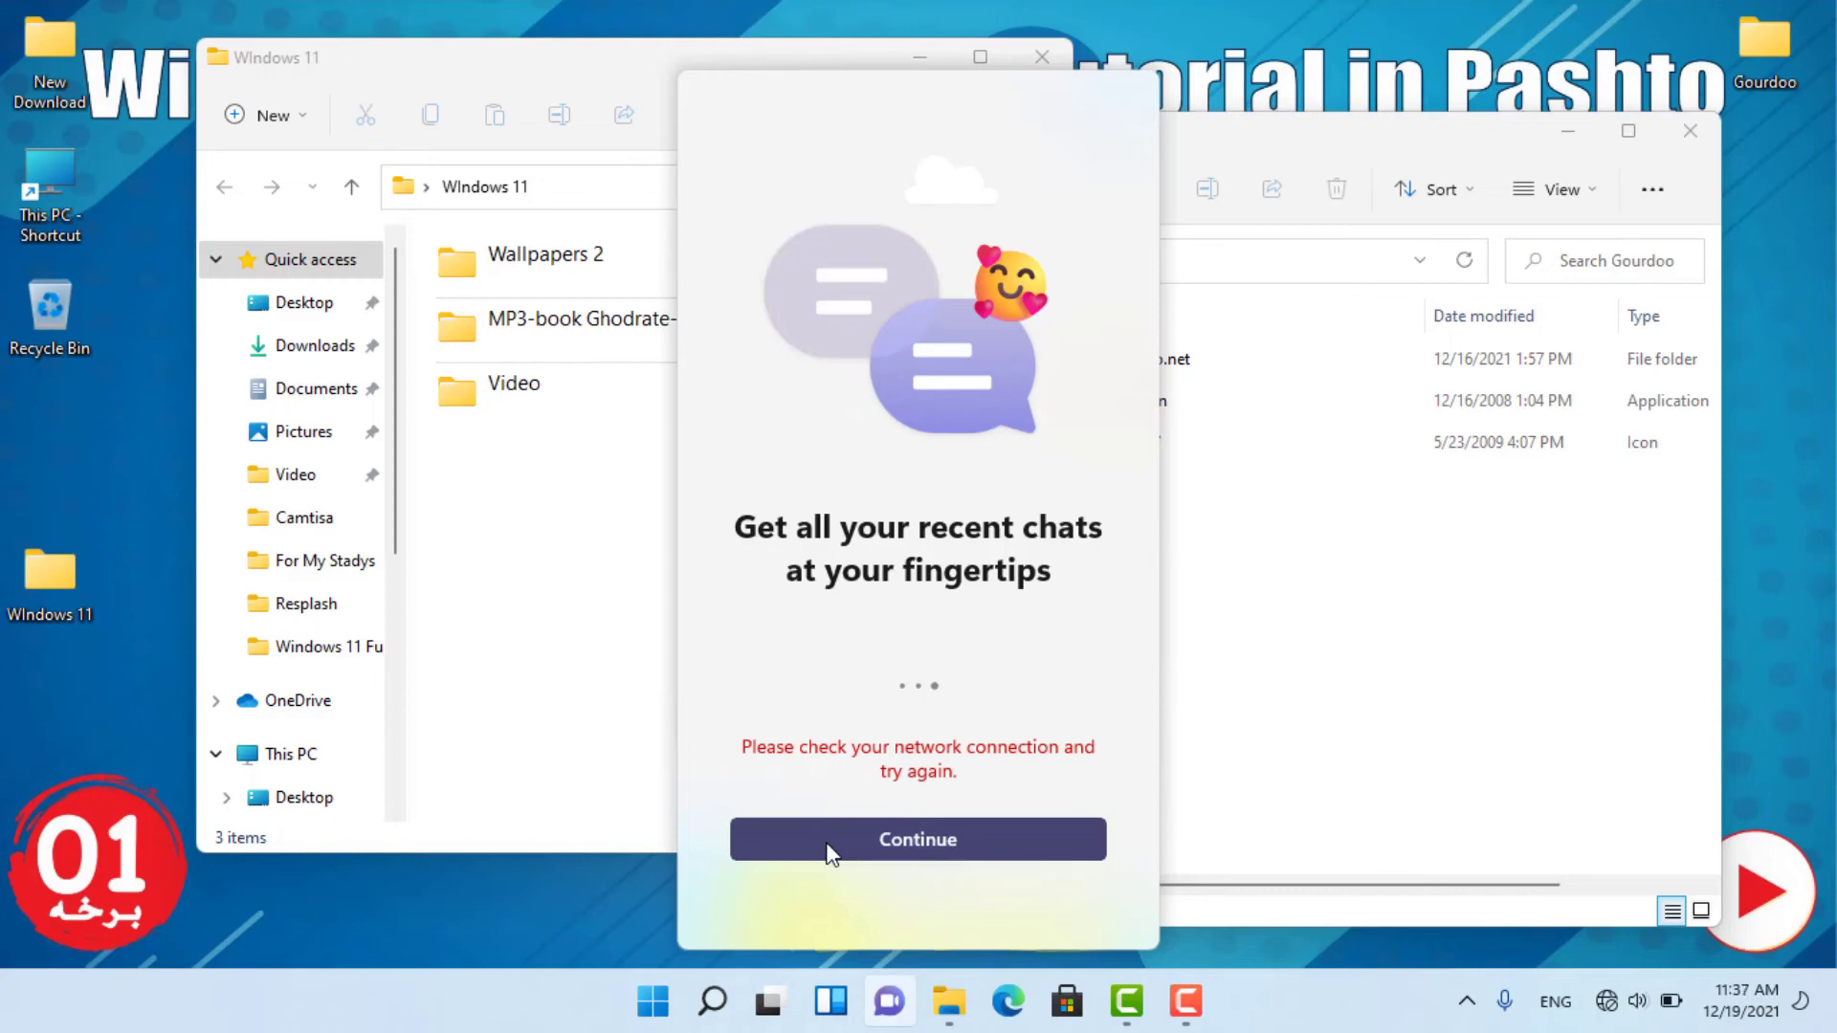
- Dismiss the Teams Chat welcome screen and minimise the Gourdoo and WIndows 11 folder windows to reveal the desktop
click(1575, 120)
click(1575, 122)
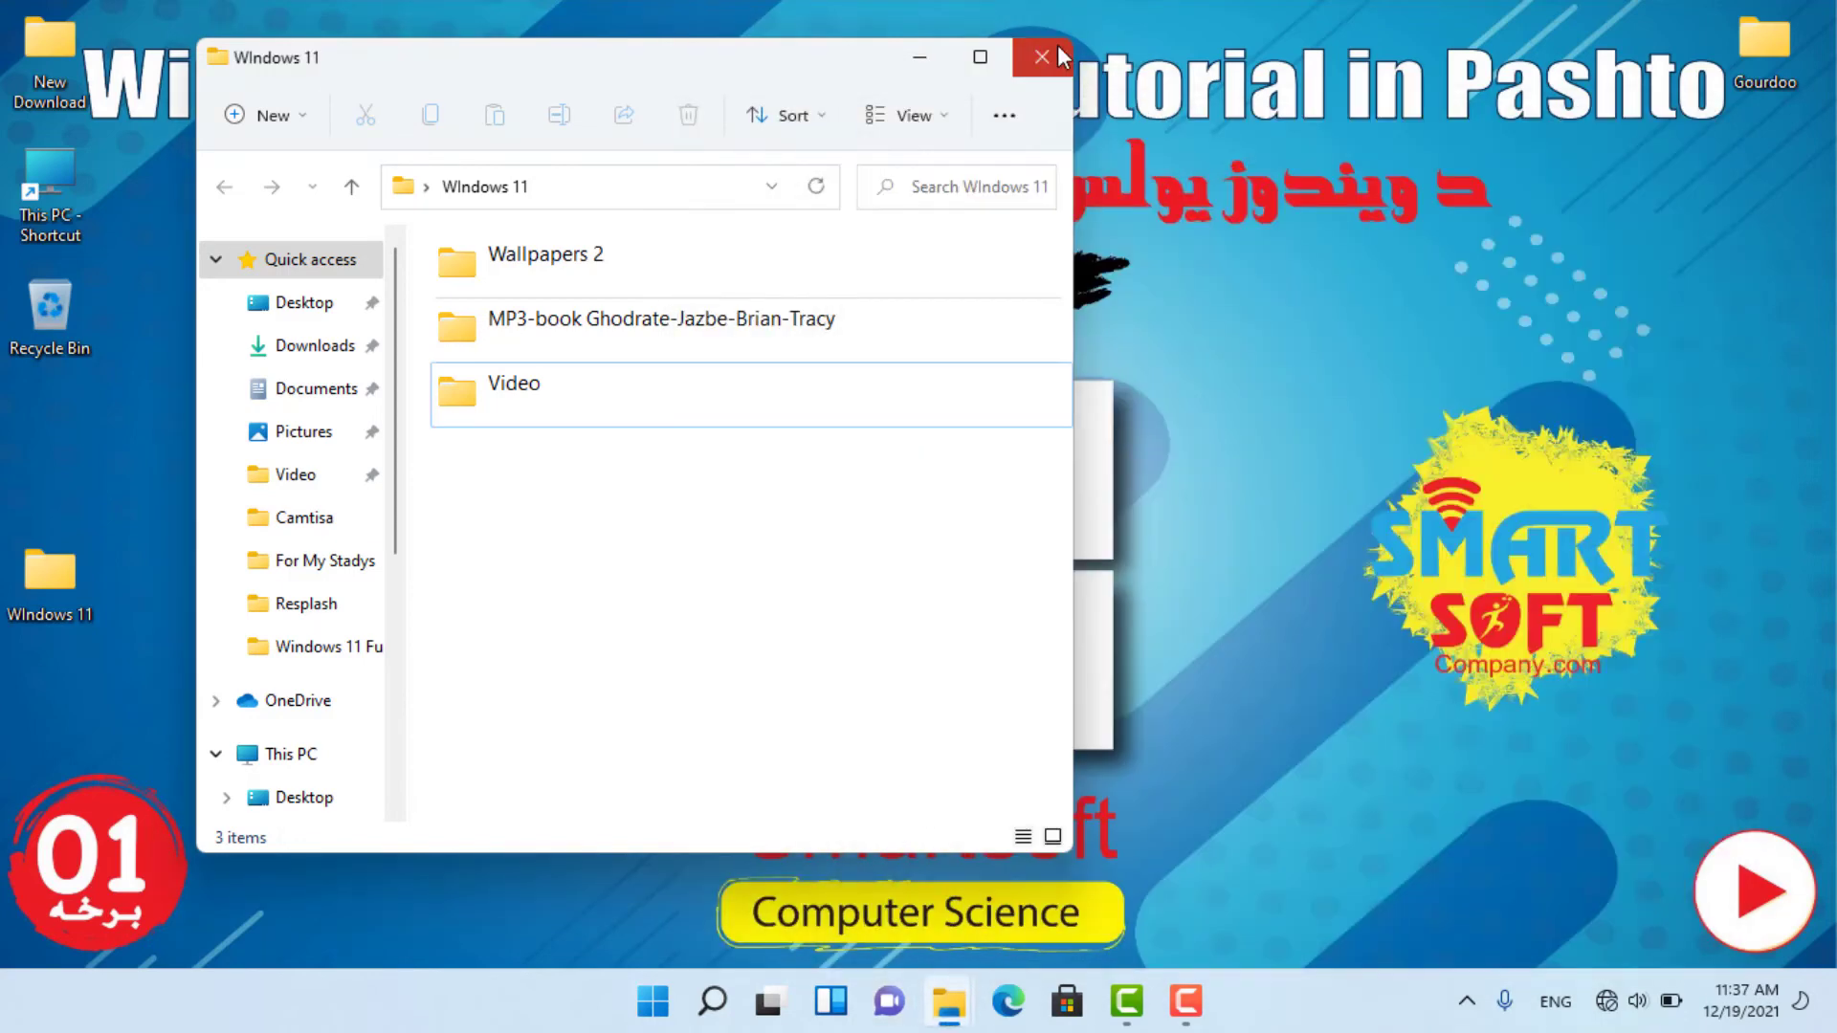
click(919, 58)
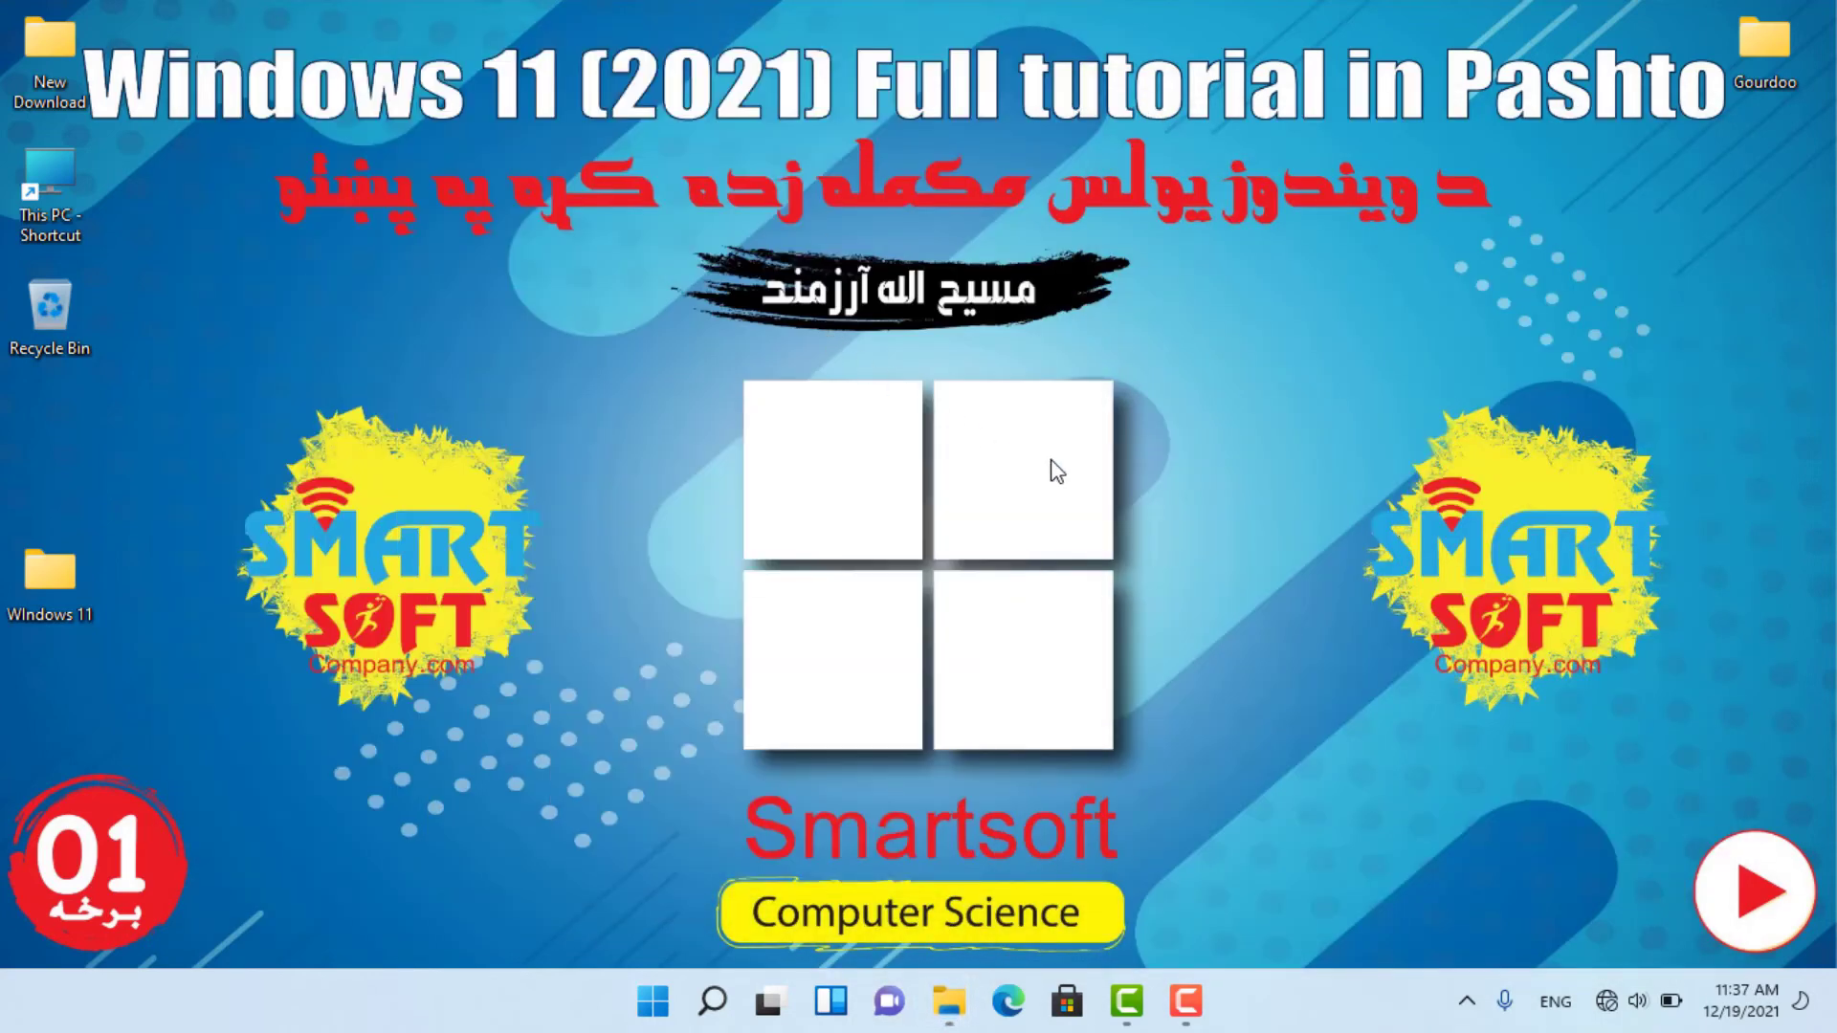